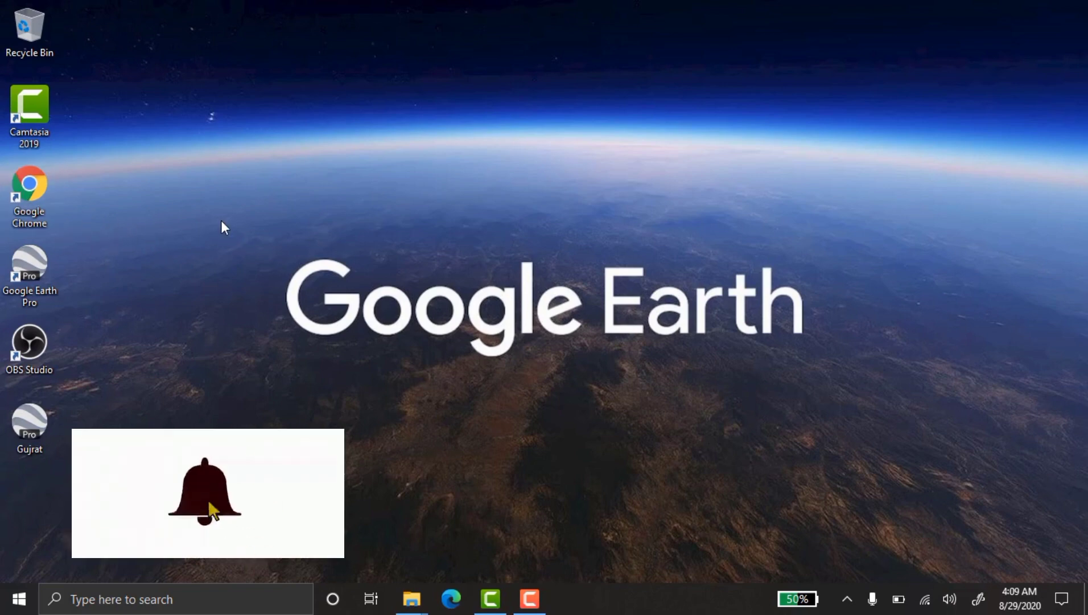
Step: Launch Google Chrome and search Google for 'google earth pro latest version'
{"action": "left_click", "coordinate": [39, 195]}
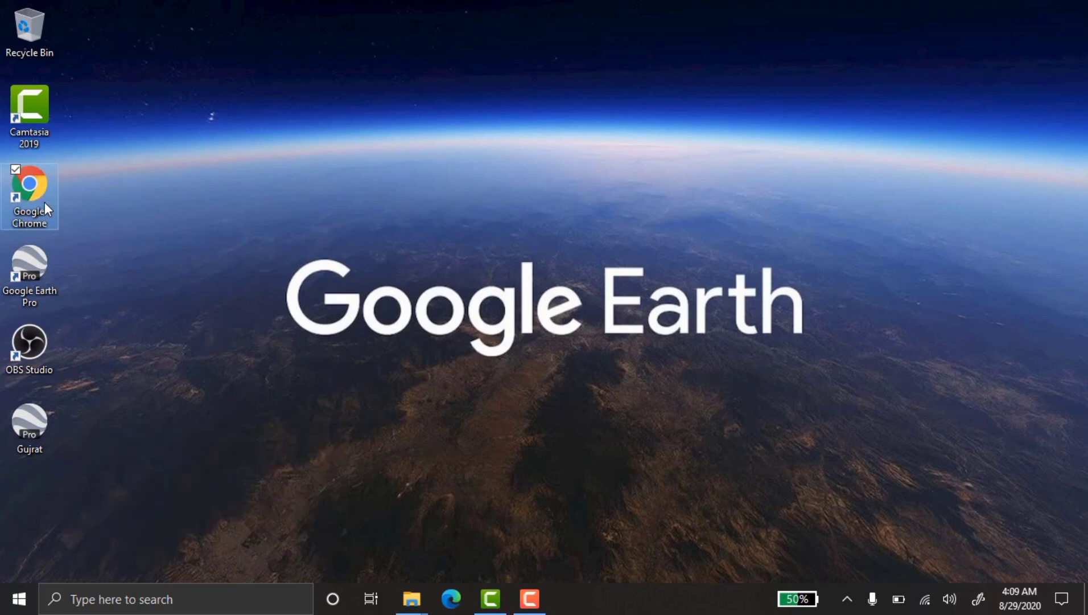
{"action": "double_click", "coordinate": [43, 201]}
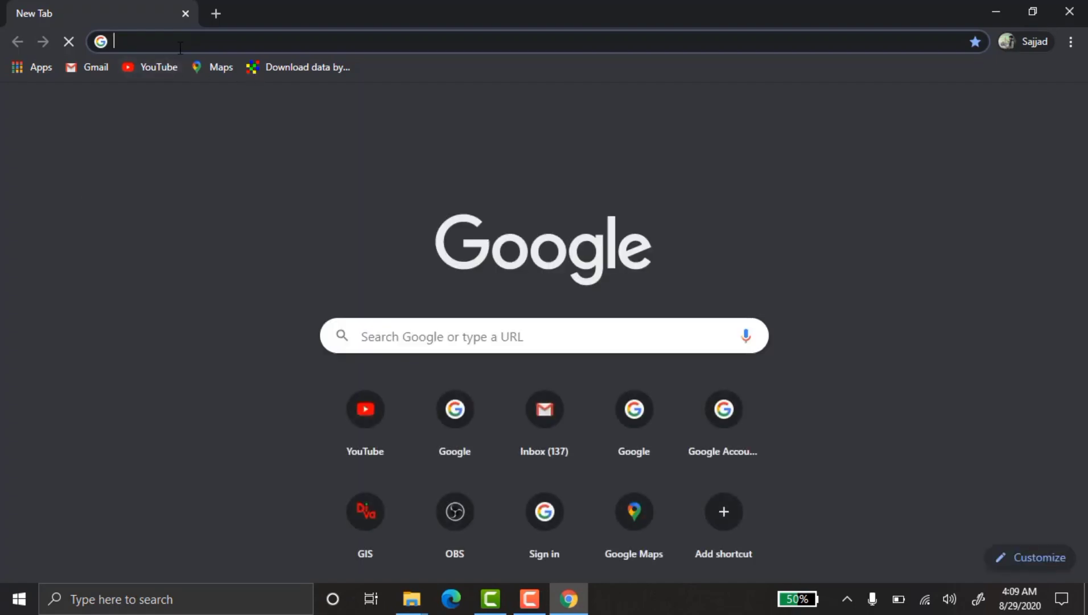
{"action": "left_click", "coordinate": [180, 47]}
{"action": "left_click", "coordinate": [195, 57]}
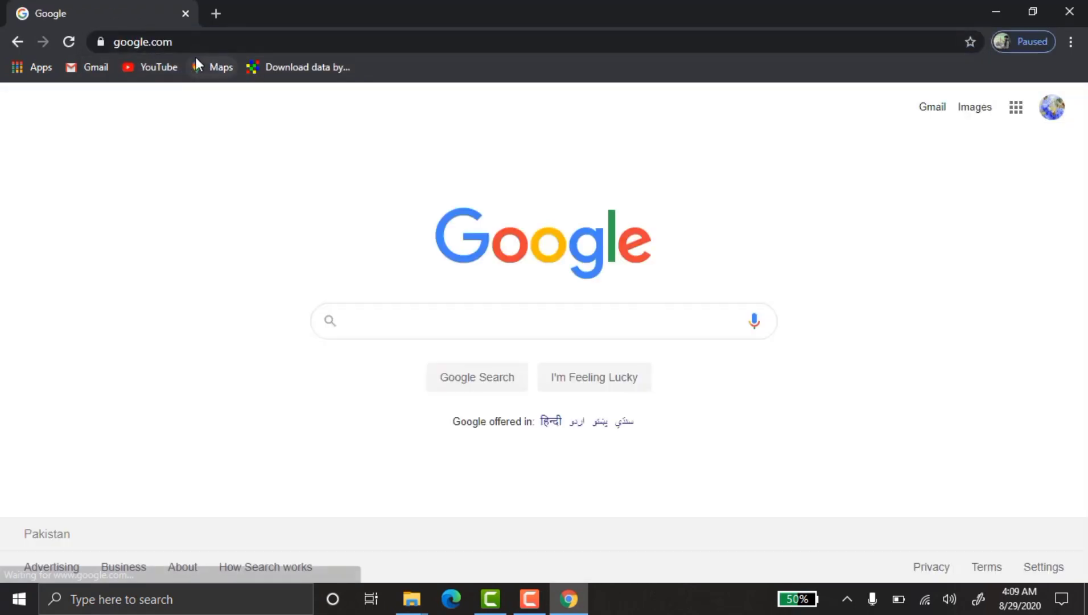
{"action": "type", "text": "google ea"}
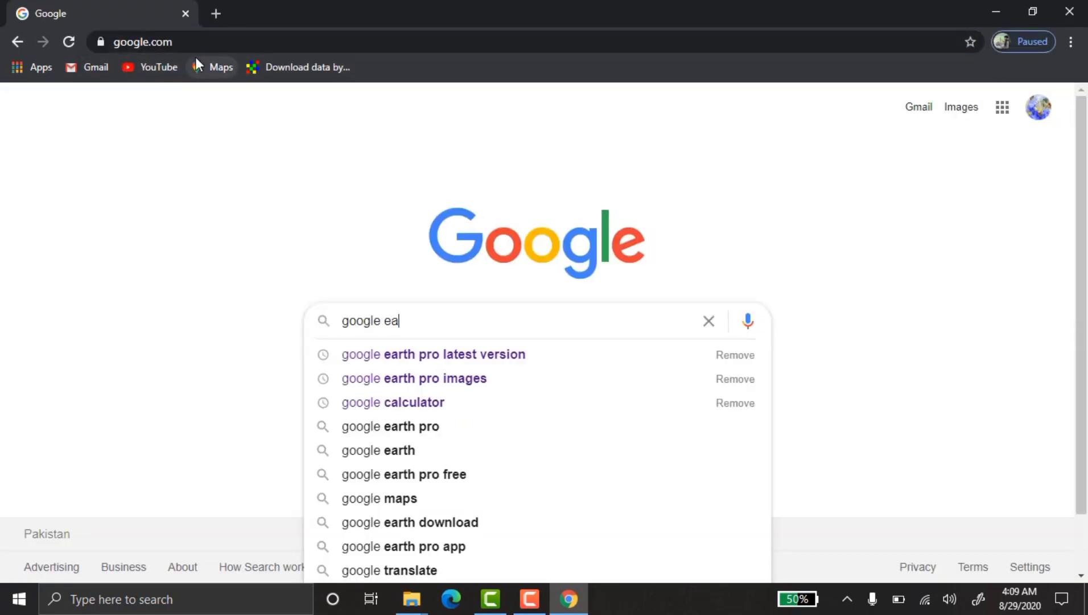
{"action": "type", "text": "rth pe"}
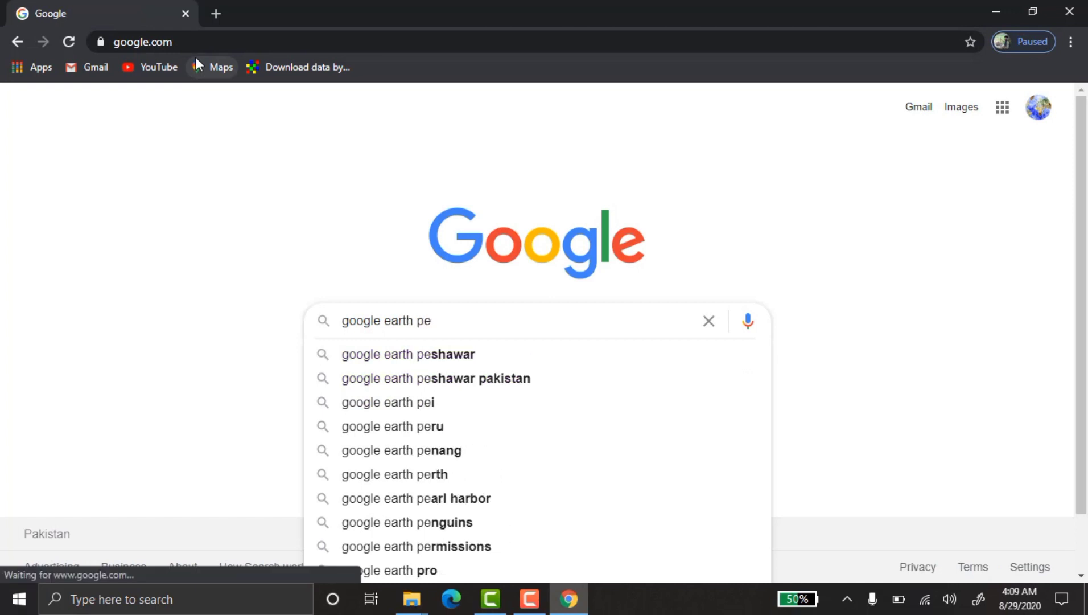
{"action": "key", "text": "BackSpace"}
{"action": "type", "text": "rp"}
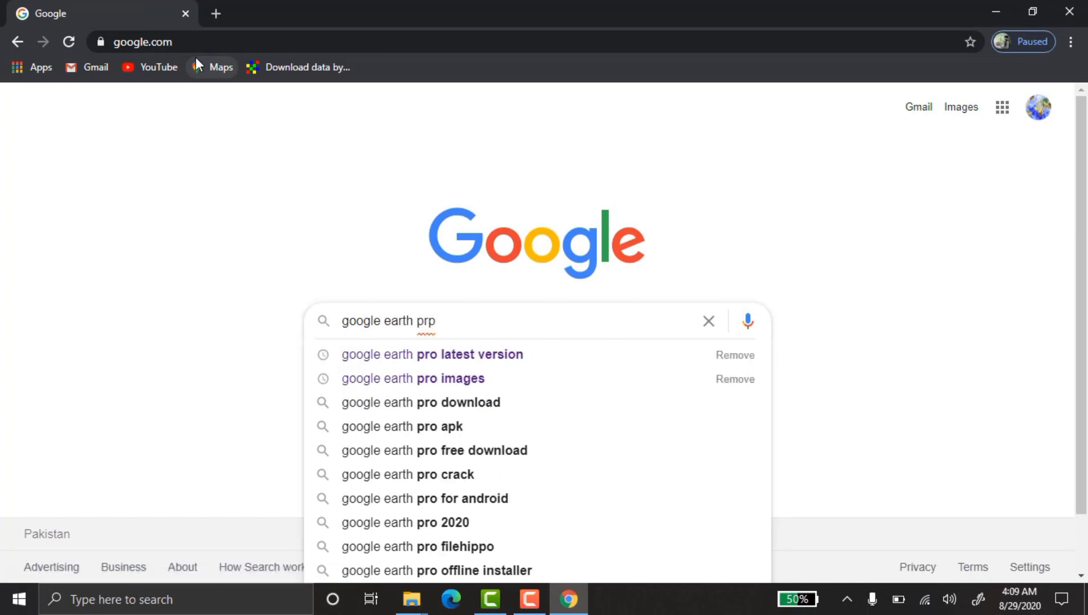
{"action": "key", "text": "Down"}
{"action": "key", "text": "Return"}
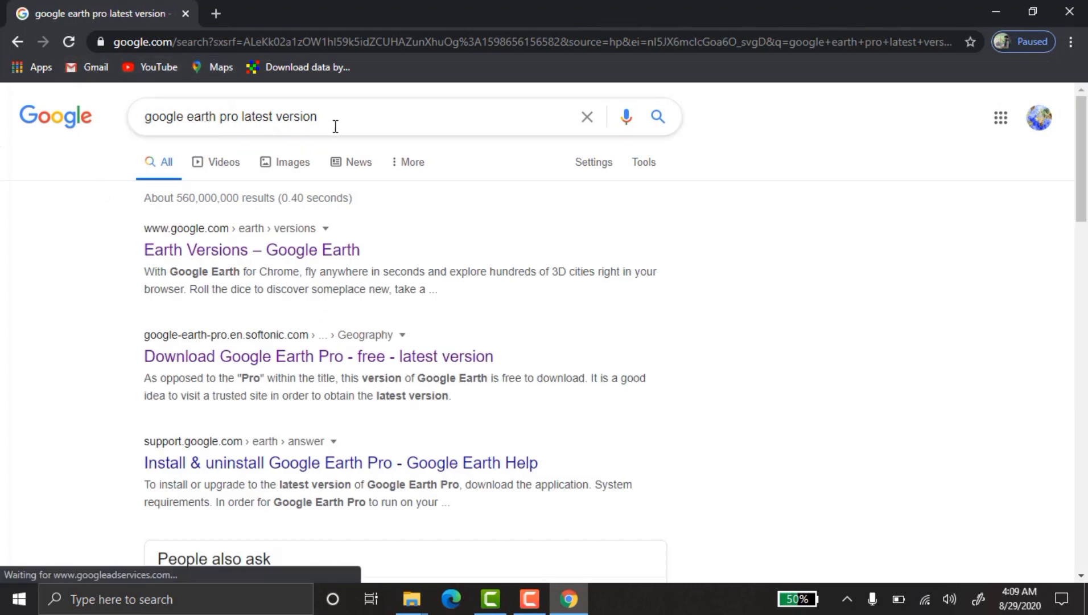
Step: Open the Softonic Google Earth Pro page, start the free download, and close Chrome
{"action": "left_click", "coordinate": [235, 359]}
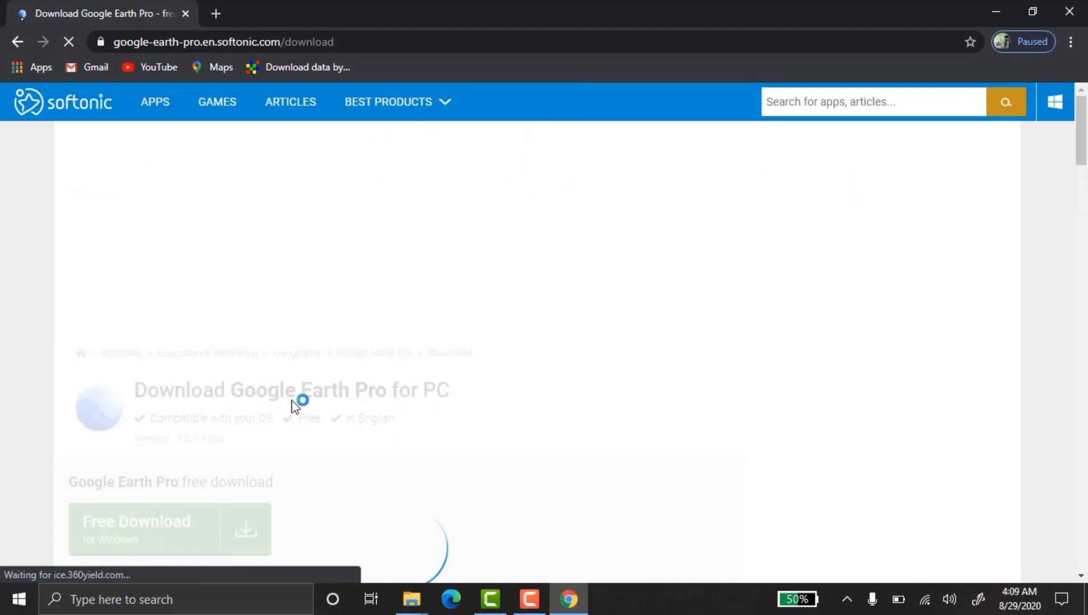
{"action": "scroll", "coordinate": [143, 392], "scroll_direction": "down", "scroll_amount": 1}
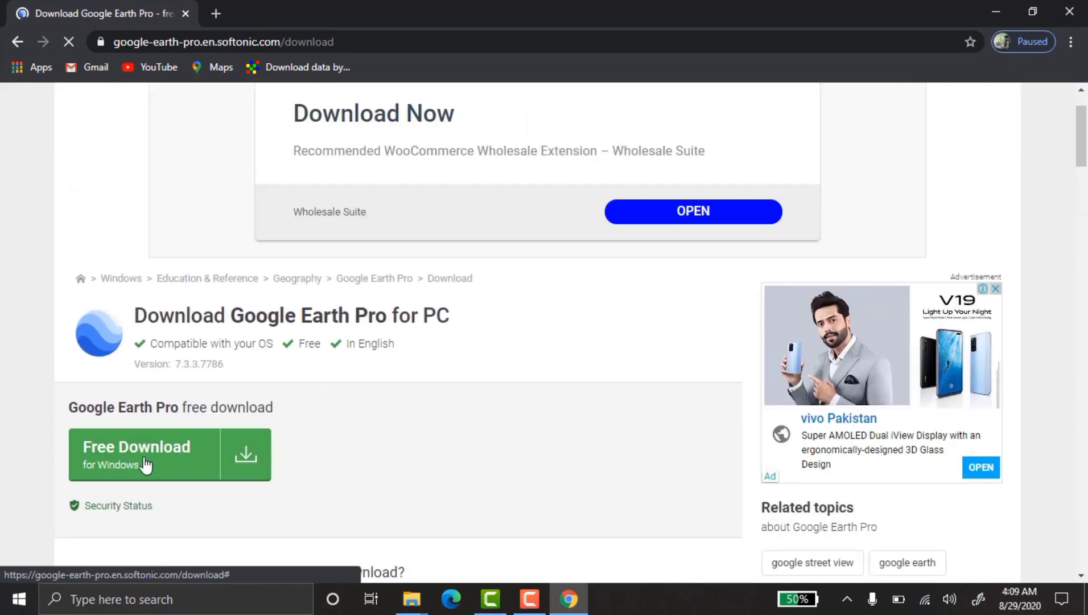
{"action": "left_click", "coordinate": [219, 455]}
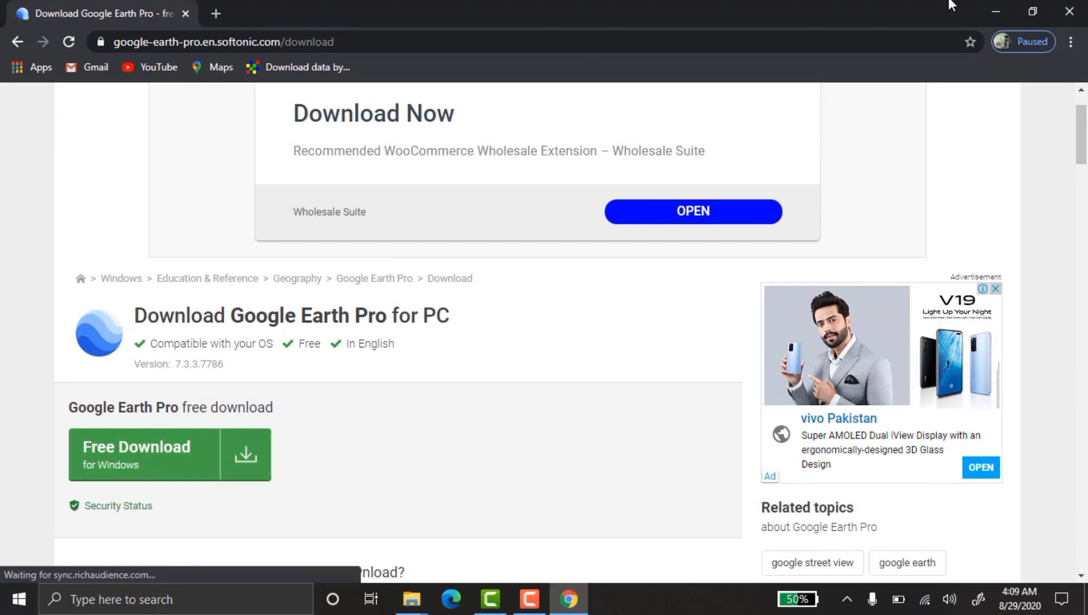
{"action": "left_click", "coordinate": [1082, 8]}
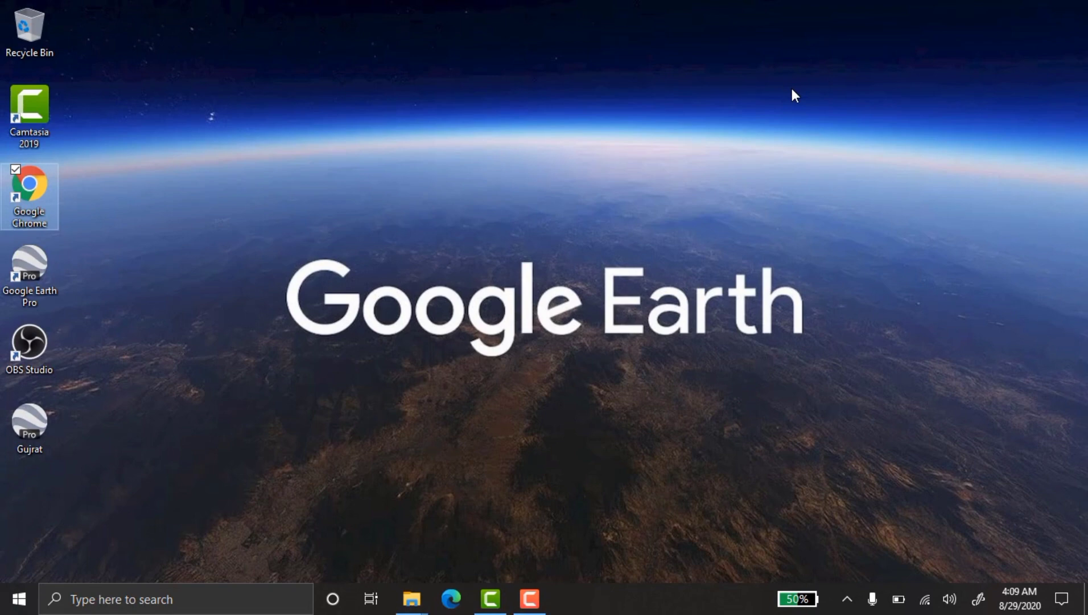
Step: Deselect the Chrome shortcut and start Google Earth Pro from its desktop shortcut
{"action": "left_click", "coordinate": [404, 120]}
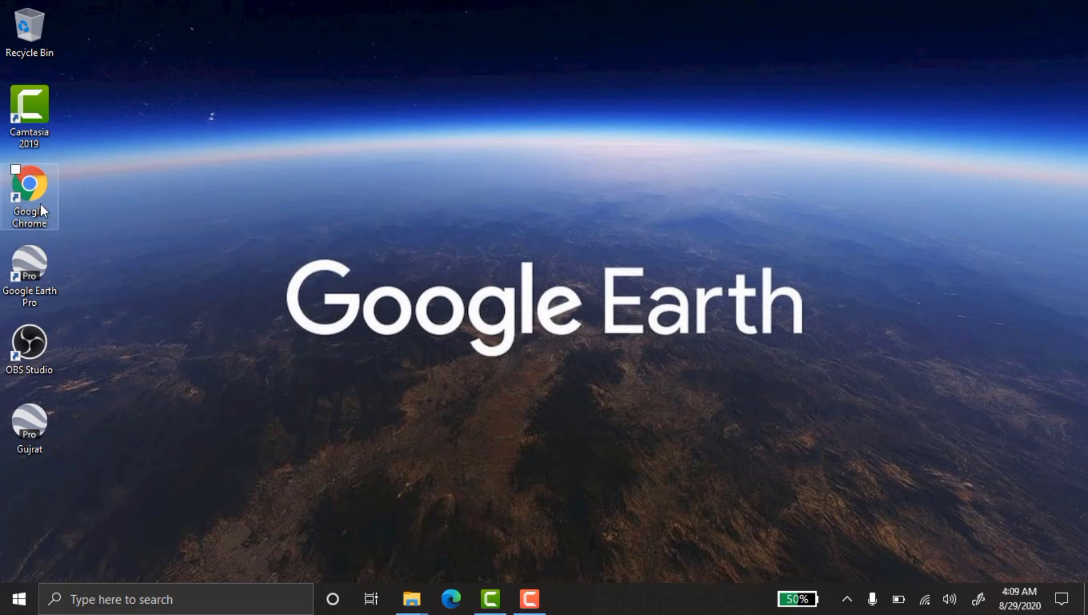
{"action": "double_click", "coordinate": [39, 268]}
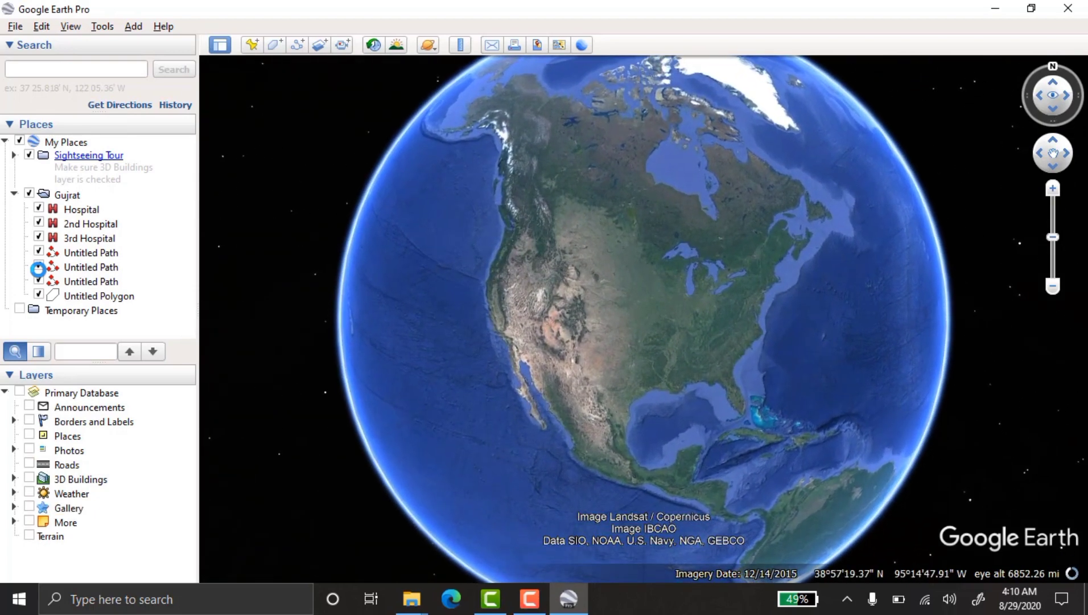
Step: Search for 'Gujrat pakistan' and zoom in on the city
{"action": "left_click", "coordinate": [86, 69]}
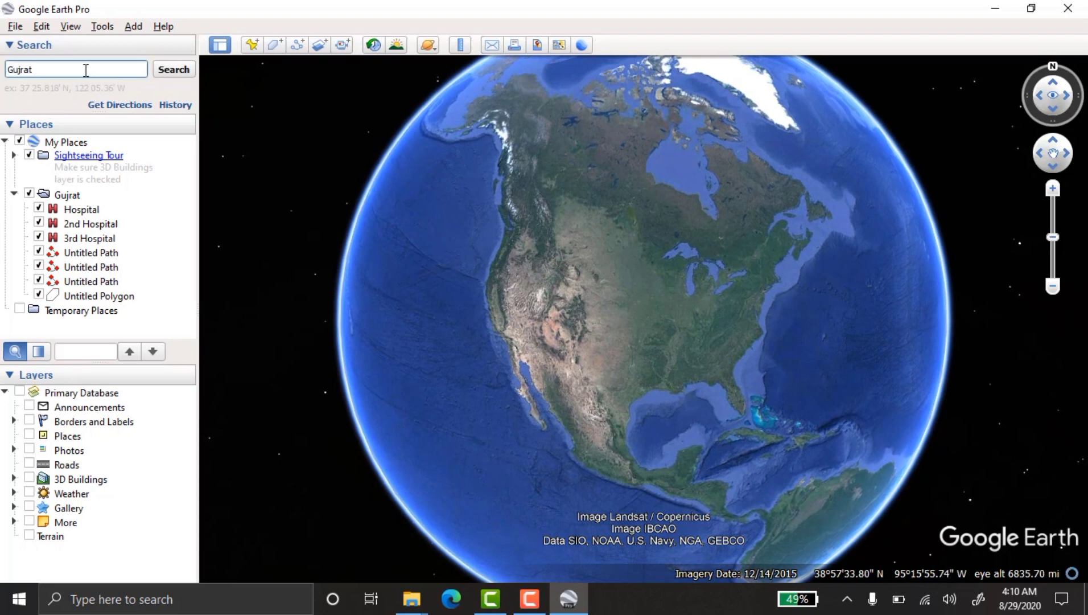
{"action": "type", "text": "Gujrat pakistan"}
{"action": "key", "text": "Return"}
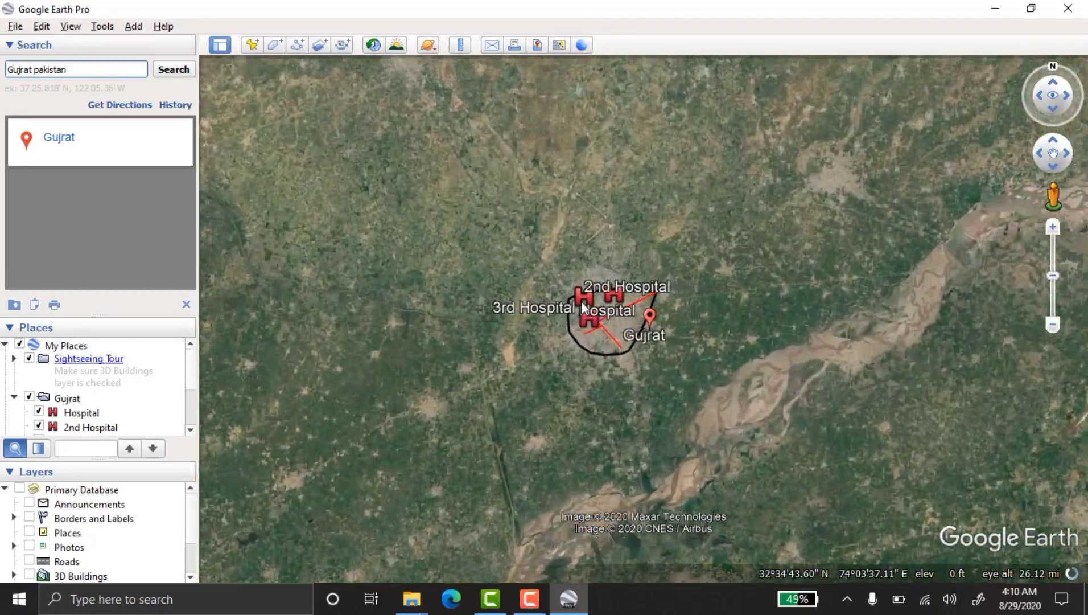
{"action": "scroll", "coordinate": [581, 324], "scroll_direction": "up", "scroll_amount": 3}
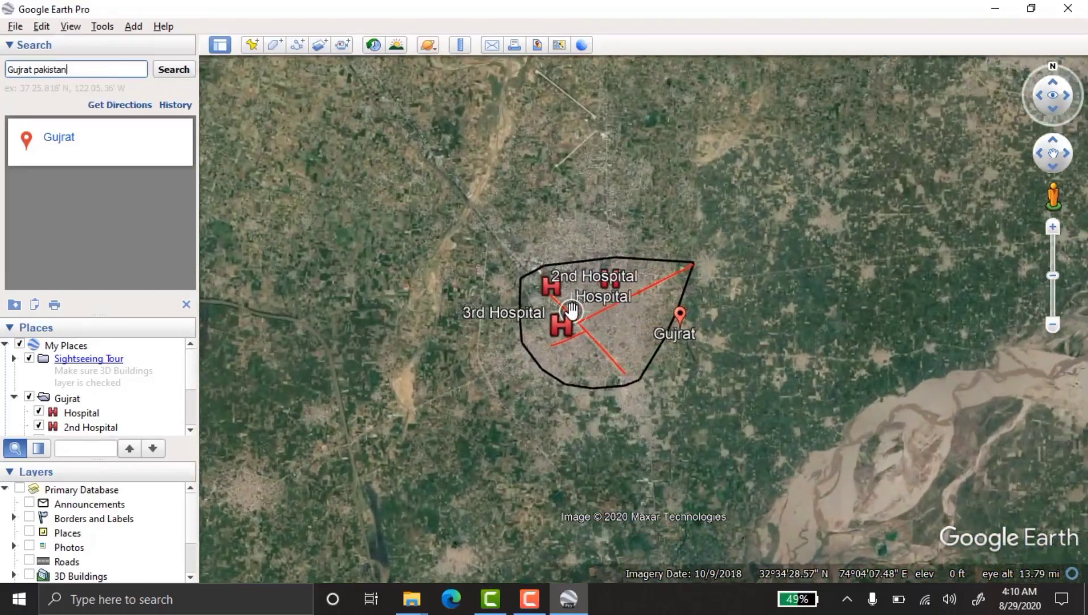
{"action": "scroll", "coordinate": [566, 314], "scroll_direction": "down", "scroll_amount": 2}
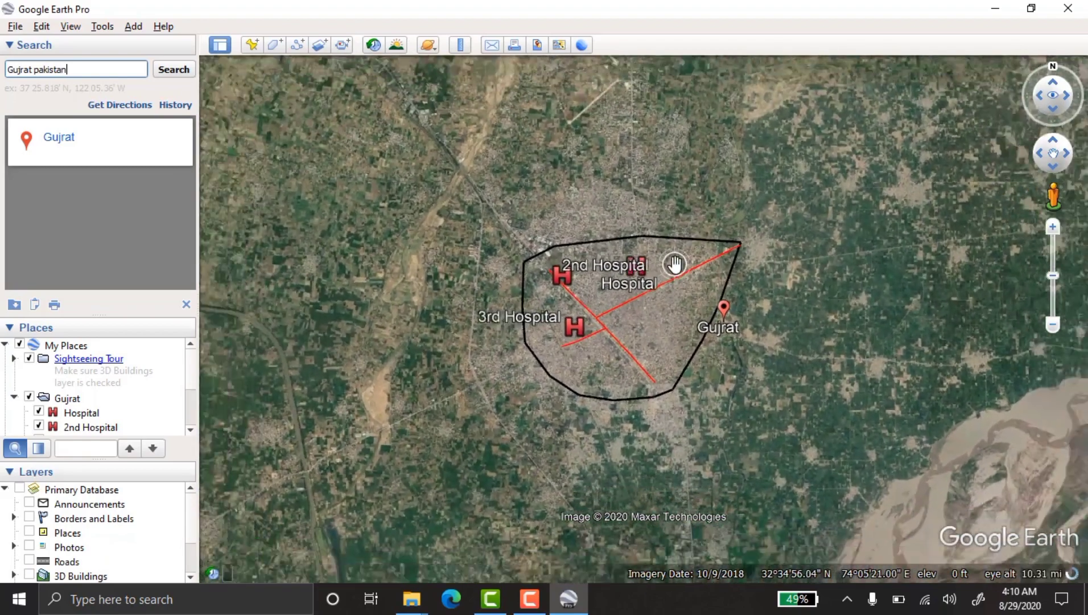
{"action": "scroll", "coordinate": [632, 287], "scroll_direction": "up", "scroll_amount": 4}
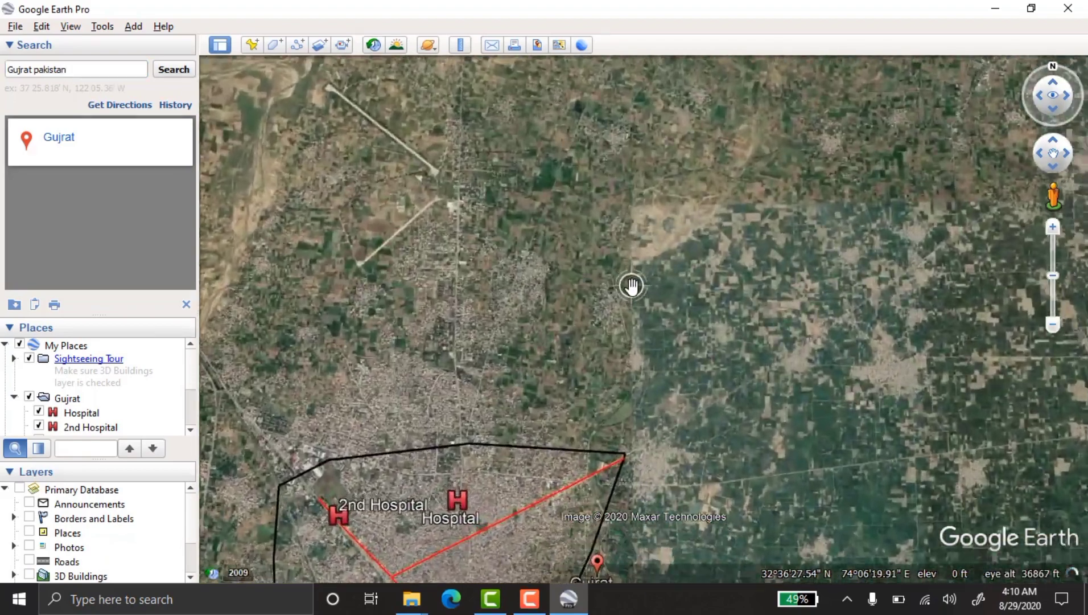
Step: Pan north to the university campus and select the old search text
{"action": "left_click", "coordinate": [111, 70]}
{"action": "left_click_drag", "start_coordinate": [111, 70], "coordinate": [2, 70]}
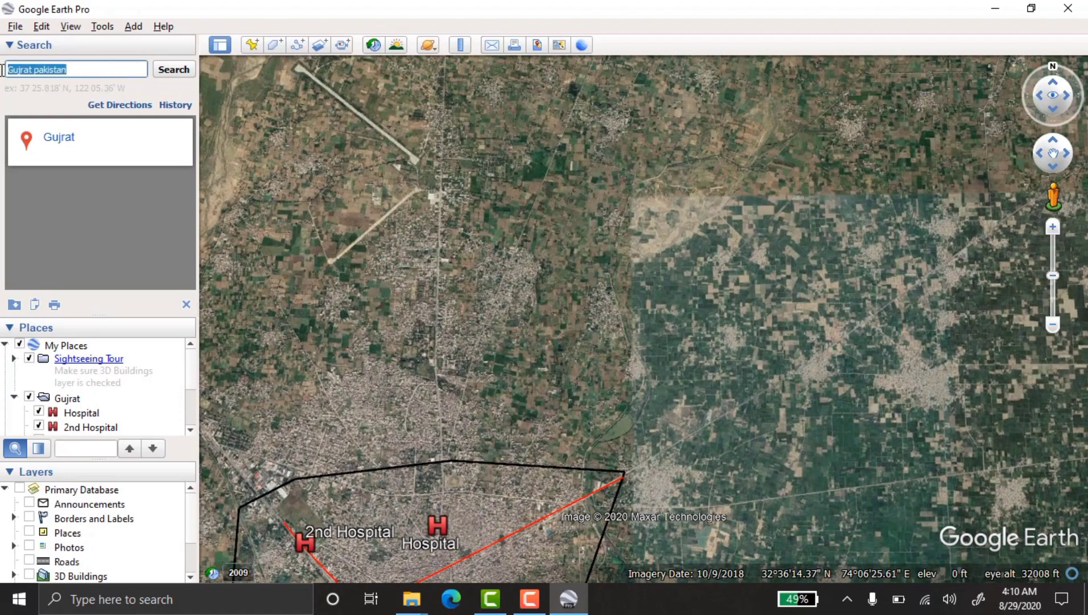
{"action": "left_click_drag", "start_coordinate": [649, 330], "coordinate": [481, 420]}
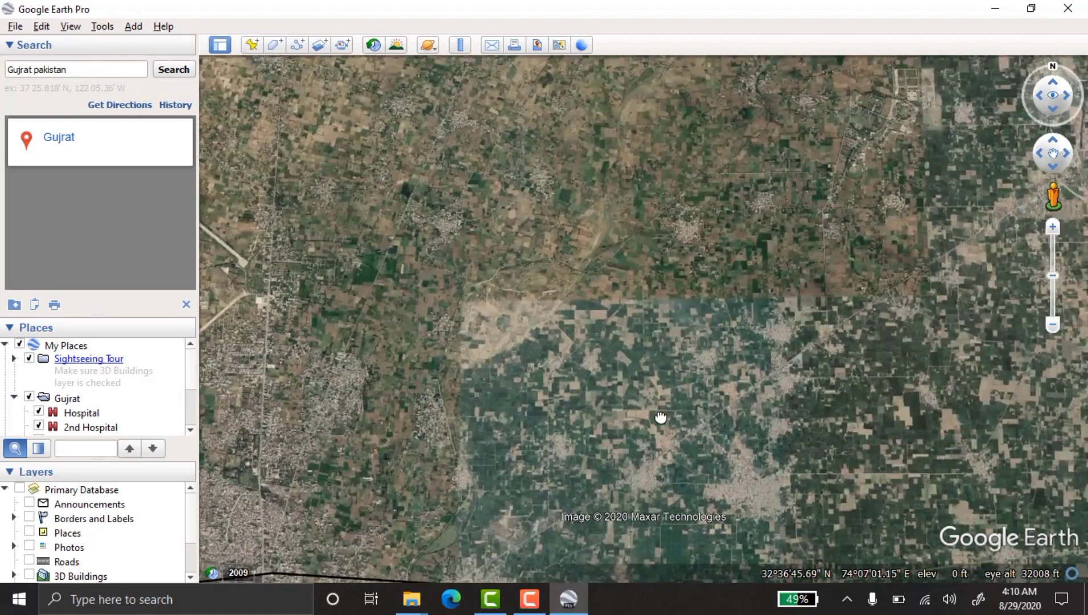
{"action": "scroll", "coordinate": [624, 267], "scroll_direction": "up", "scroll_amount": 3}
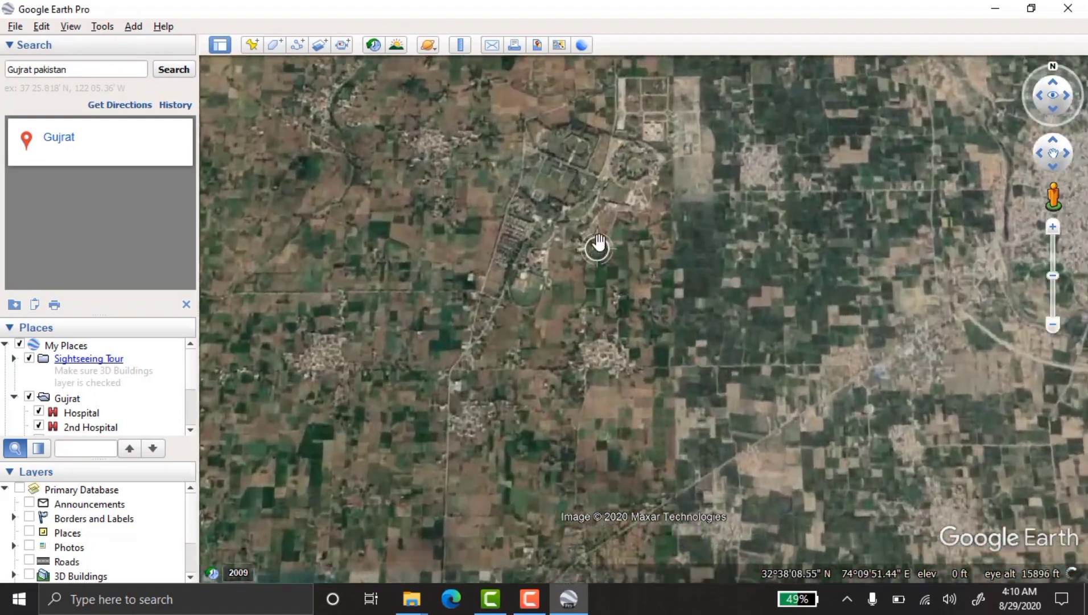
{"action": "scroll", "coordinate": [546, 281], "scroll_direction": "up", "scroll_amount": 2}
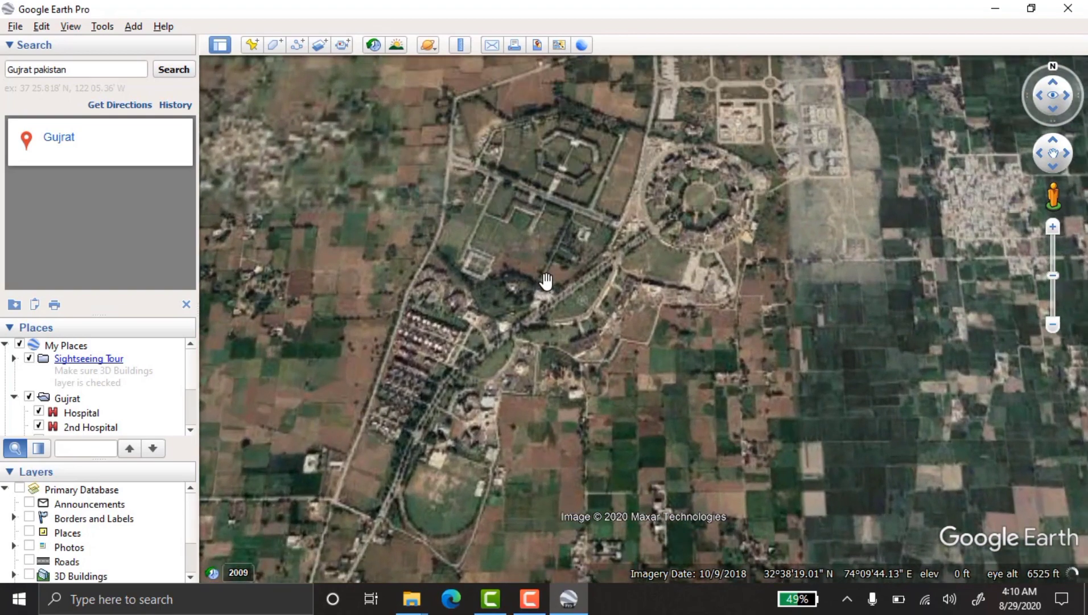
{"action": "scroll", "coordinate": [545, 282], "scroll_direction": "down", "scroll_amount": 1}
{"action": "left_click_drag", "start_coordinate": [112, 69], "coordinate": [3, 72]}
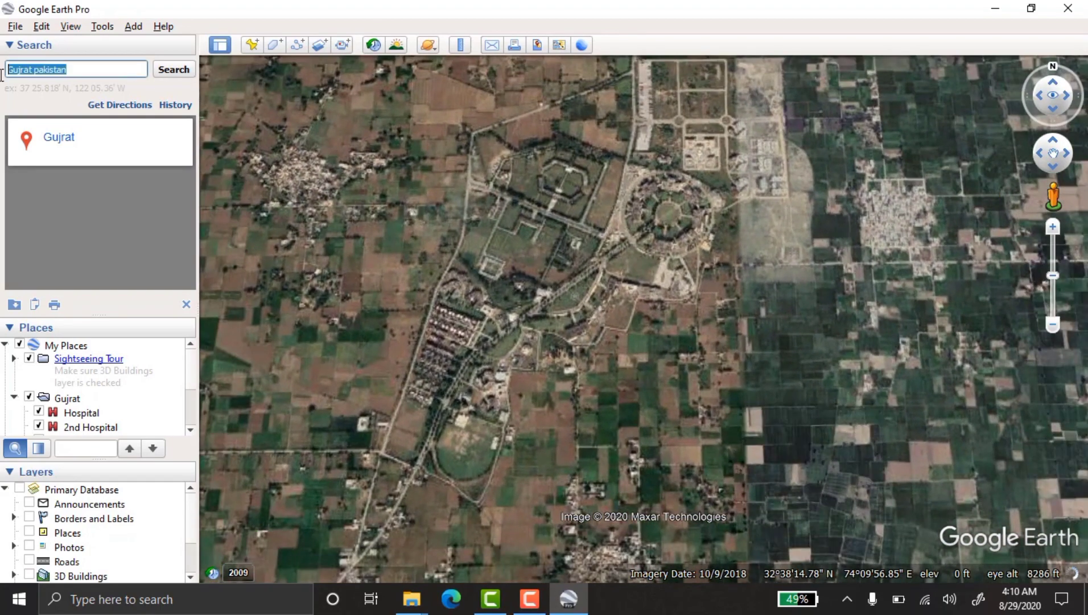
Step: Search for 'University of Gujrat' using the first suggestion
{"action": "type", "text": "Uog"}
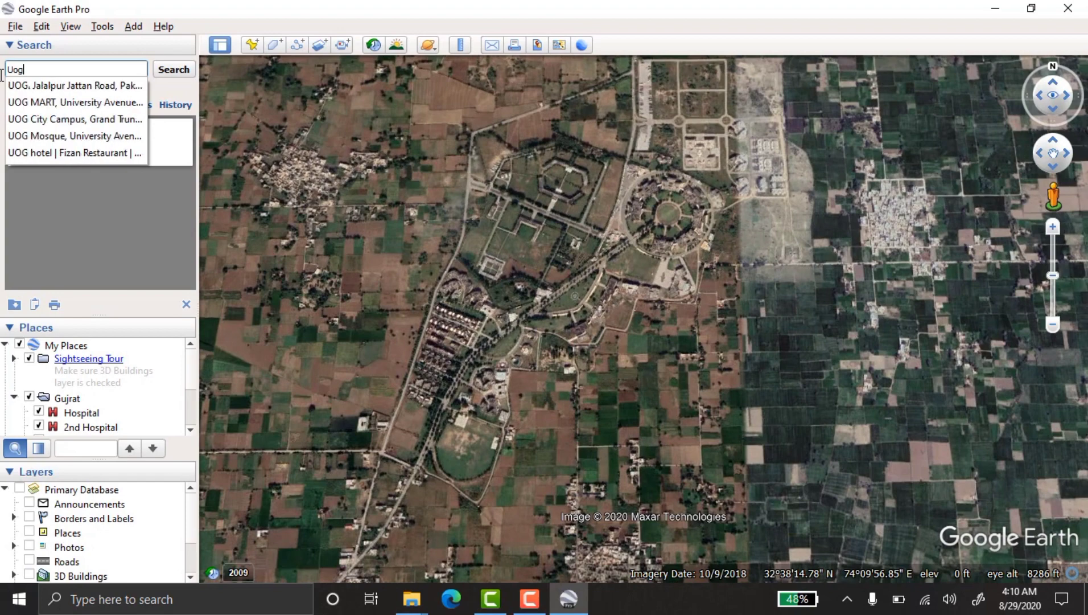
{"action": "key", "text": "BackSpace"}
{"action": "key", "text": "BackSpace"}
{"action": "type", "text": "ni"}
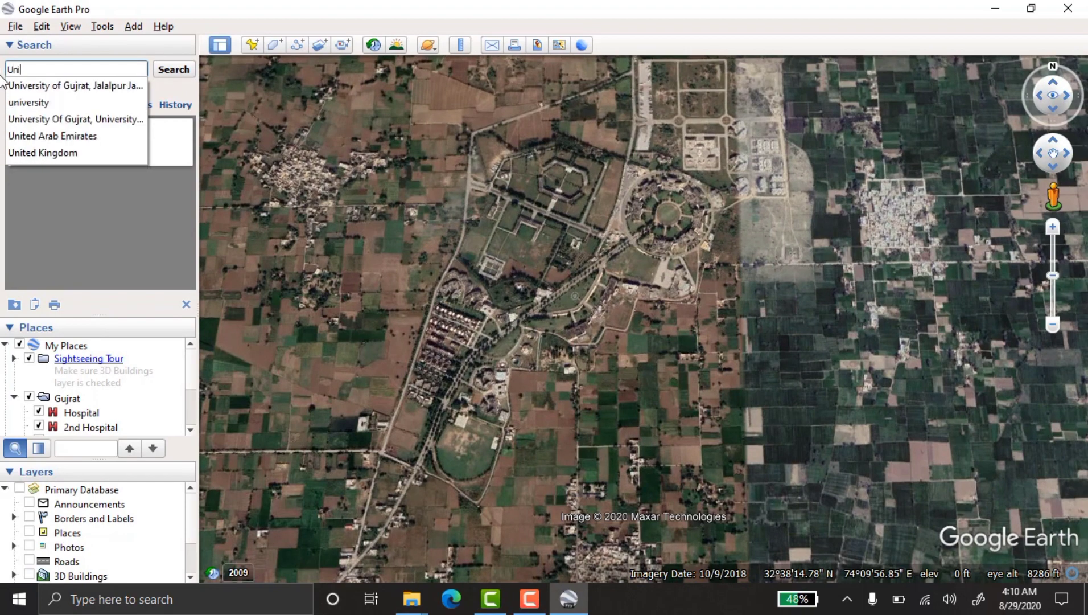
{"action": "key", "text": "Down"}
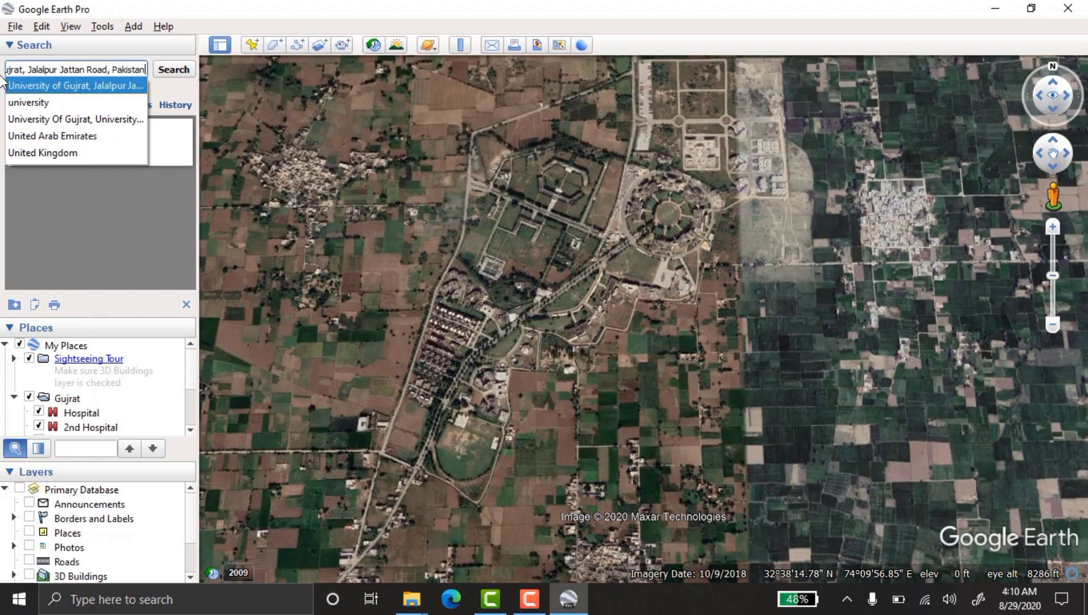
{"action": "key", "text": "Return"}
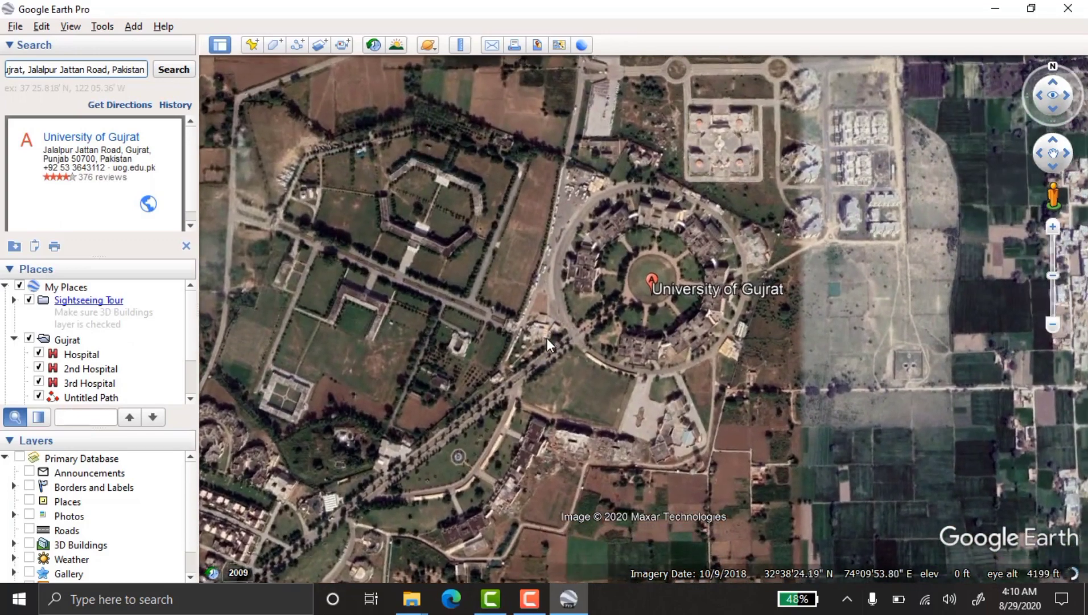
Step: Clear the search results and frame the whole campus on the map
{"action": "left_click_drag", "start_coordinate": [547, 339], "coordinate": [544, 296]}
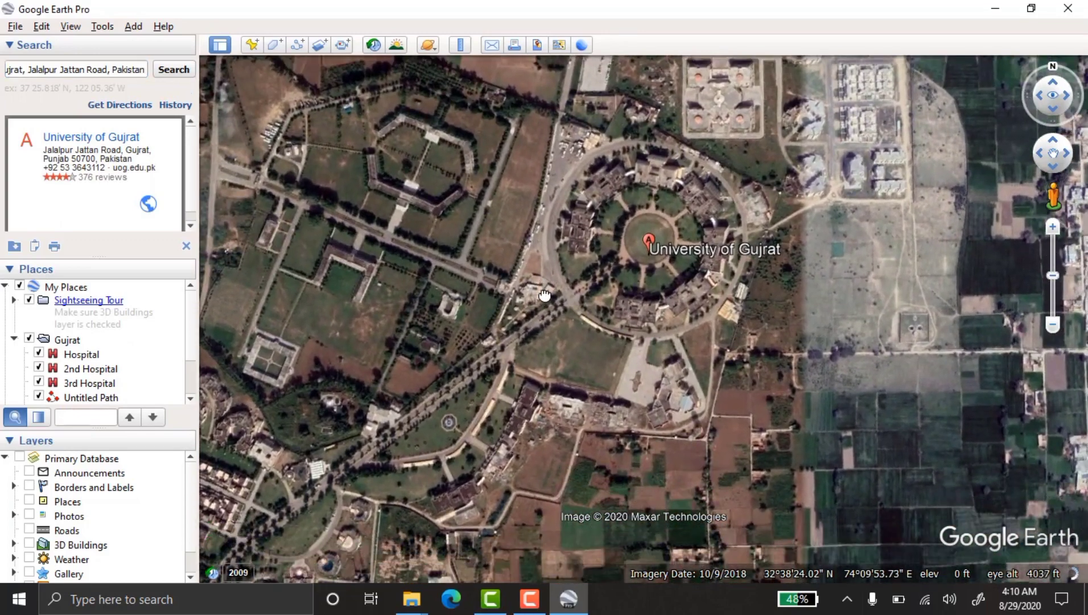
{"action": "left_click_drag", "start_coordinate": [440, 310], "coordinate": [534, 277]}
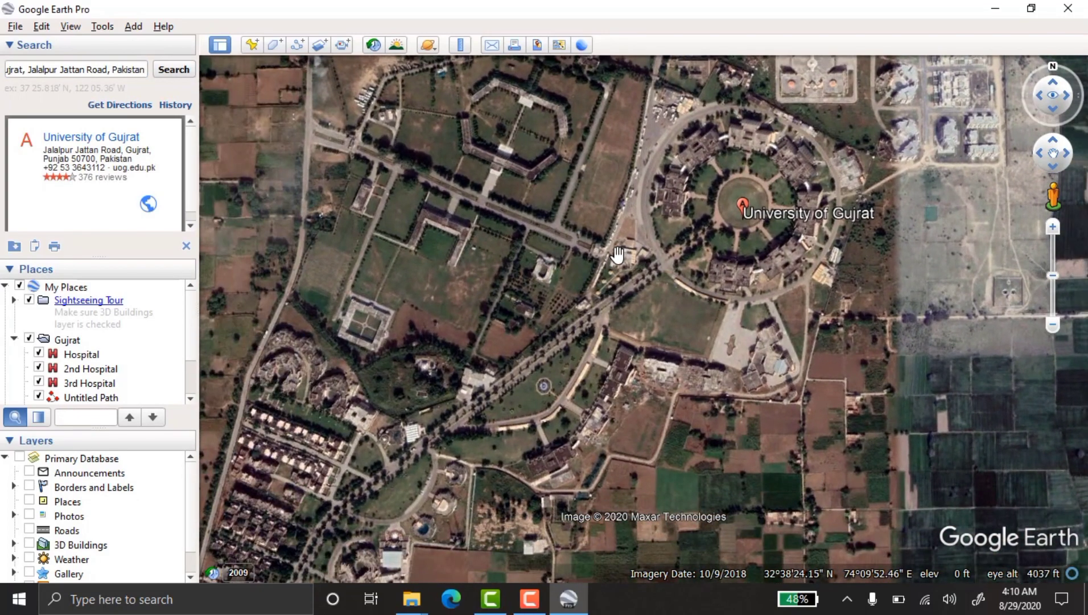
{"action": "left_click", "coordinate": [187, 246]}
{"action": "left_click_drag", "start_coordinate": [566, 316], "coordinate": [566, 266]}
{"action": "scroll", "coordinate": [584, 252], "scroll_direction": "down", "scroll_amount": 2}
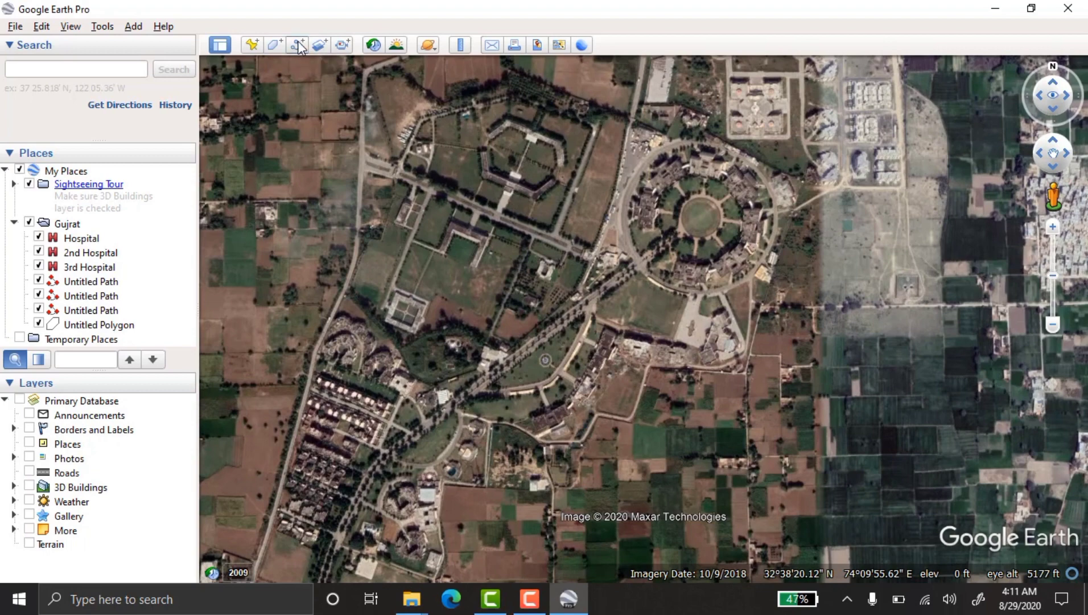
Step: Drop a new placemark on a ring building and name it 'E Block'
{"action": "left_click", "coordinate": [252, 44]}
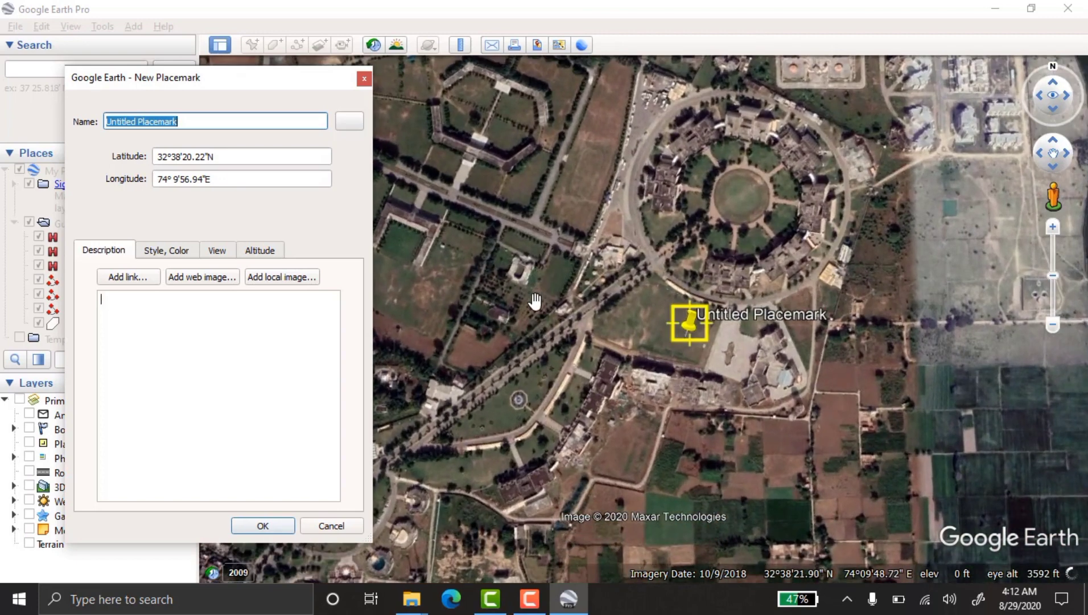
{"action": "left_click_drag", "start_coordinate": [535, 301], "coordinate": [619, 248]}
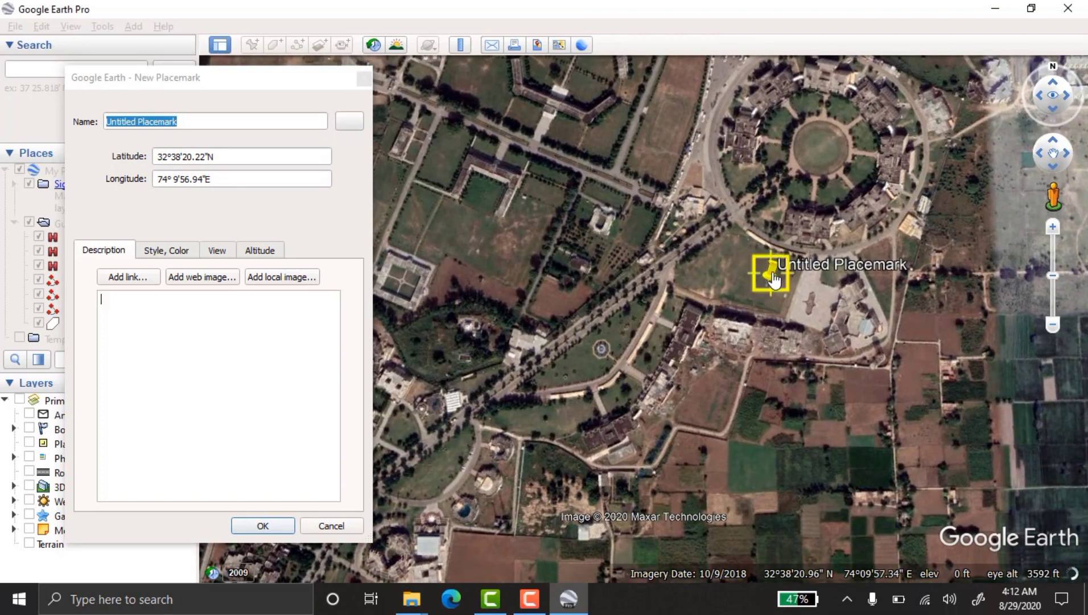
{"action": "left_click_drag", "start_coordinate": [772, 279], "coordinate": [748, 155]}
{"action": "left_click_drag", "start_coordinate": [172, 121], "coordinate": [86, 114]}
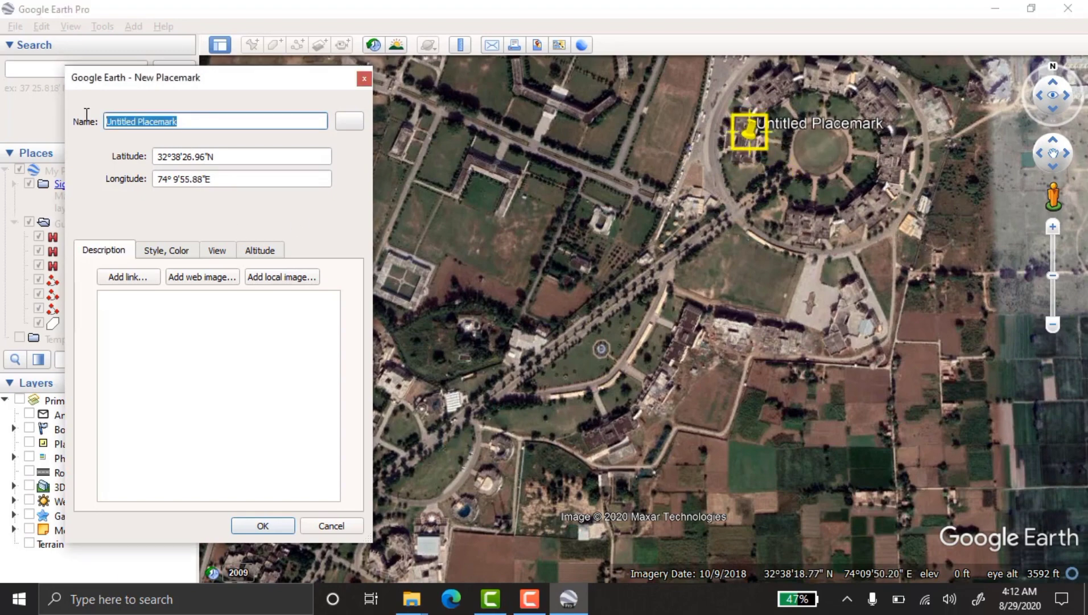
{"action": "type", "text": "E"}
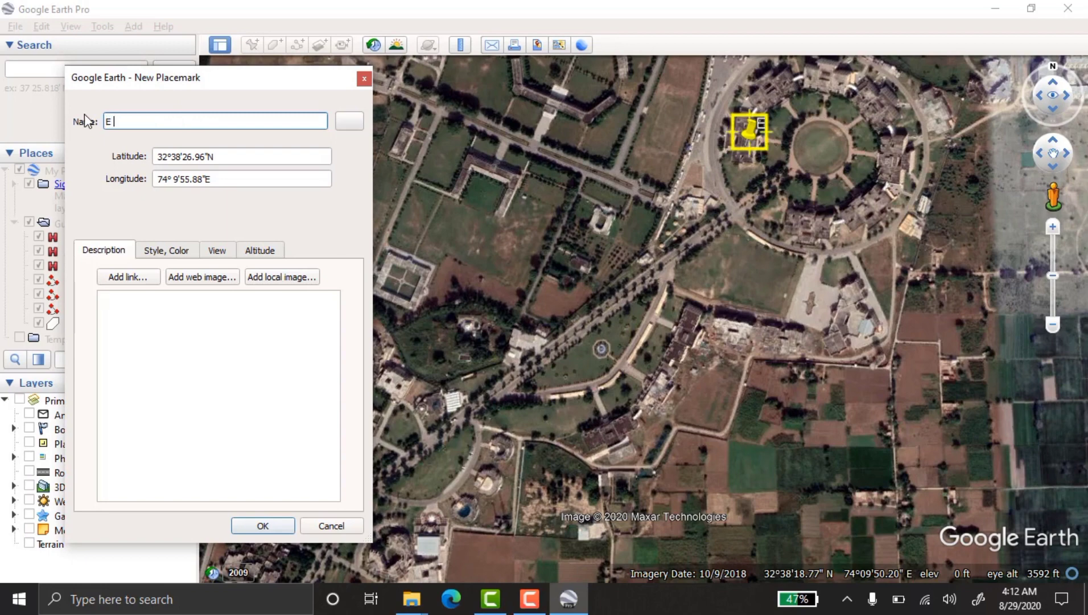
{"action": "type", "text": " Block"}
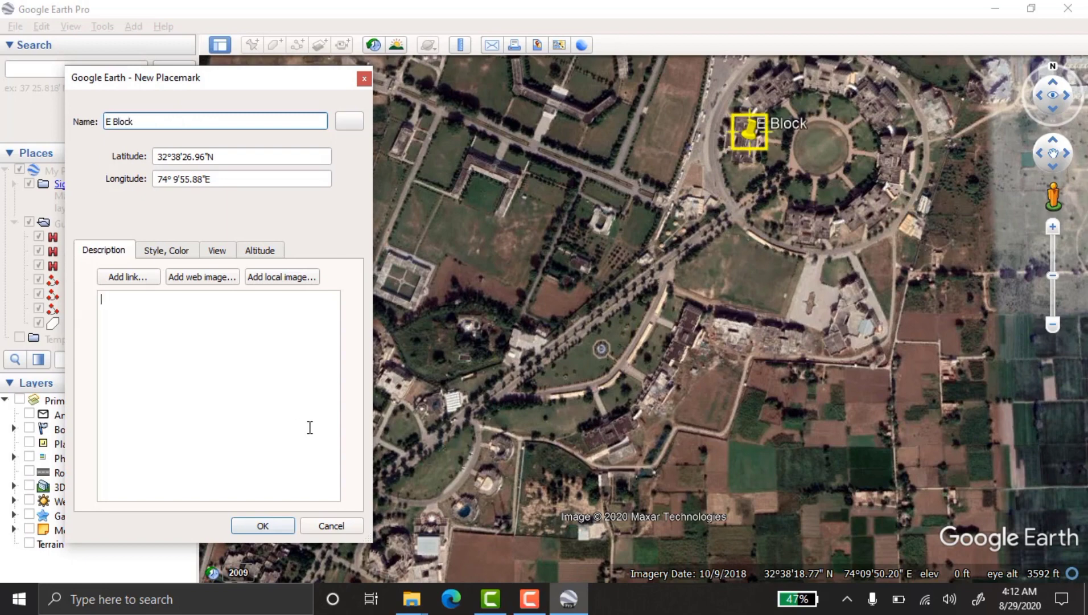
{"action": "left_click", "coordinate": [350, 121]}
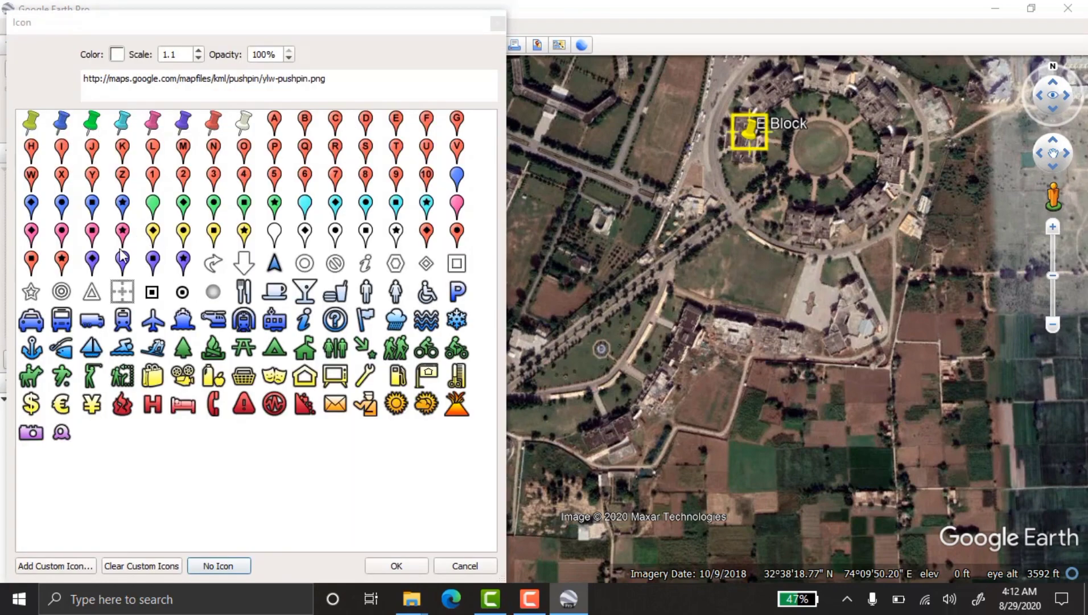
Step: Give E Block the red square paddle icon tinted orange, and save it
{"action": "left_click", "coordinate": [38, 261]}
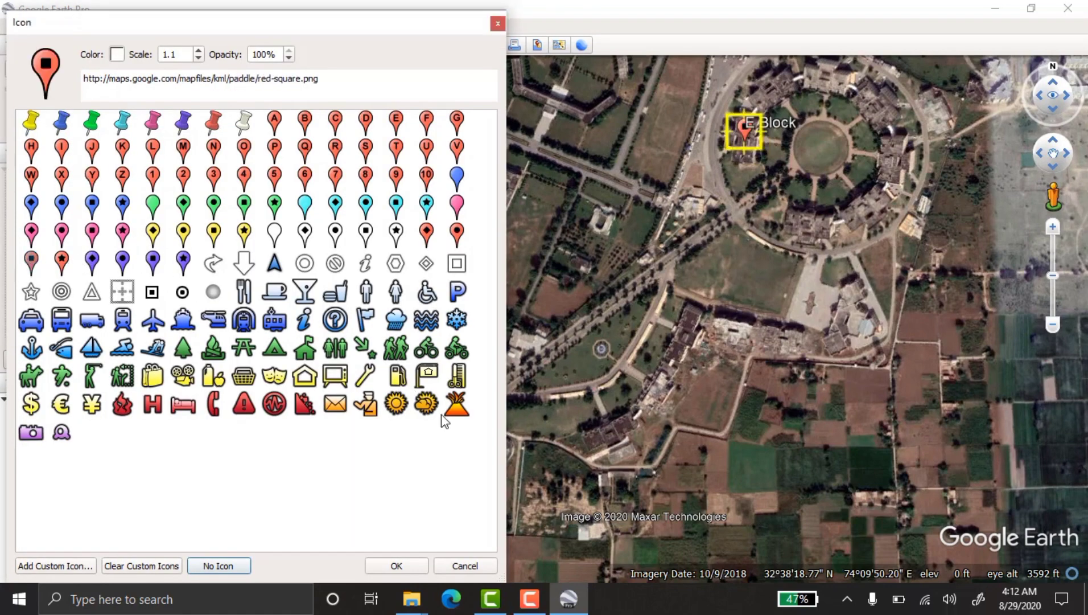
{"action": "left_click", "coordinate": [388, 564]}
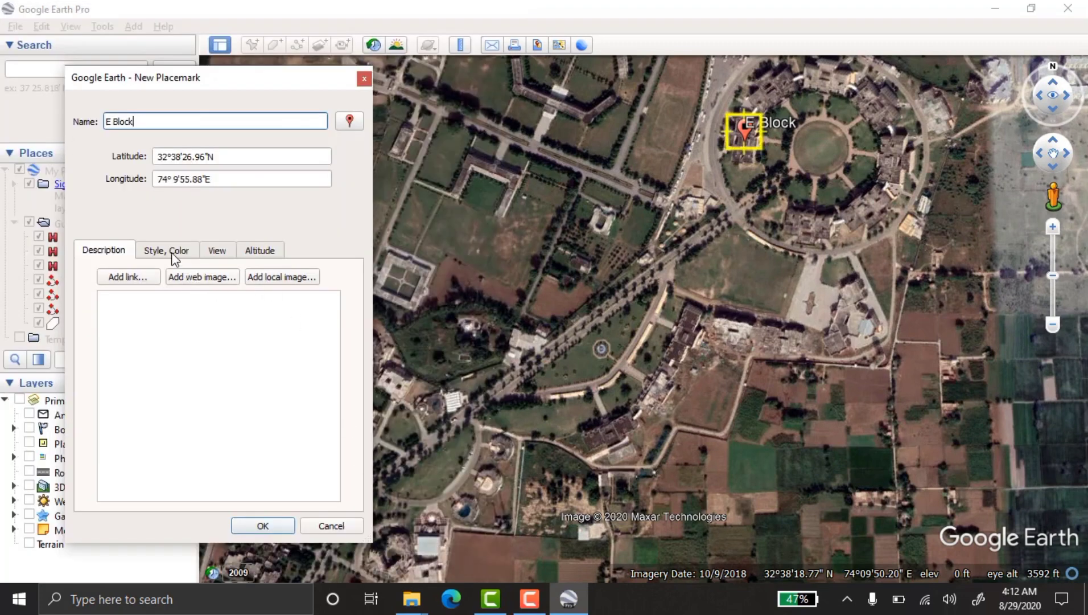
{"action": "left_click", "coordinate": [170, 252]}
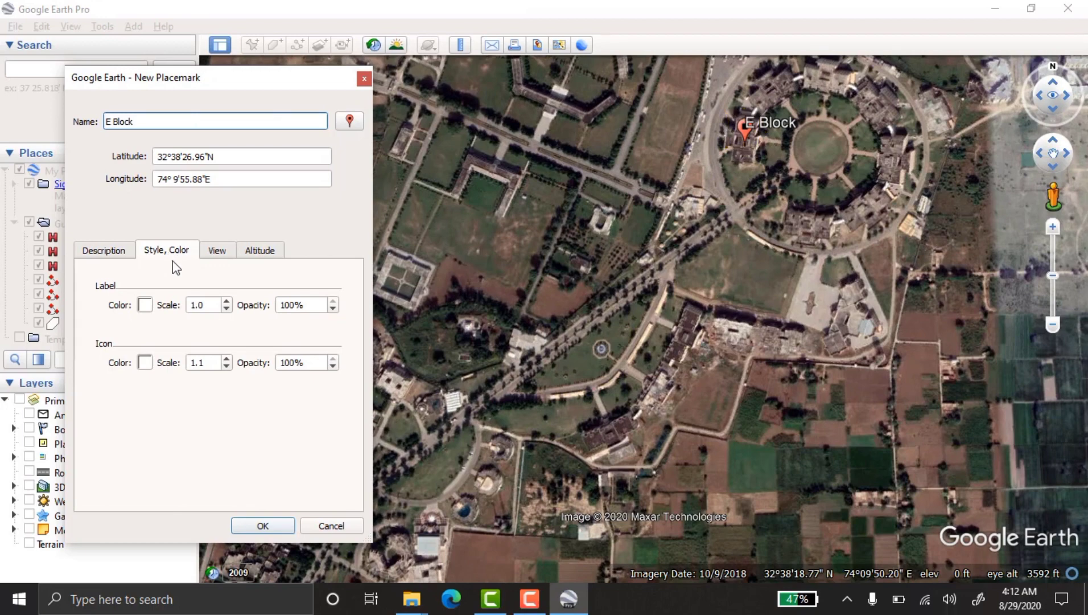
{"action": "left_click", "coordinate": [143, 362]}
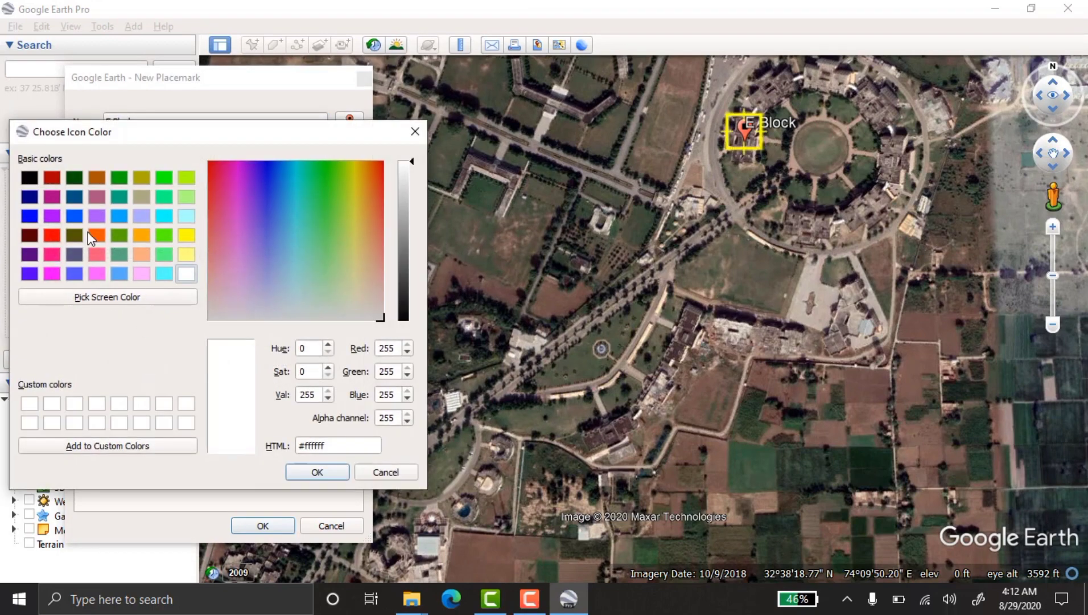
{"action": "left_click", "coordinate": [52, 234]}
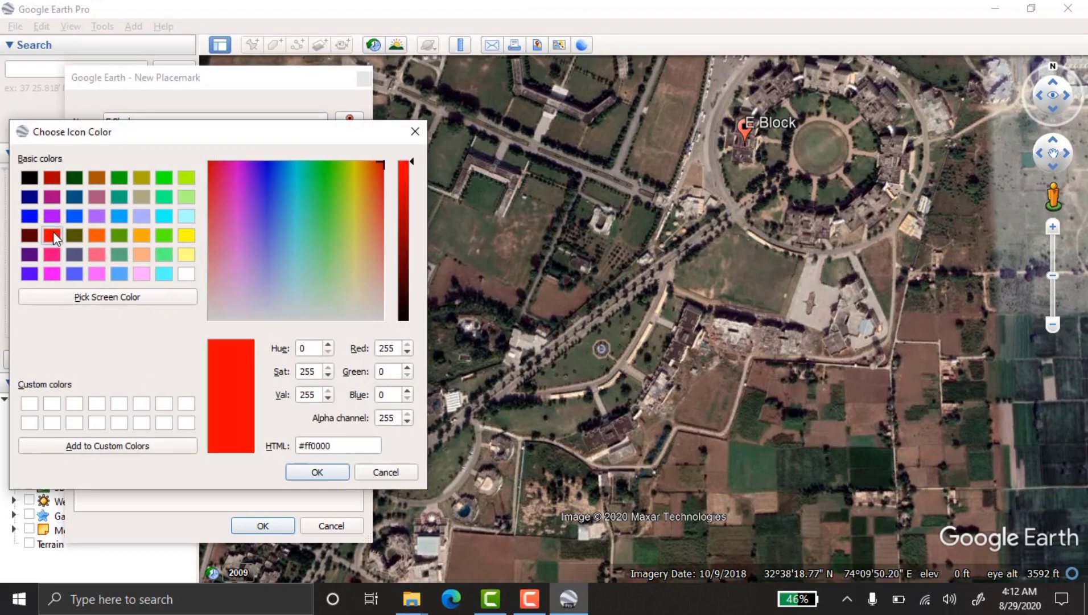
{"action": "left_click", "coordinate": [141, 236]}
{"action": "left_click", "coordinate": [317, 471]}
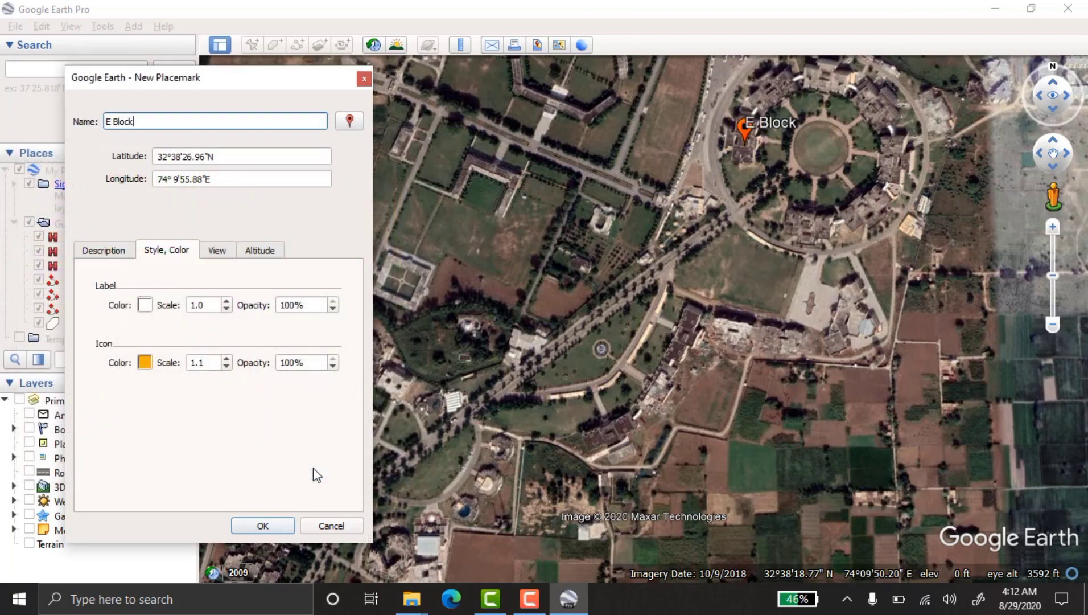
{"action": "left_click", "coordinate": [262, 526]}
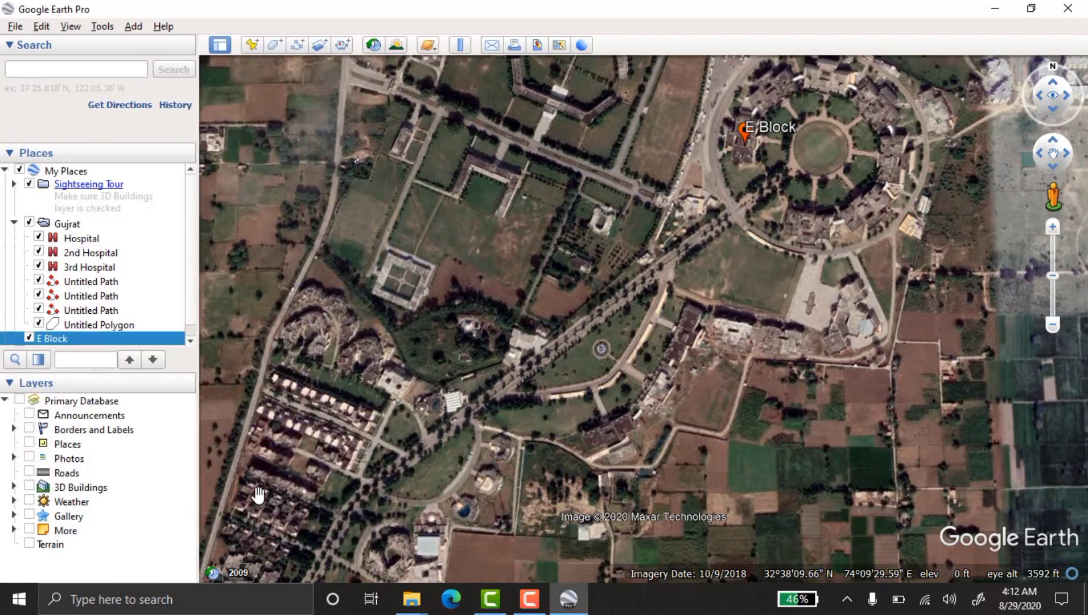
Step: Remove the Gujrat folder and all its items from Places, then fly to E Block
{"action": "left_click", "coordinate": [94, 325]}
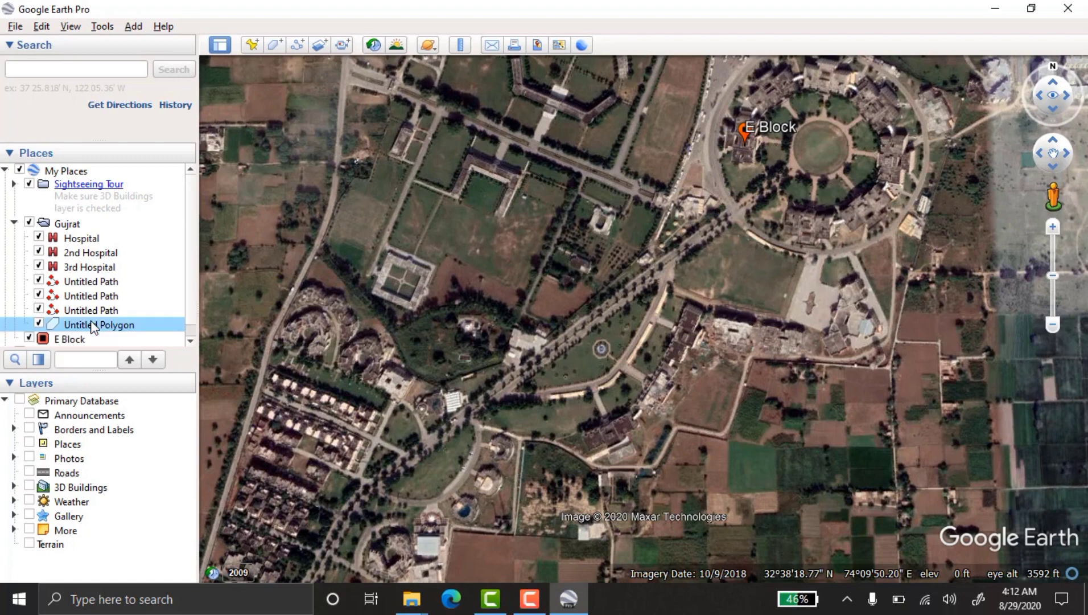
{"action": "left_click", "coordinate": [82, 239], "text": "shift"}
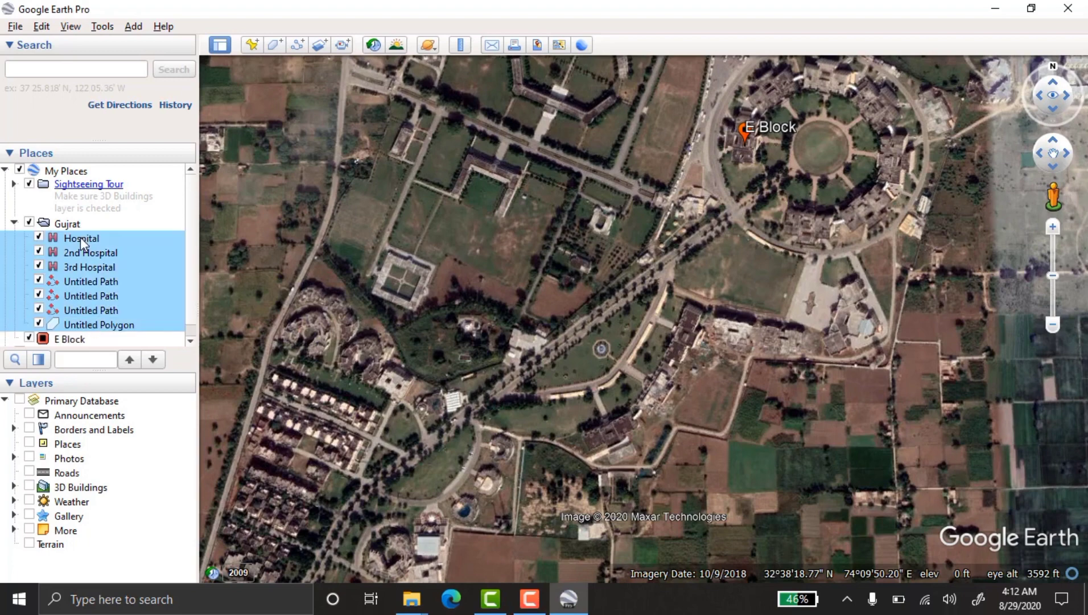
{"action": "left_click", "coordinate": [74, 225], "text": "shift"}
{"action": "key", "text": "Delete"}
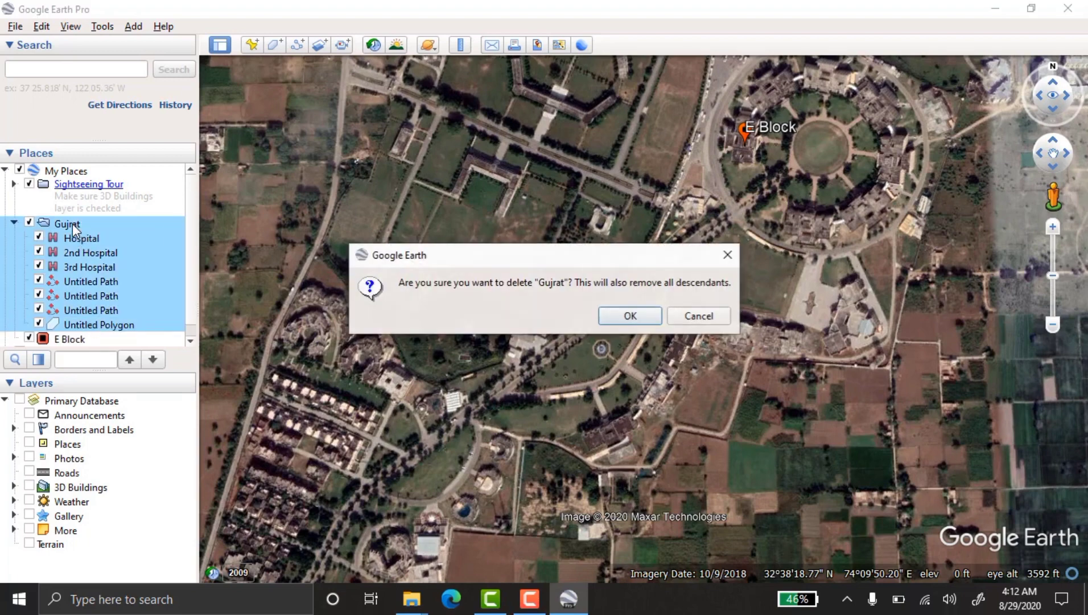
{"action": "left_click", "coordinate": [630, 316]}
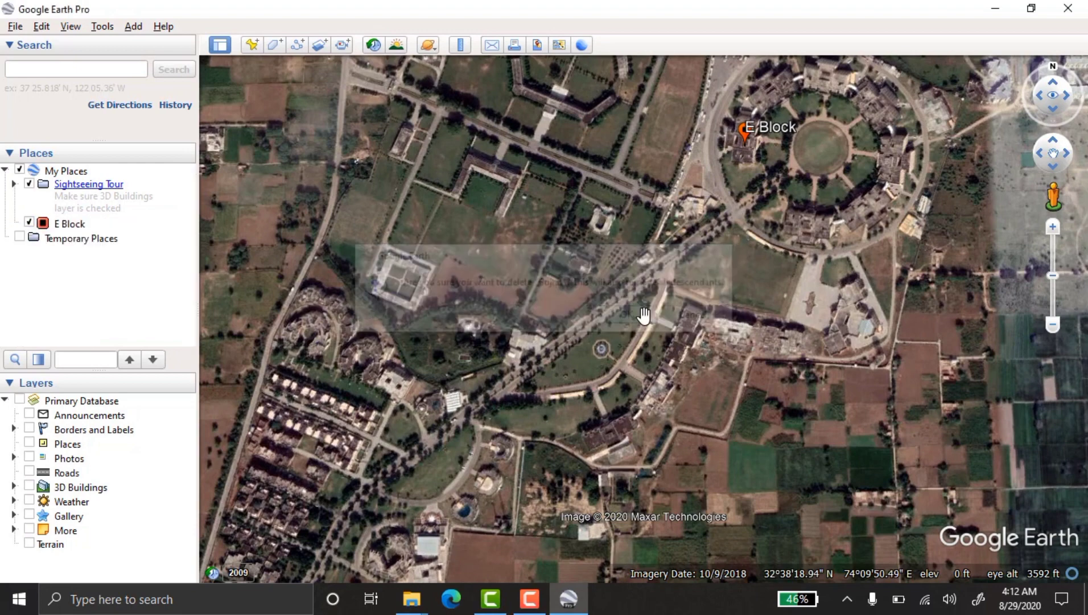
{"action": "double_click", "coordinate": [58, 228]}
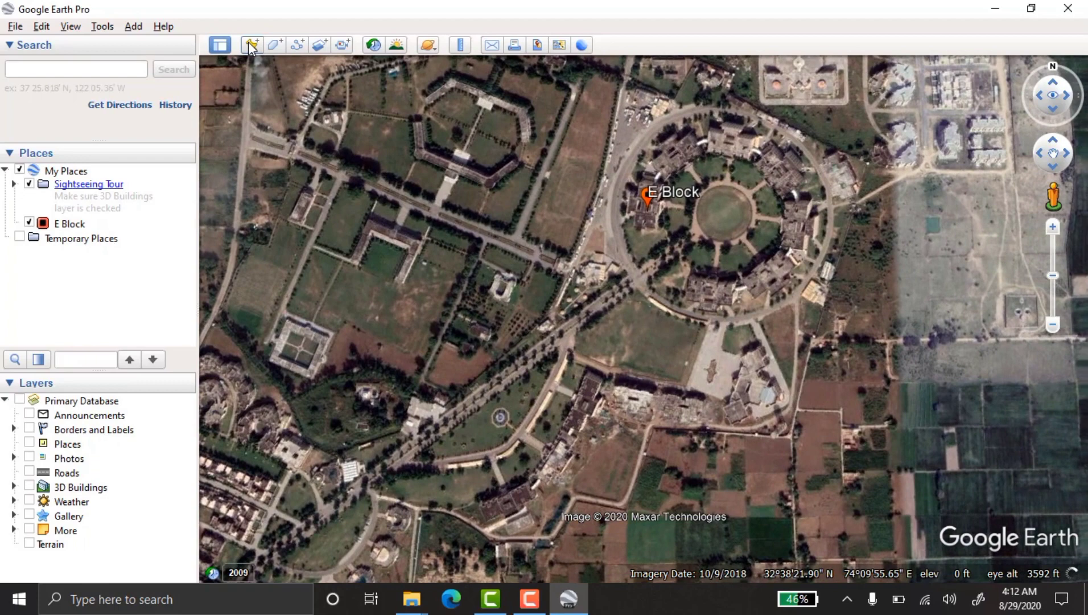
Step: Add a placemark named 'B.S Block' on the south building of the ring
{"action": "left_click", "coordinate": [252, 44]}
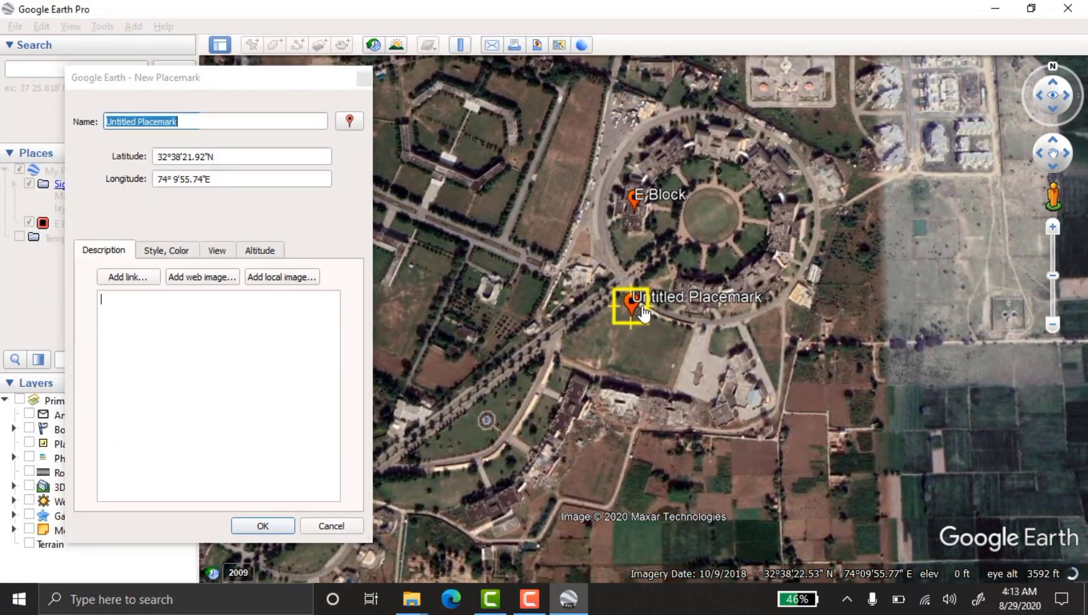
{"action": "left_click_drag", "start_coordinate": [638, 329], "coordinate": [701, 310]}
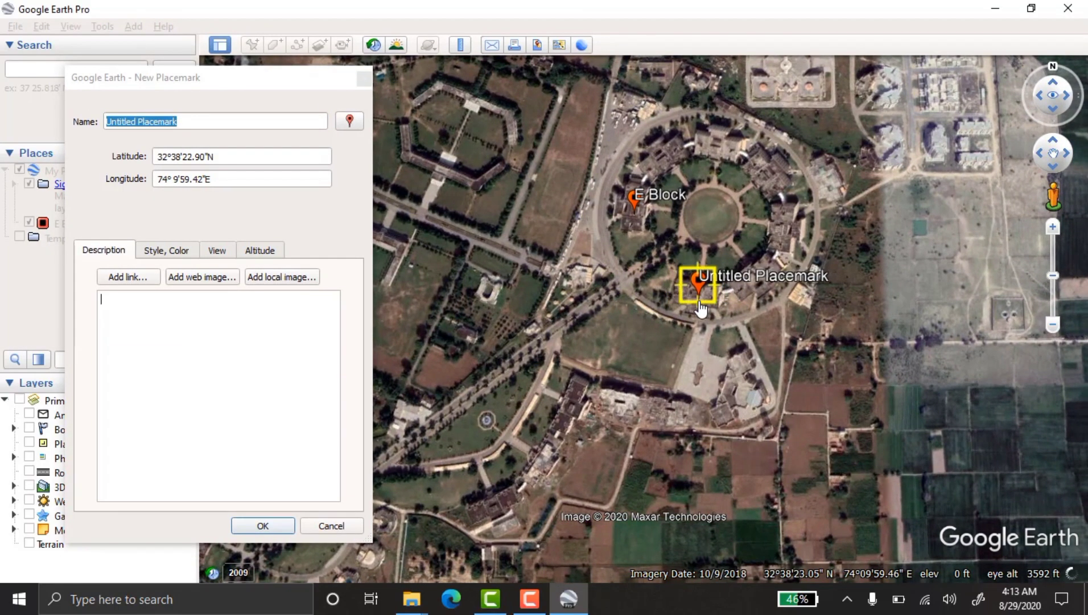
{"action": "left_click", "coordinate": [72, 124]}
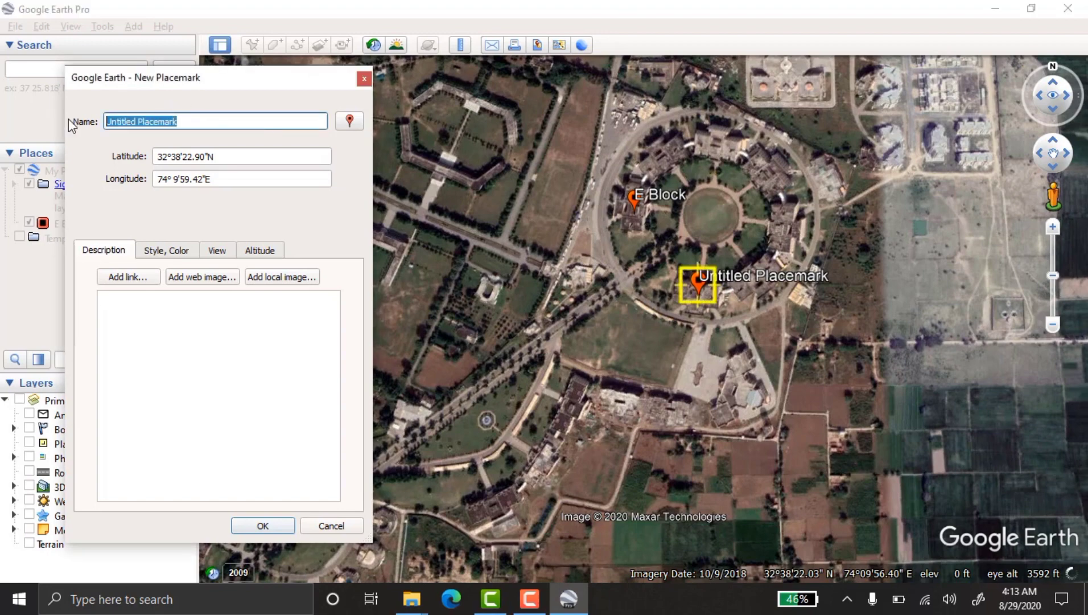
{"action": "type", "text": "B."}
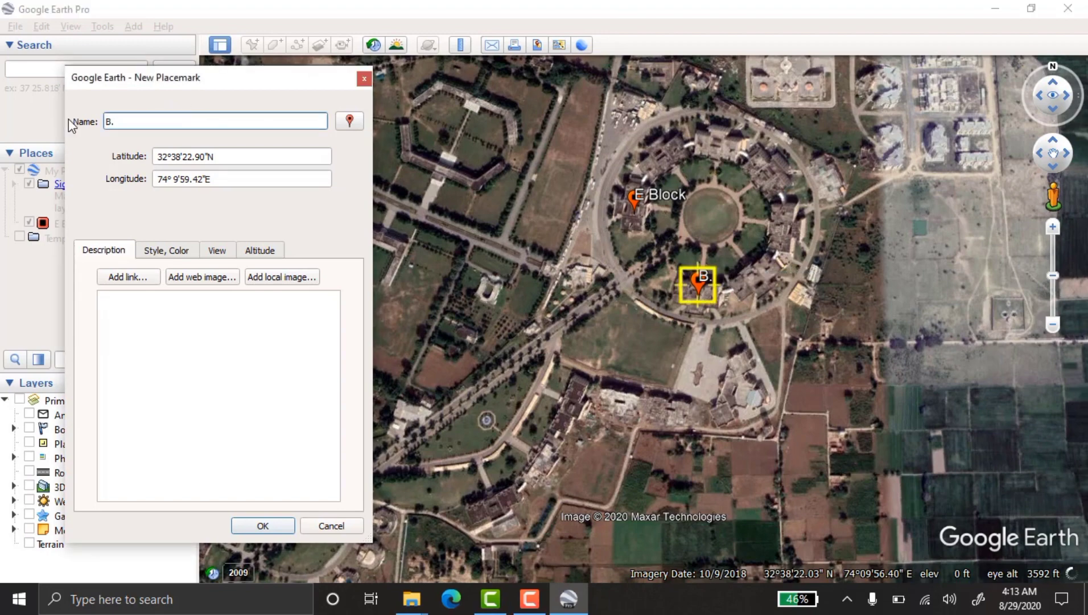
{"action": "type", "text": "S Bloc"}
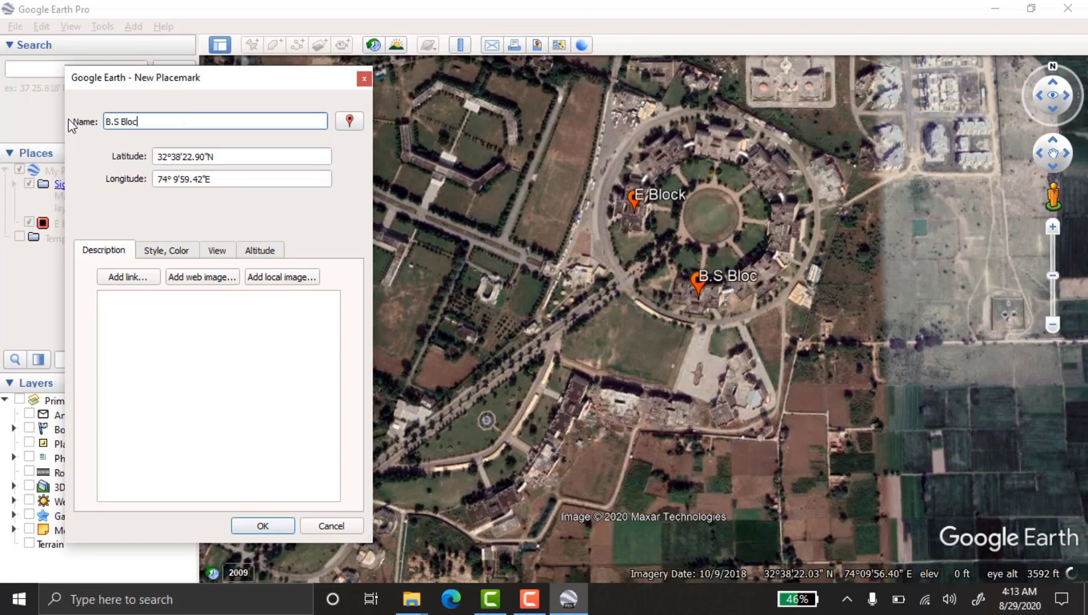
{"action": "type", "text": "k"}
{"action": "left_click", "coordinate": [263, 525]}
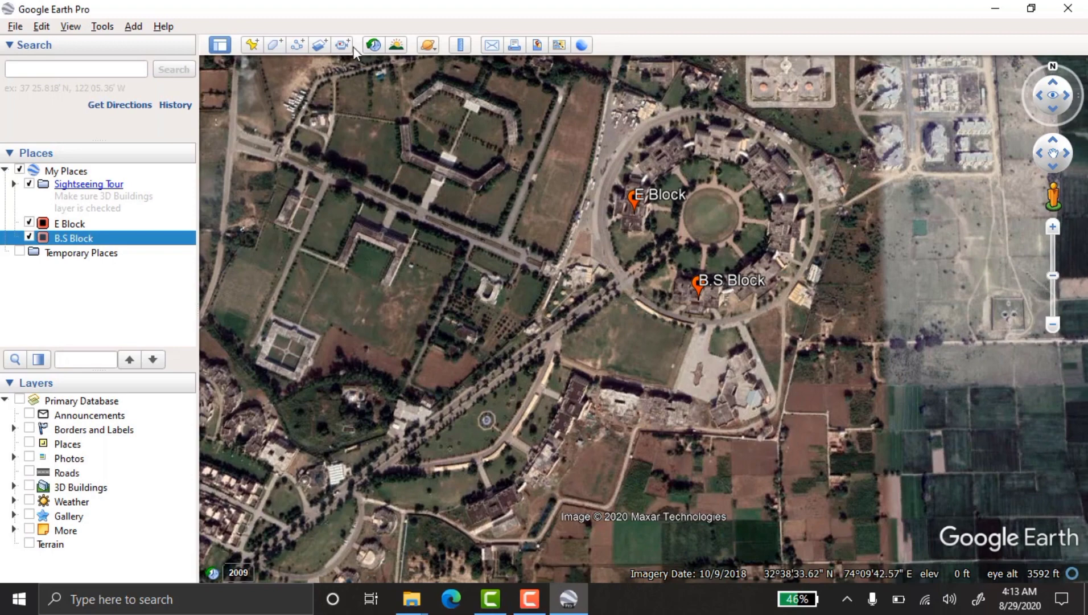
Step: Add a placemark named 'A Blcok' on the ring's upper-right building
{"action": "left_click", "coordinate": [252, 45]}
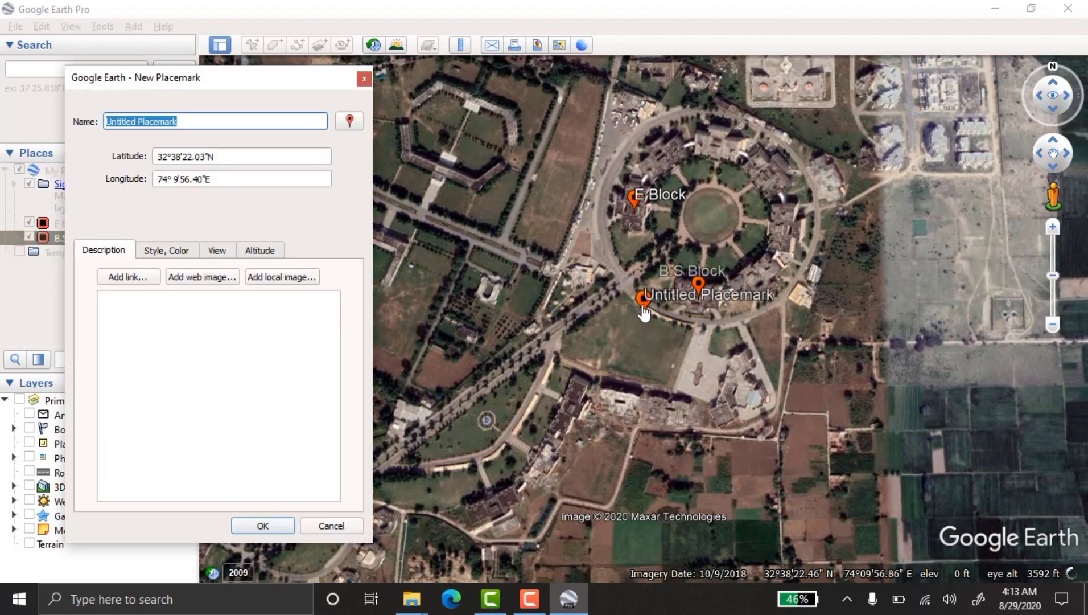
{"action": "left_click_drag", "start_coordinate": [645, 305], "coordinate": [776, 187]}
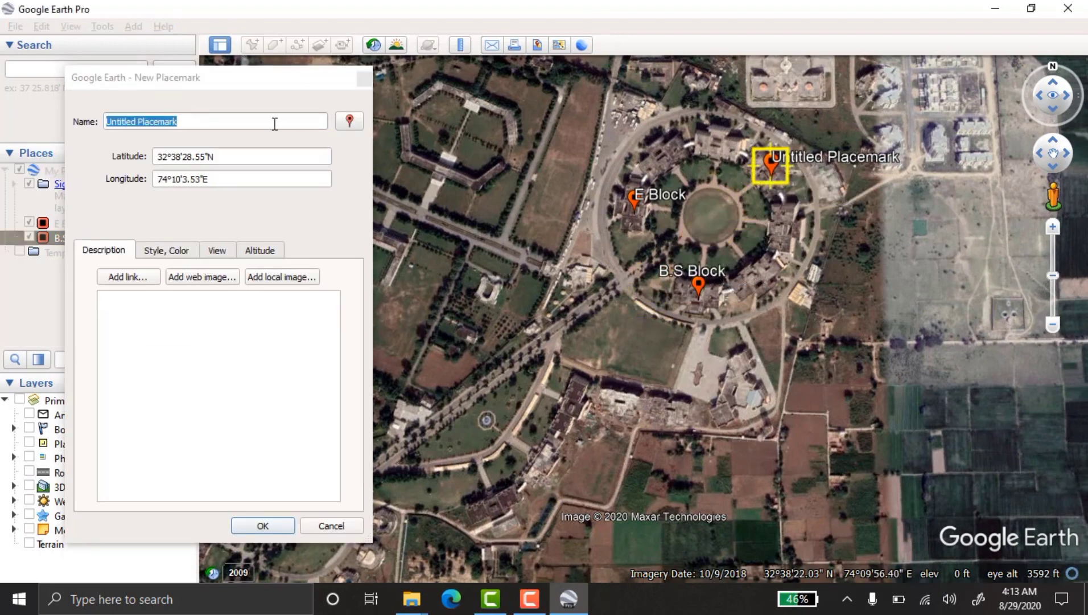
{"action": "left_click", "coordinate": [79, 120]}
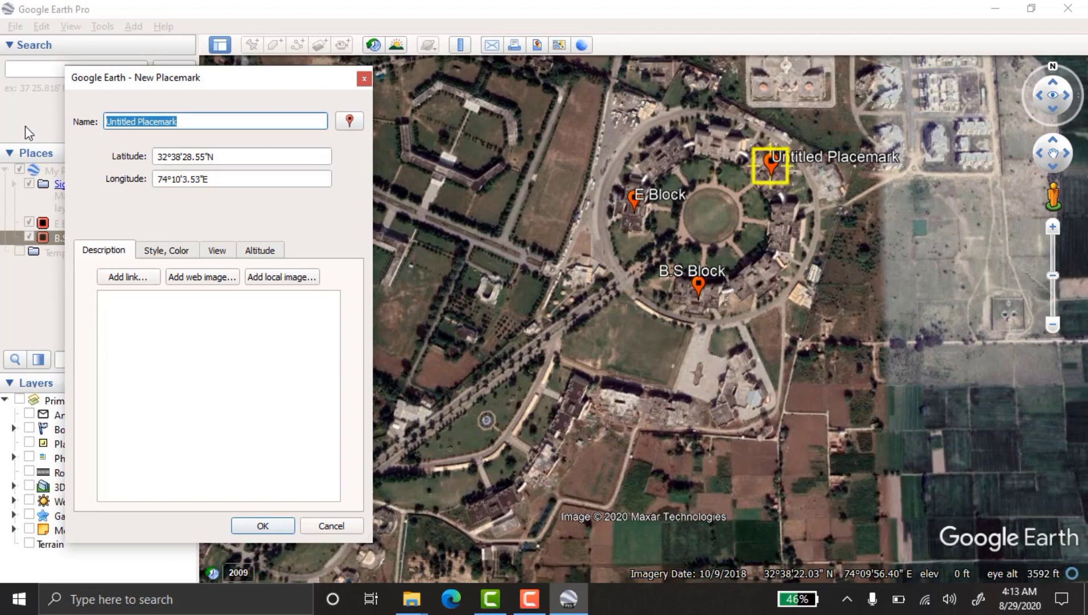
{"action": "type", "text": "A Blcok"}
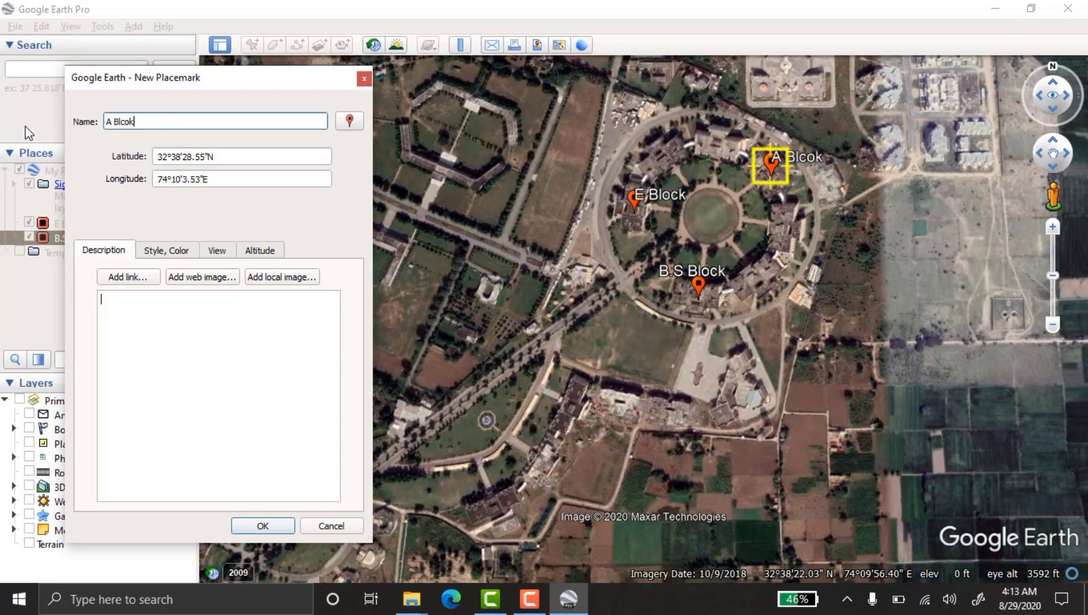
{"action": "left_click", "coordinate": [262, 526]}
Step: Add an 'R Block' placemark on the building south-west of the circle
{"action": "left_click_drag", "start_coordinate": [460, 423], "coordinate": [471, 376]}
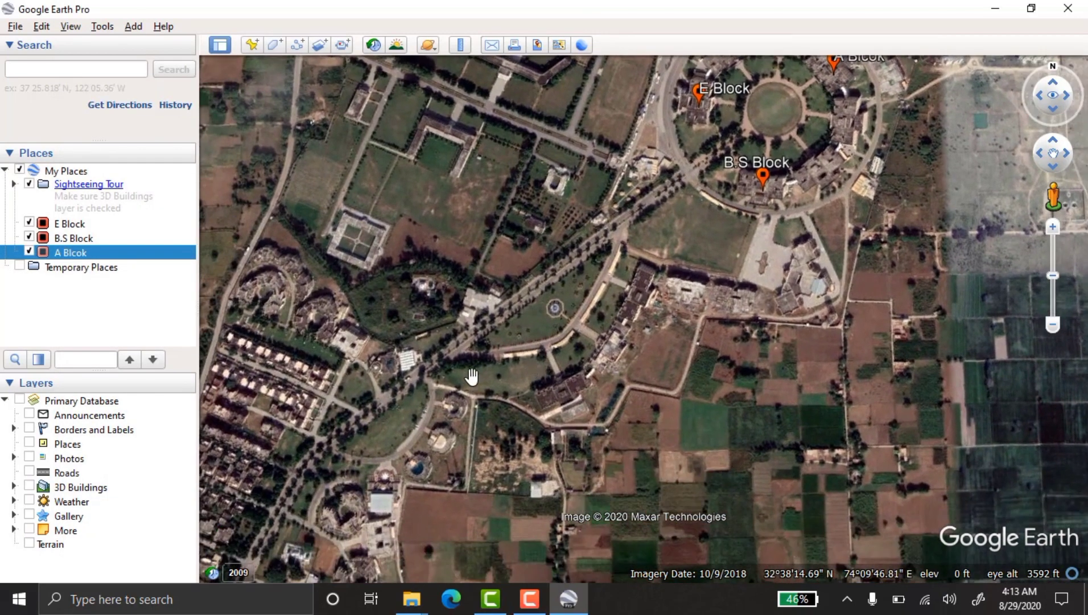
{"action": "left_click", "coordinate": [253, 42]}
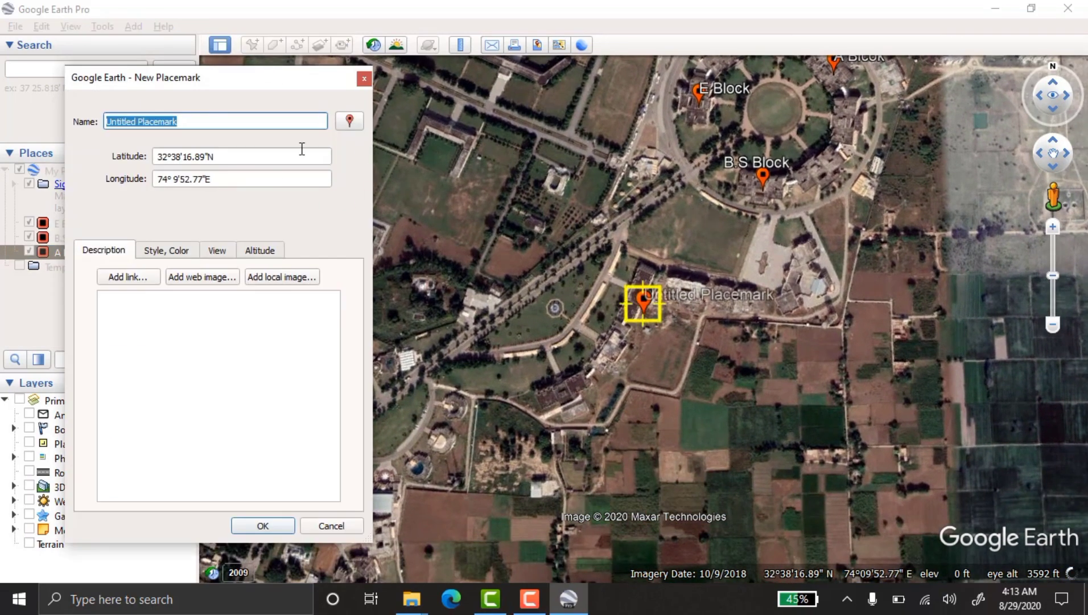
{"action": "mouse_move", "coordinate": [643, 310]}
{"action": "left_mouse_down"}
{"action": "mouse_move", "coordinate": [598, 305]}
{"action": "mouse_move", "coordinate": [496, 324]}
{"action": "mouse_move", "coordinate": [588, 378]}
{"action": "mouse_move", "coordinate": [595, 364]}
{"action": "mouse_move", "coordinate": [578, 389]}
{"action": "mouse_move", "coordinate": [639, 311]}
{"action": "left_mouse_up"}
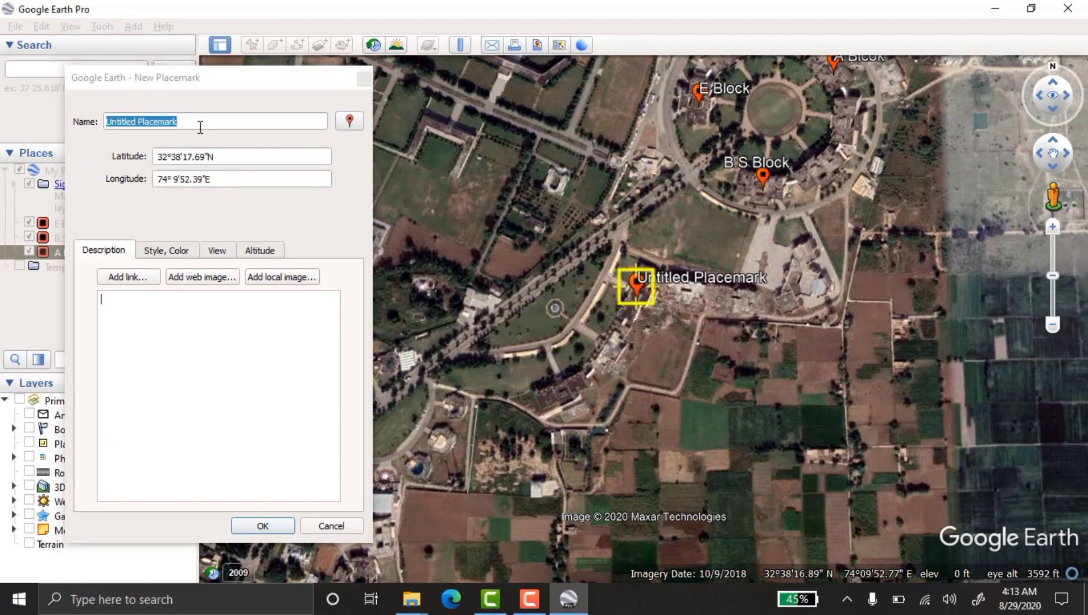
{"action": "type", "text": "R Block"}
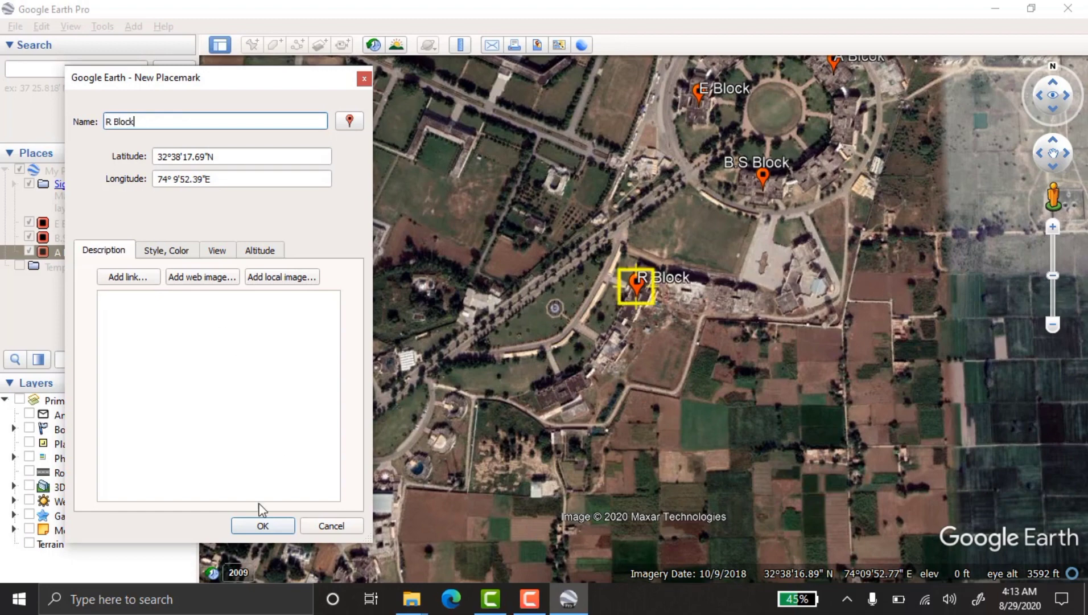
{"action": "left_click", "coordinate": [263, 525]}
{"action": "scroll", "coordinate": [433, 332], "scroll_direction": "down", "scroll_amount": 3}
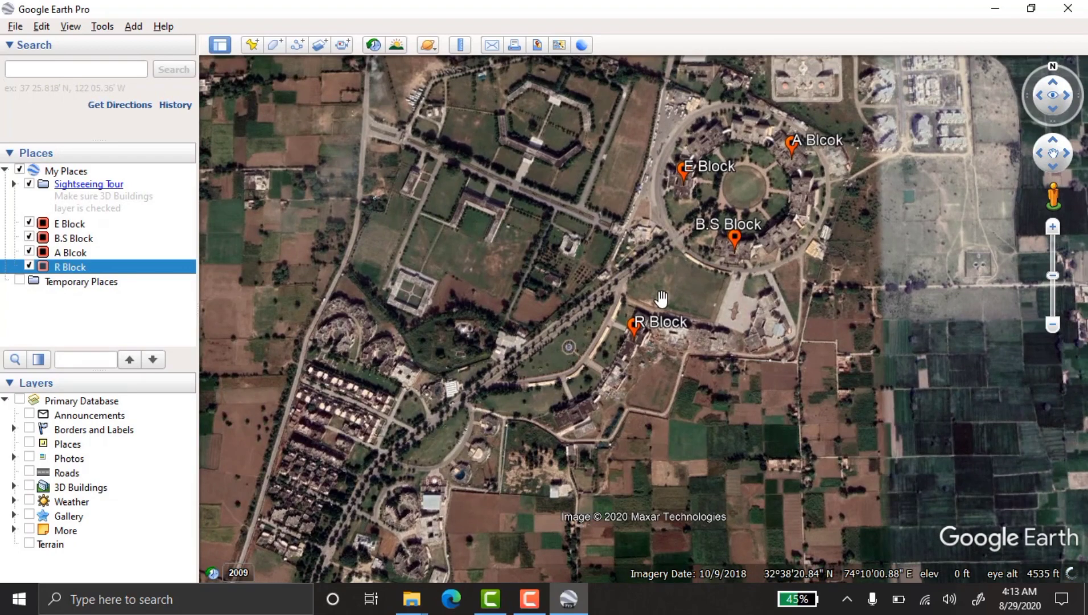
Step: Frame the campus and begin a new path, bringing up the New Path dialog
{"action": "scroll", "coordinate": [559, 273], "scroll_direction": "down", "scroll_amount": 3}
{"action": "left_click_drag", "start_coordinate": [515, 313], "coordinate": [500, 276]}
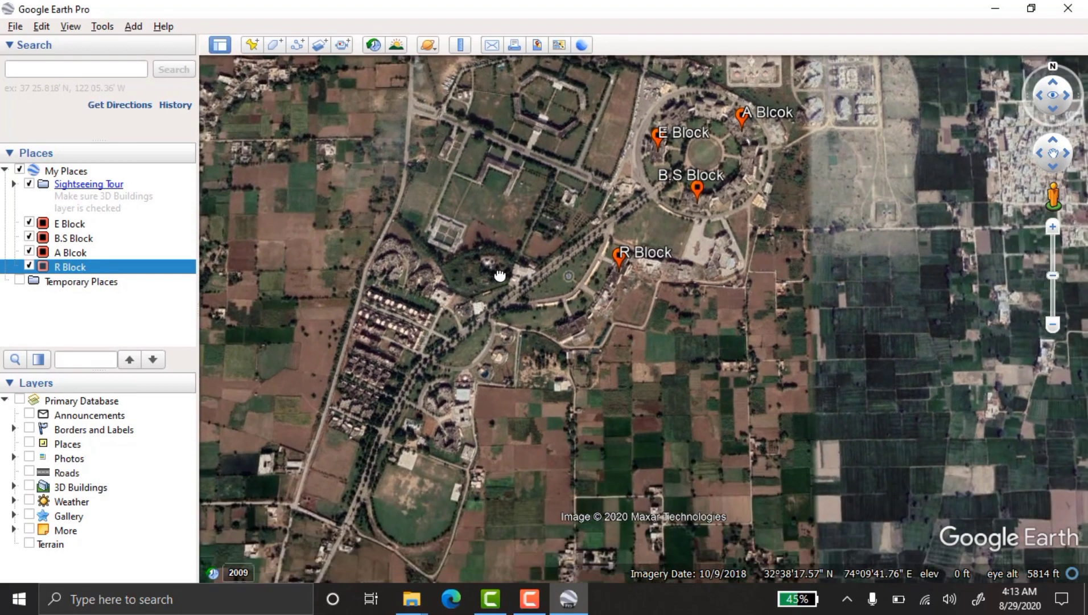
{"action": "scroll", "coordinate": [512, 308], "scroll_direction": "up", "scroll_amount": 3}
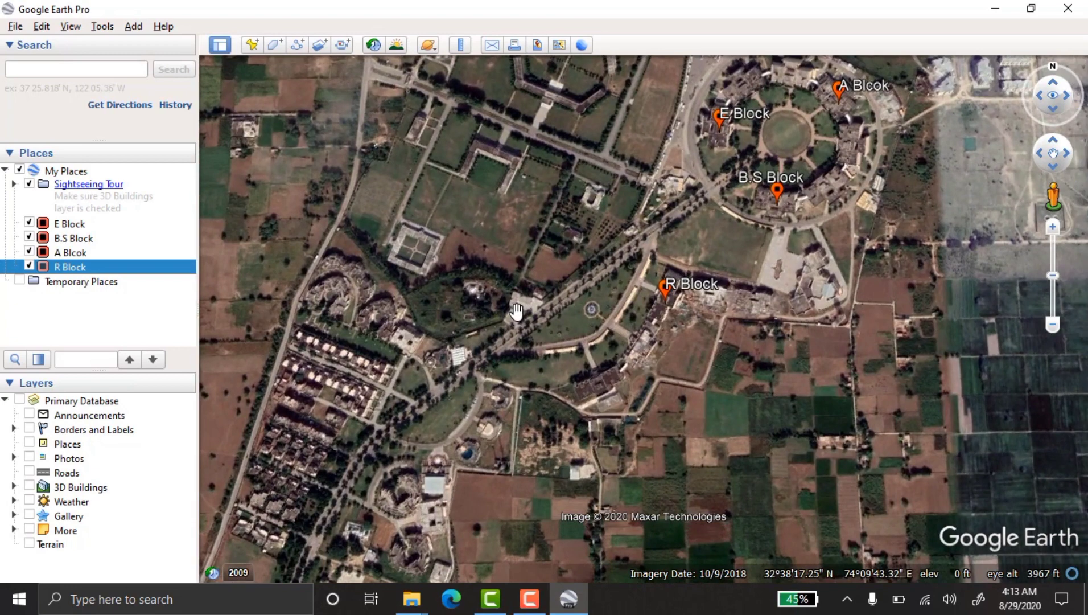
{"action": "left_click", "coordinate": [296, 47]}
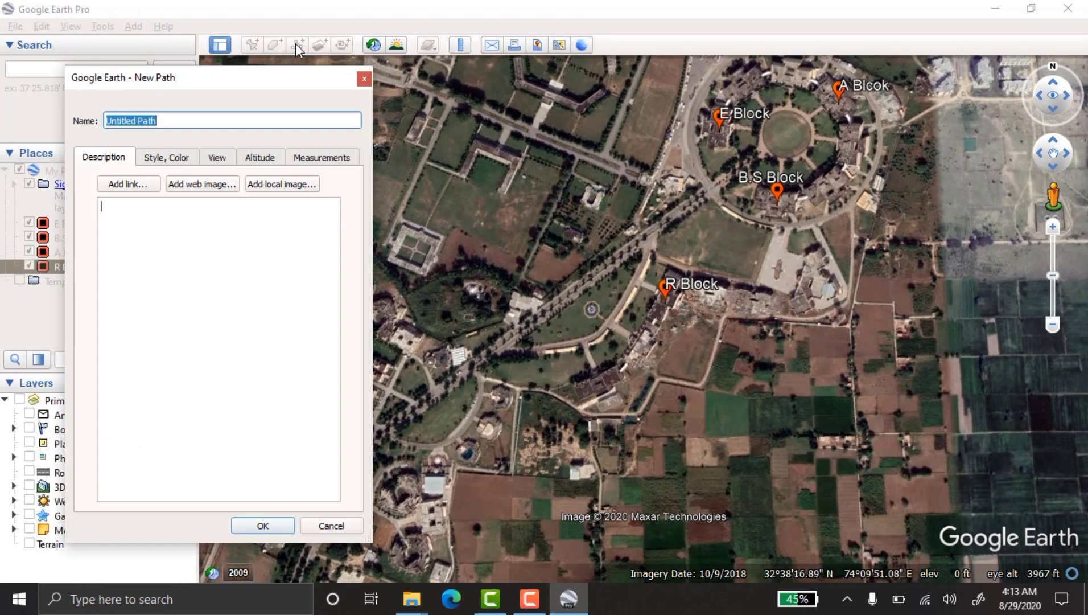
Step: Start the road path at the campus circle and place points down the main road
{"action": "left_click", "coordinate": [755, 154]}
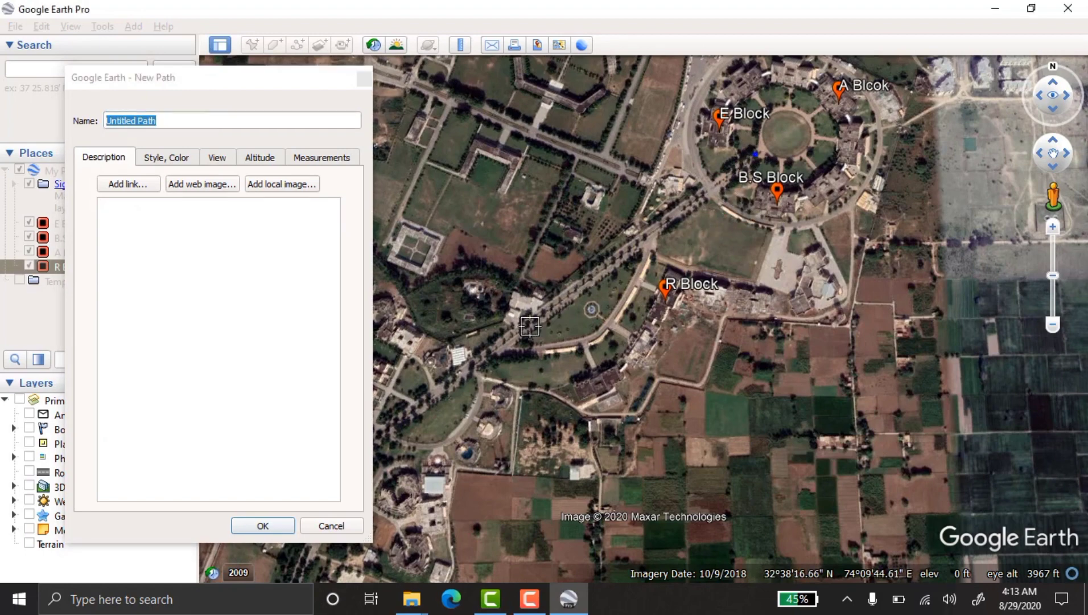
{"action": "left_click", "coordinate": [505, 339]}
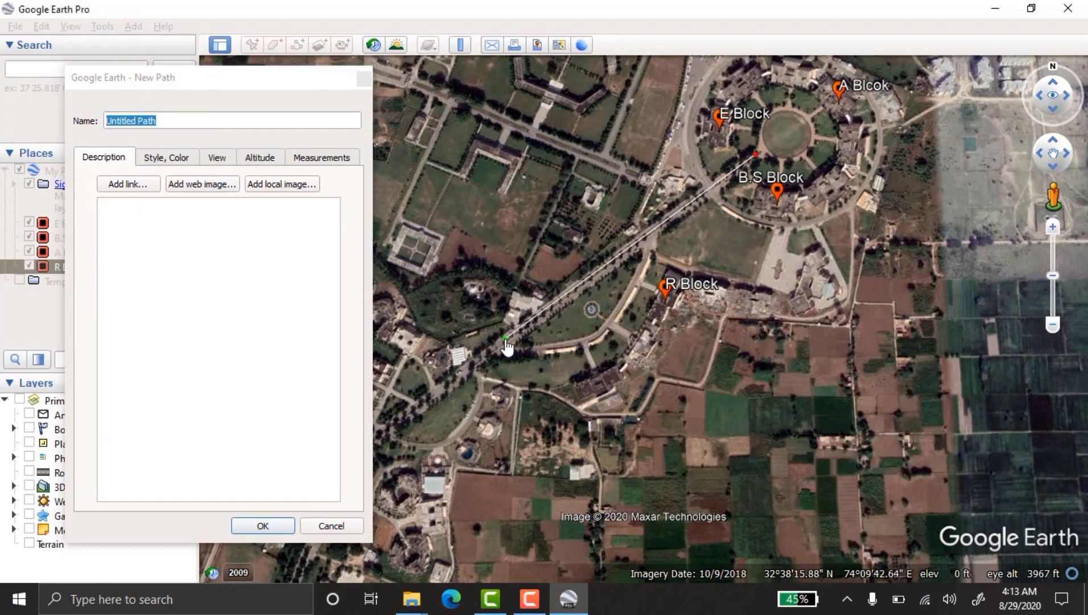
{"action": "left_click_drag", "start_coordinate": [507, 346], "coordinate": [635, 291]}
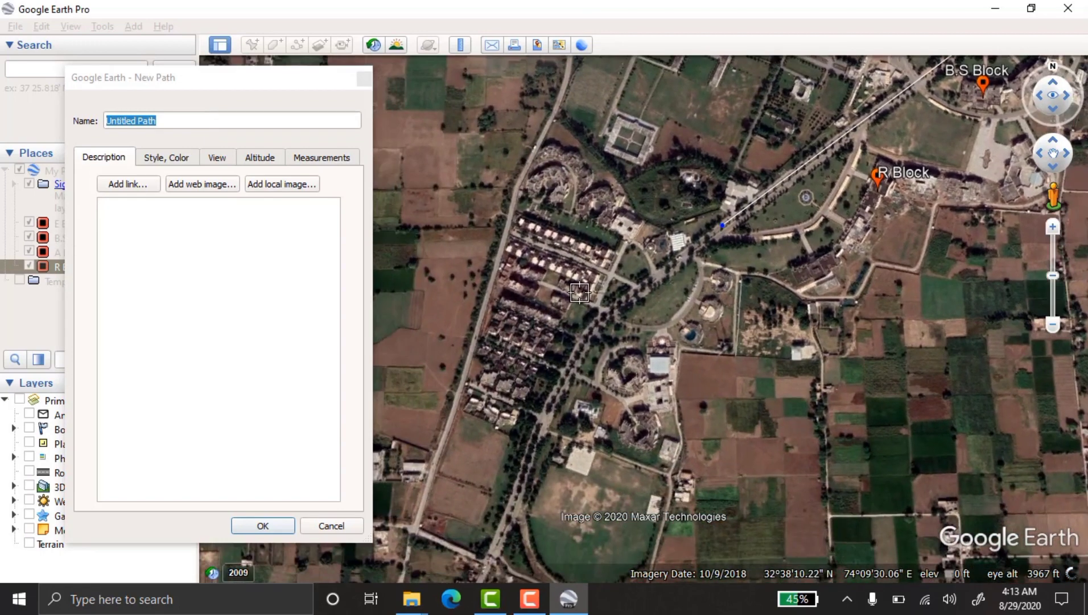
{"action": "left_click", "coordinate": [636, 291]}
{"action": "left_click", "coordinate": [592, 332]}
{"action": "left_click", "coordinate": [568, 370]}
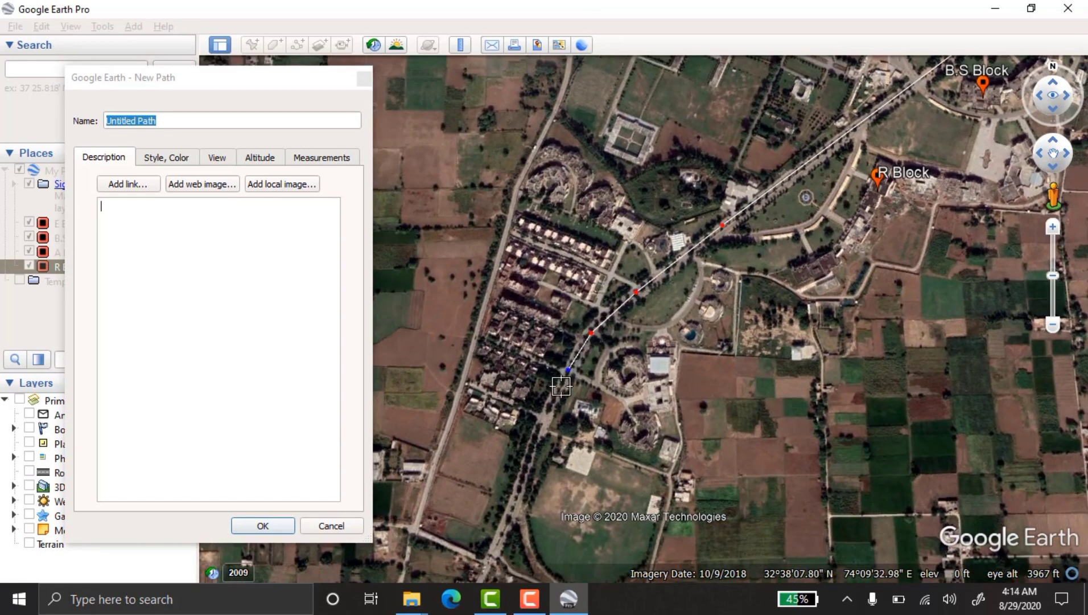
Step: Extend the path south-west to the junction below the sports ground and view its Style, Color settings
{"action": "key", "text": "Down"}
{"action": "key", "text": "Left"}
{"action": "left_click", "coordinate": [590, 340]}
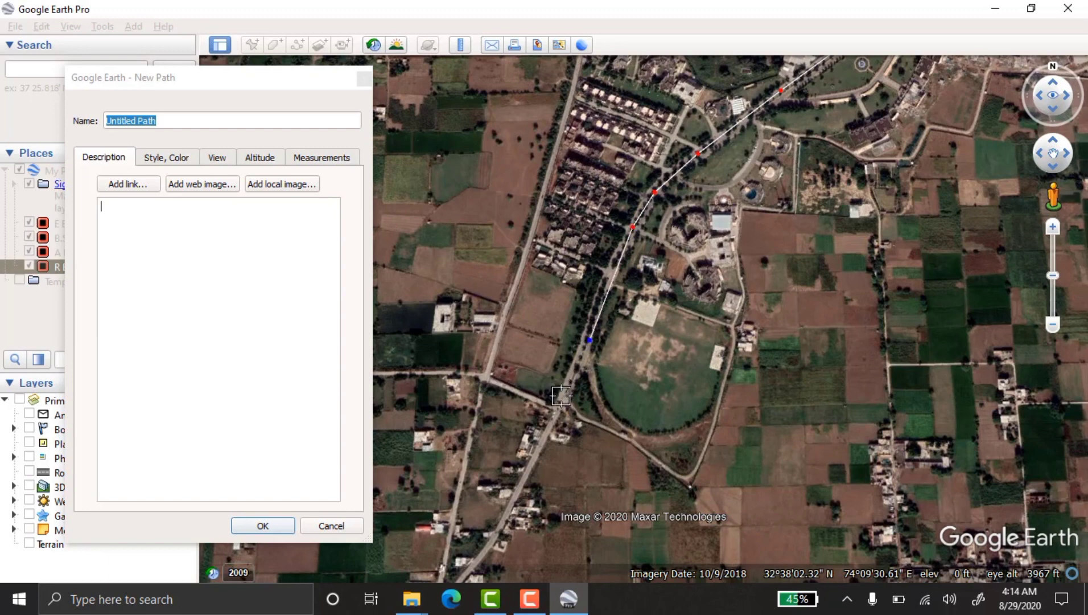
{"action": "left_click", "coordinate": [557, 405]}
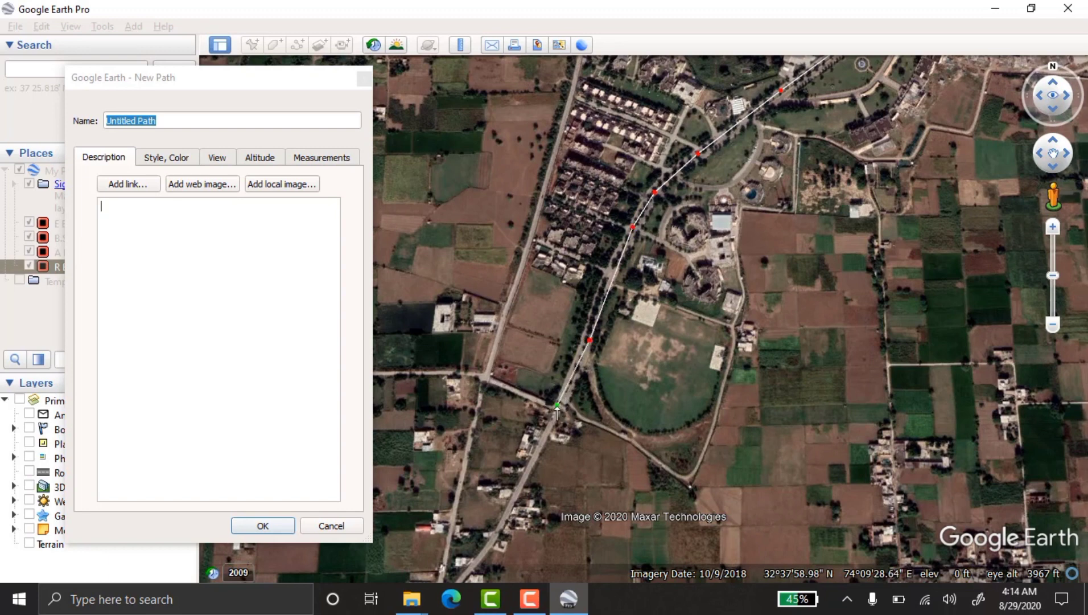
{"action": "left_click", "coordinate": [165, 157]}
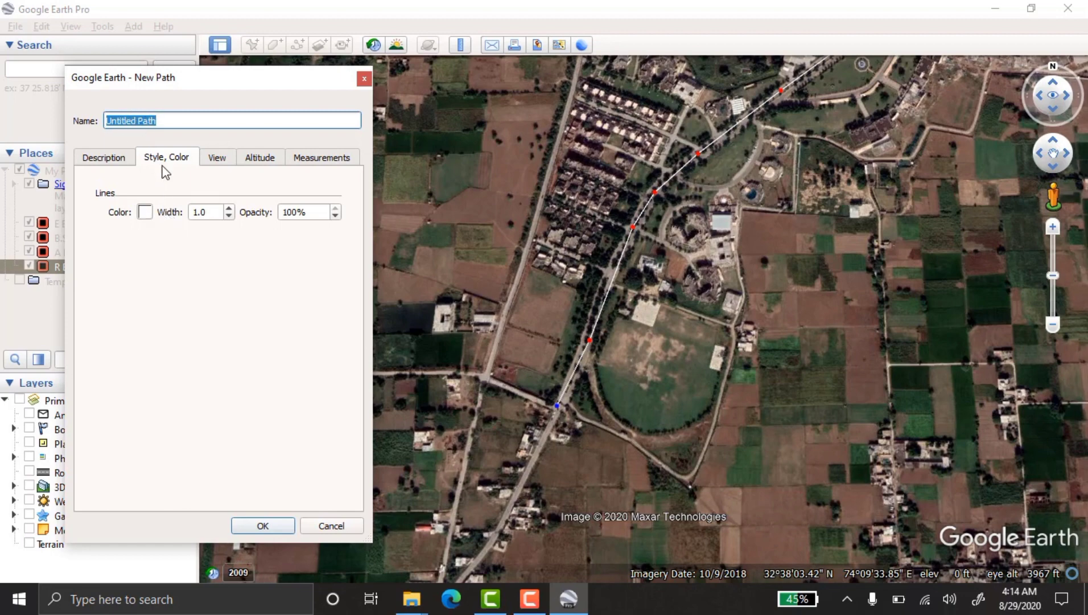
Step: Make the road path a red line of width 2 and save it as Untitled Path
{"action": "double_click", "coordinate": [214, 217]}
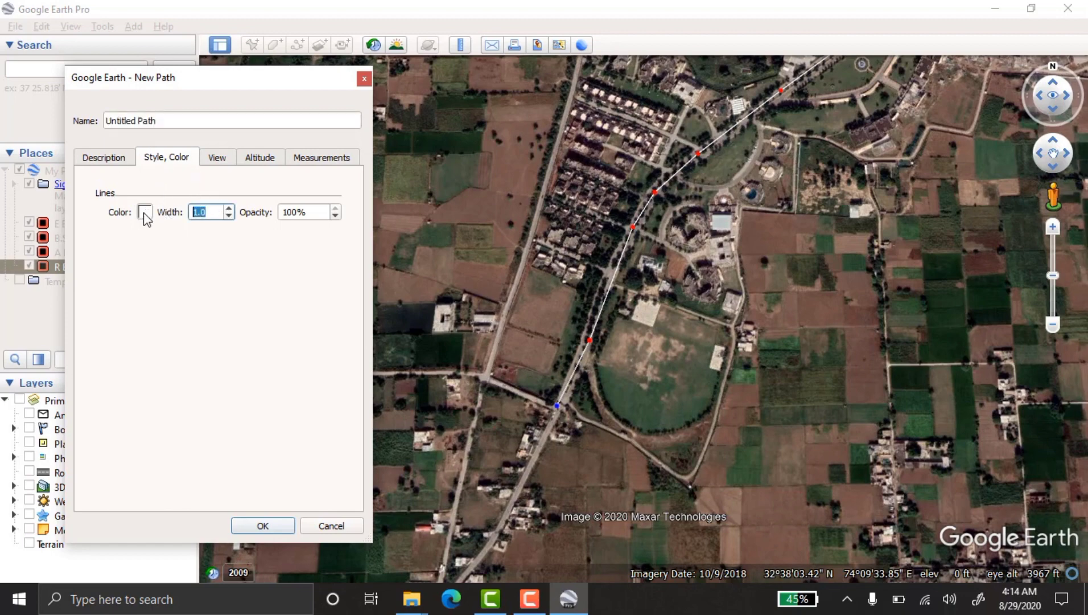
{"action": "type", "text": "2"}
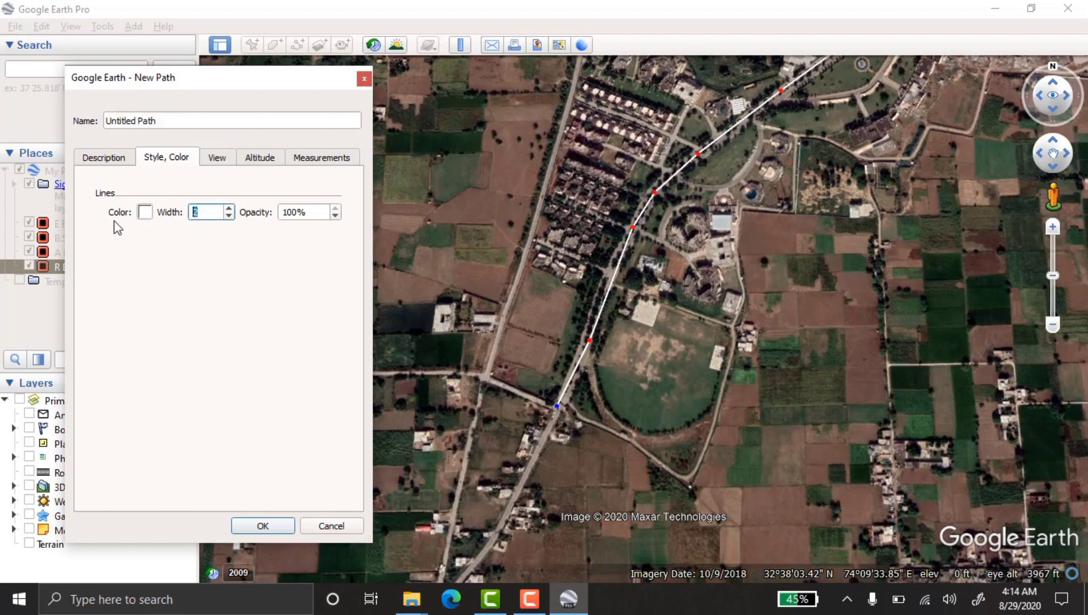
{"action": "type", "text": "3"}
{"action": "left_click", "coordinate": [145, 213]}
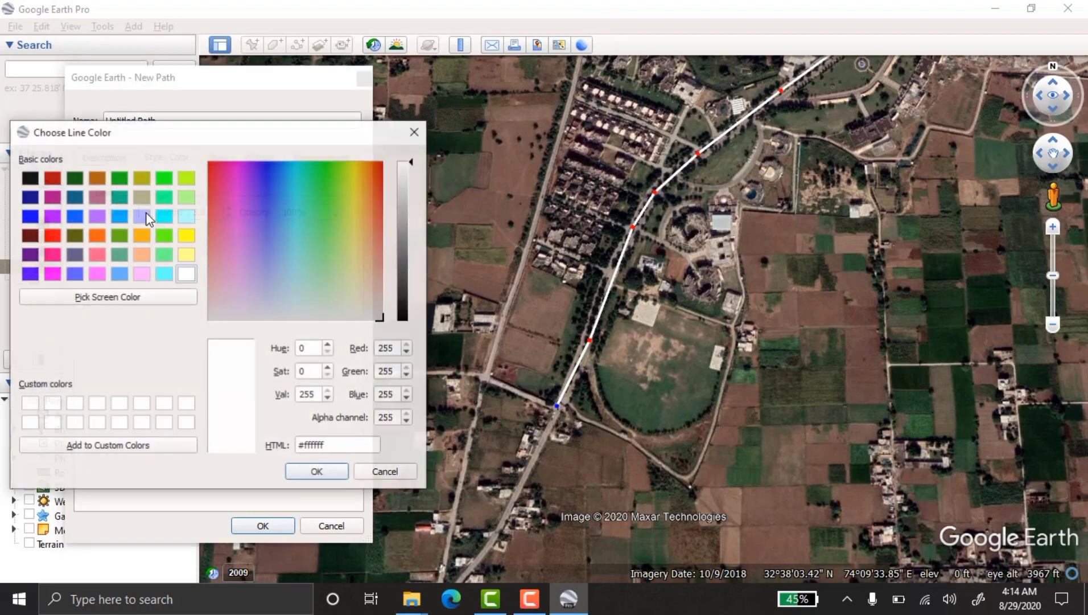
{"action": "left_click", "coordinate": [54, 234]}
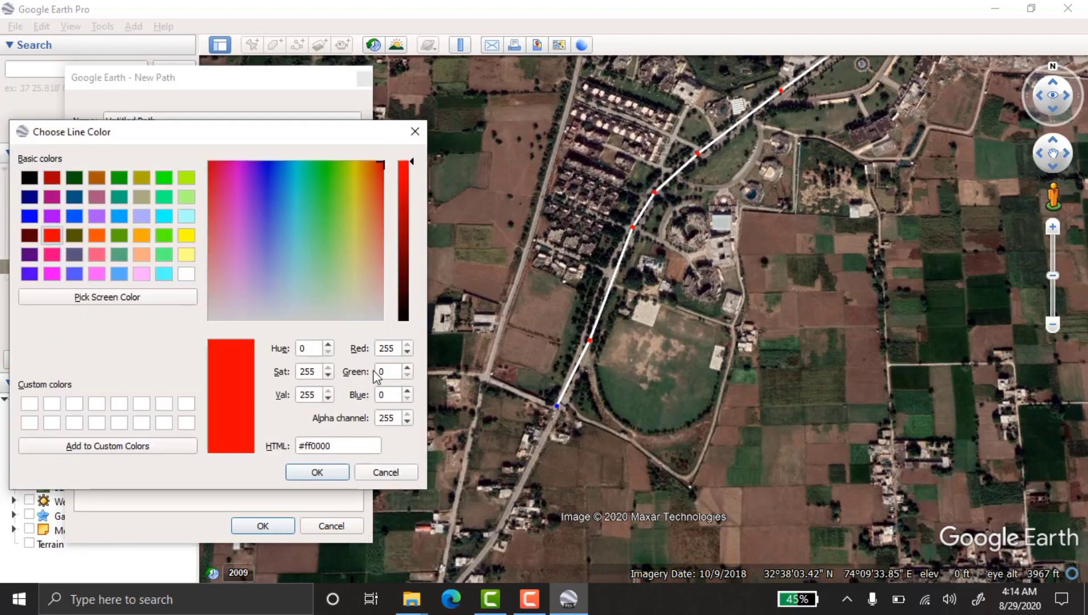
{"action": "left_click", "coordinate": [343, 472]}
{"action": "left_click", "coordinate": [279, 524]}
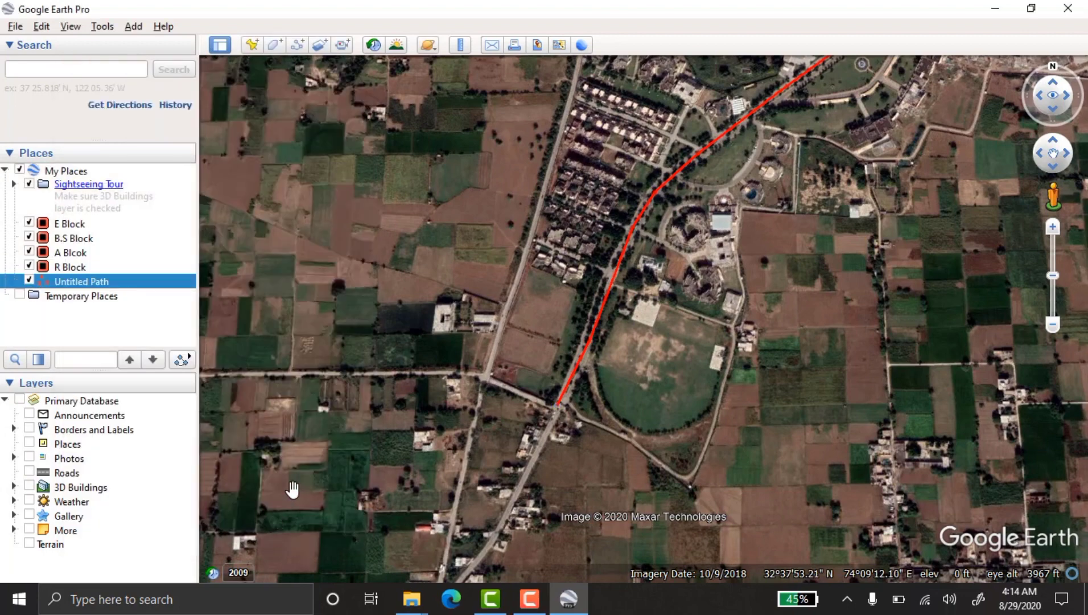
{"action": "left_click_drag", "start_coordinate": [760, 172], "coordinate": [522, 296]}
{"action": "scroll", "coordinate": [583, 194], "scroll_direction": "down", "scroll_amount": 3}
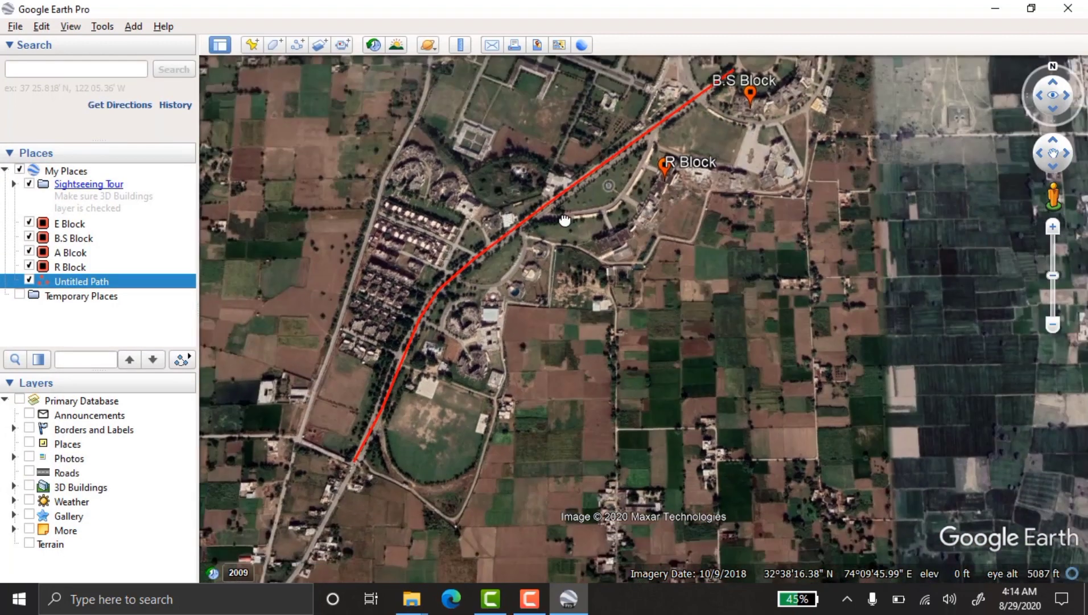
Step: Pan and zoom to the campus circle with the E, A, B.S and R Block placemarks
{"action": "left_click_drag", "start_coordinate": [563, 221], "coordinate": [517, 253]}
{"action": "scroll", "coordinate": [508, 229], "scroll_direction": "up", "scroll_amount": 2}
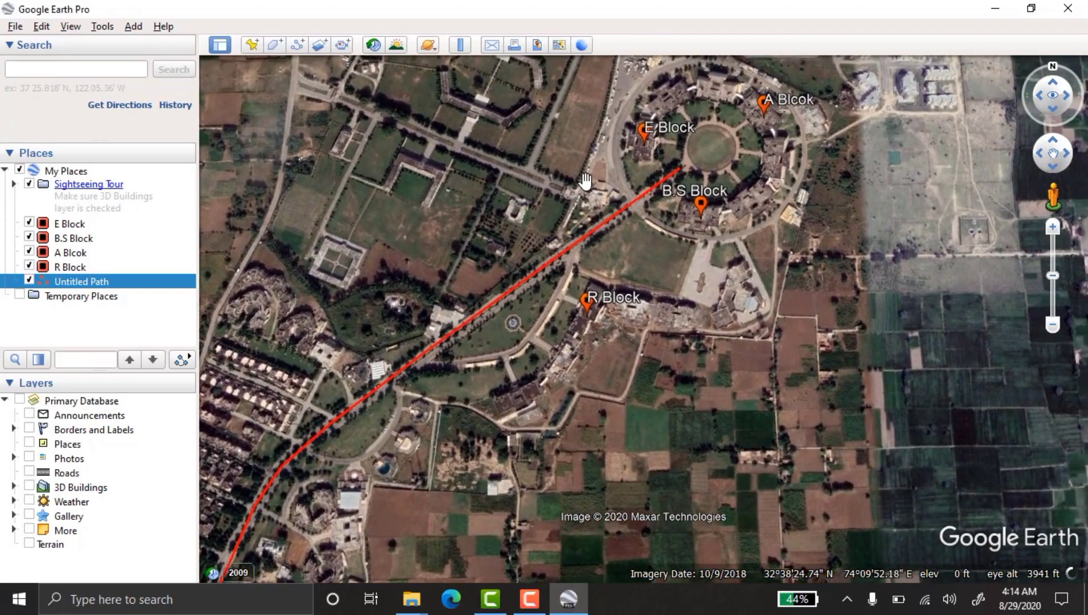
{"action": "scroll", "coordinate": [544, 197], "scroll_direction": "up", "scroll_amount": 2}
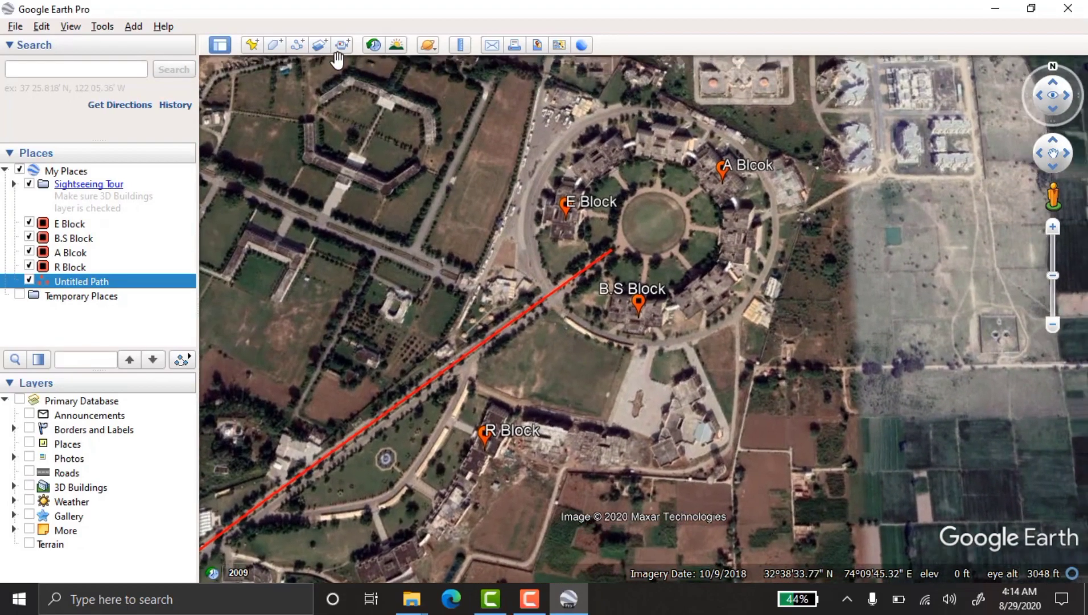
Step: Draw a second path looping the ring road around E, A and B.S Blocks and save it
{"action": "left_click", "coordinate": [300, 49]}
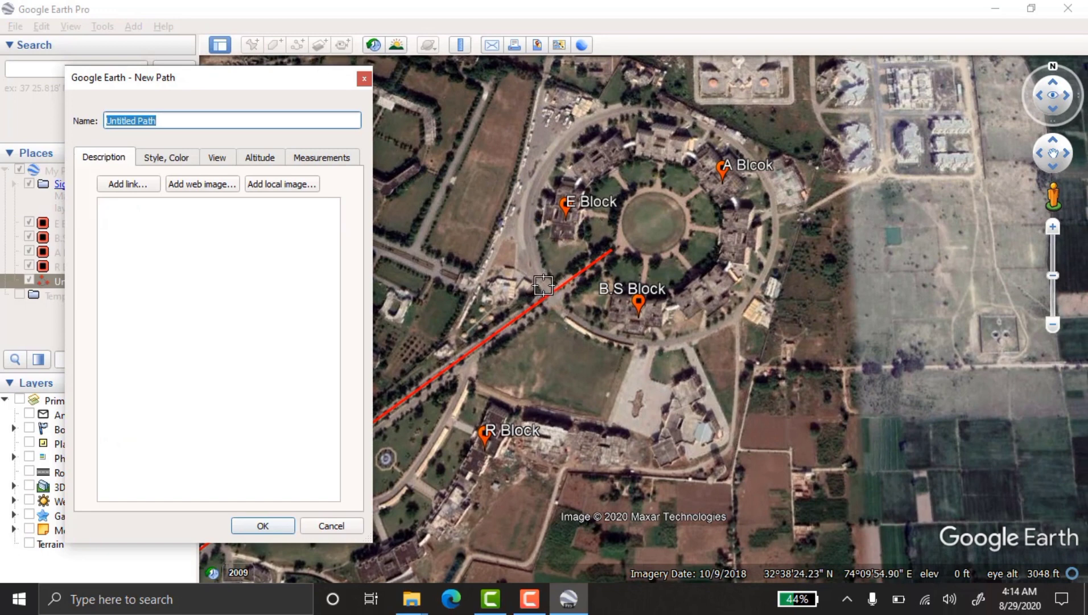
{"action": "mouse_move", "coordinate": [544, 284]}
{"action": "left_mouse_down"}
{"action": "mouse_move", "coordinate": [528, 248]}
{"action": "mouse_move", "coordinate": [551, 166]}
{"action": "left_mouse_up"}
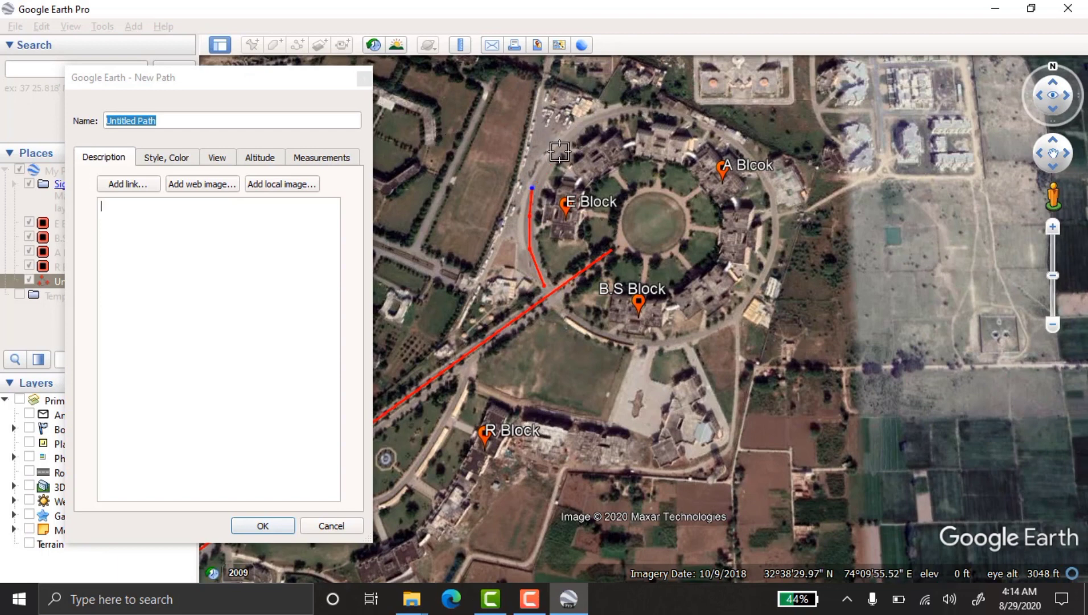
{"action": "mouse_move", "coordinate": [532, 187]}
{"action": "left_mouse_down"}
{"action": "mouse_move", "coordinate": [577, 130]}
{"action": "mouse_move", "coordinate": [618, 112]}
{"action": "left_mouse_up"}
{"action": "mouse_move", "coordinate": [641, 106]}
{"action": "left_mouse_down"}
{"action": "mouse_move", "coordinate": [713, 132]}
{"action": "mouse_move", "coordinate": [764, 194]}
{"action": "mouse_move", "coordinate": [764, 263]}
{"action": "mouse_move", "coordinate": [749, 302]}
{"action": "mouse_move", "coordinate": [681, 341]}
{"action": "mouse_move", "coordinate": [628, 345]}
{"action": "mouse_move", "coordinate": [592, 332]}
{"action": "mouse_move", "coordinate": [548, 290]}
{"action": "left_mouse_up"}
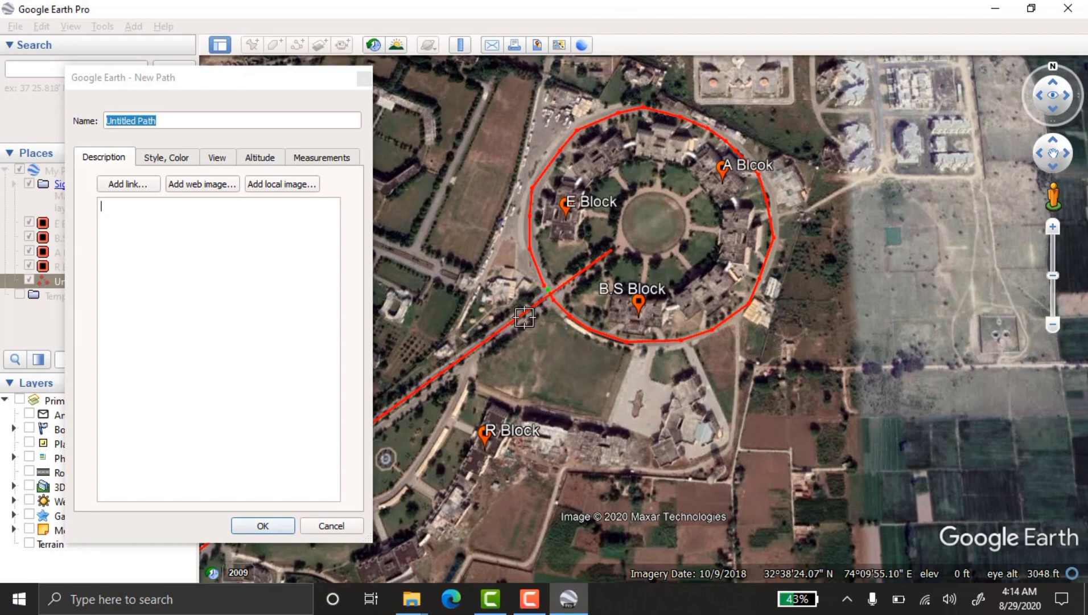
{"action": "left_click", "coordinate": [285, 521]}
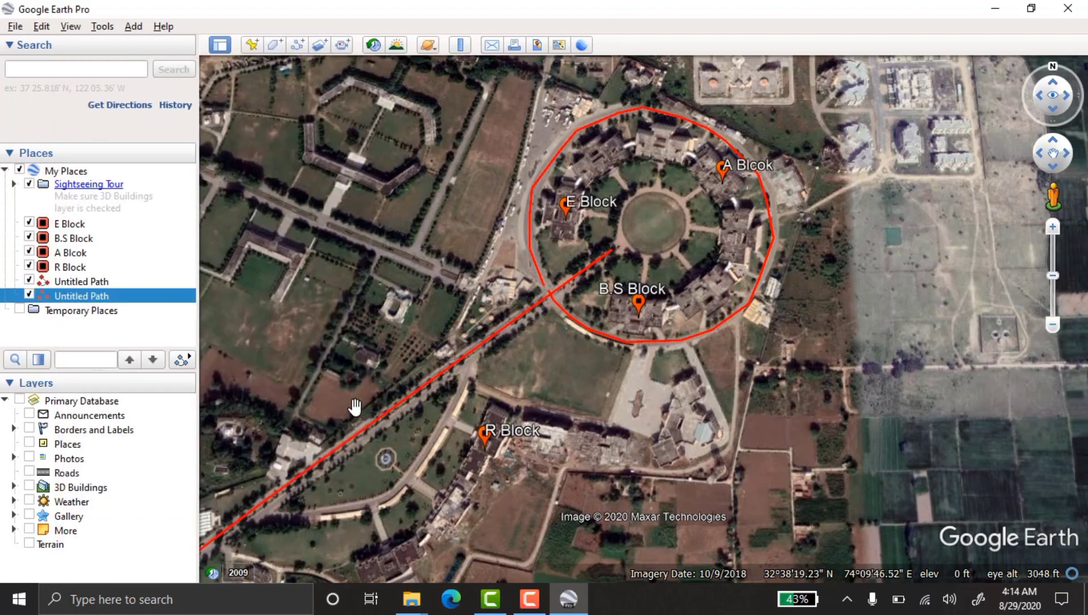
Step: Zoom out and pan to frame the whole campus with both red paths and placemarks
{"action": "scroll", "coordinate": [341, 291], "scroll_direction": "down", "scroll_amount": 3}
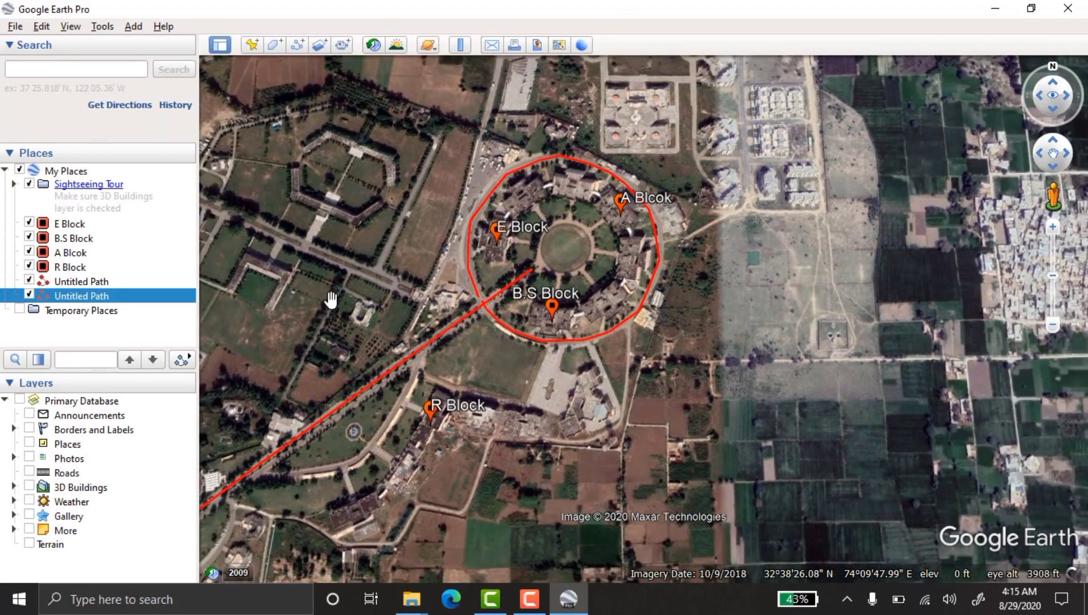
{"action": "left_click_drag", "start_coordinate": [333, 301], "coordinate": [420, 269]}
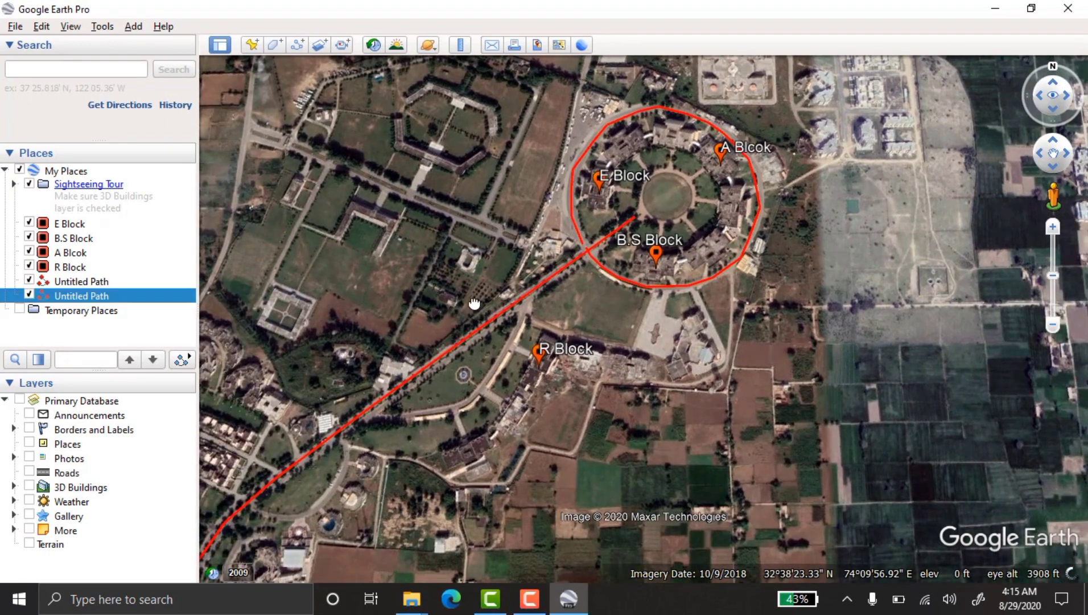
{"action": "left_click_drag", "start_coordinate": [474, 303], "coordinate": [504, 289]}
{"action": "left_click_drag", "start_coordinate": [424, 277], "coordinate": [478, 286]}
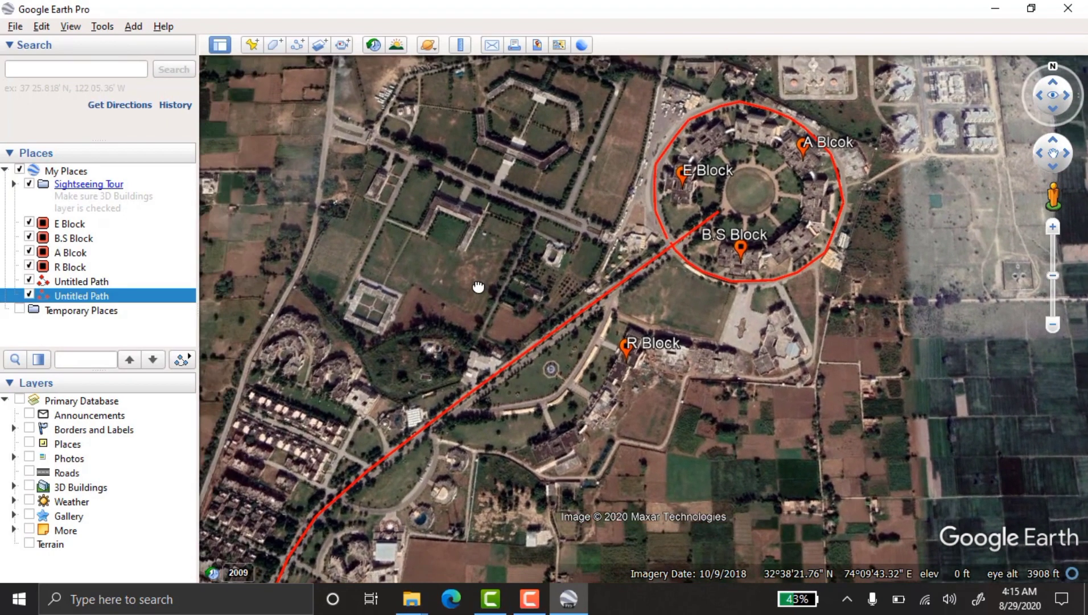
{"action": "scroll", "coordinate": [478, 284], "scroll_direction": "down", "scroll_amount": 3}
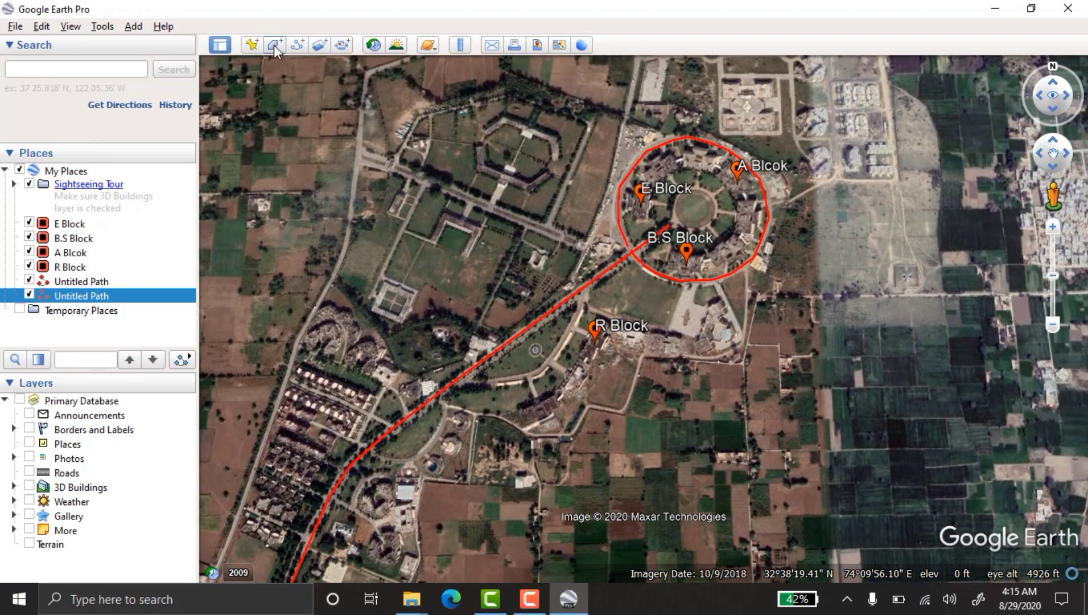
Step: Start a polygon and outline the campus's northern edge from north-east of the circle to the north-west corner
{"action": "left_click", "coordinate": [275, 46]}
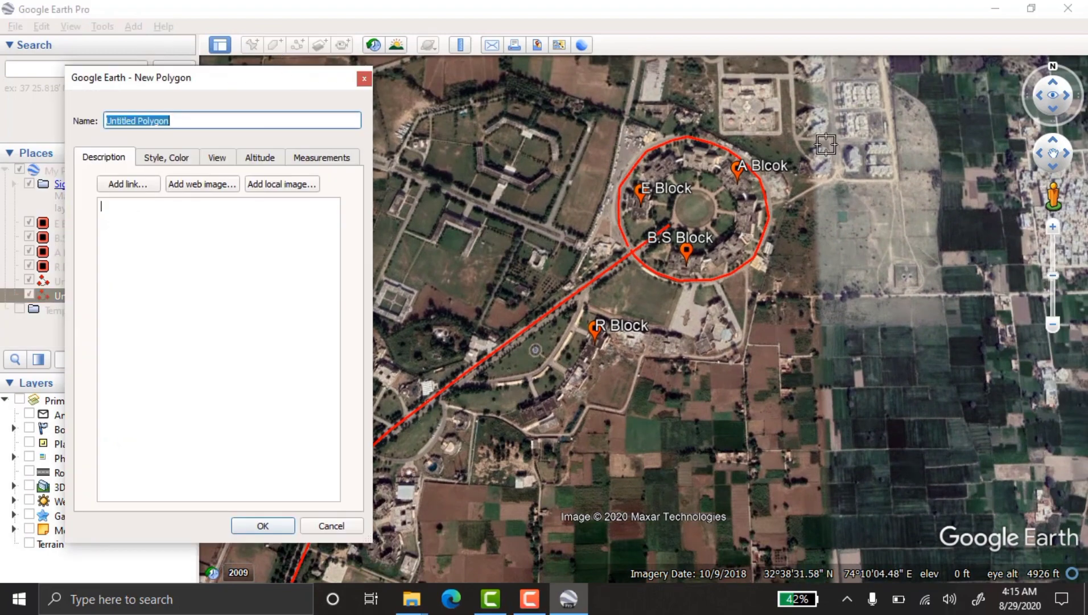
{"action": "left_click", "coordinate": [799, 172]}
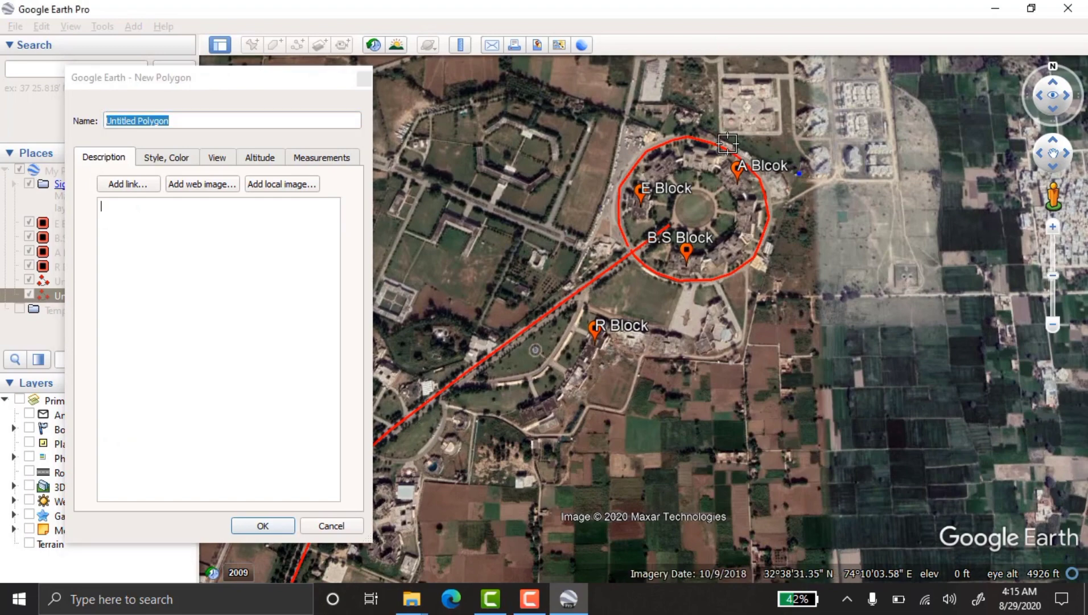
{"action": "left_click", "coordinate": [682, 125]}
{"action": "left_click", "coordinate": [620, 115]}
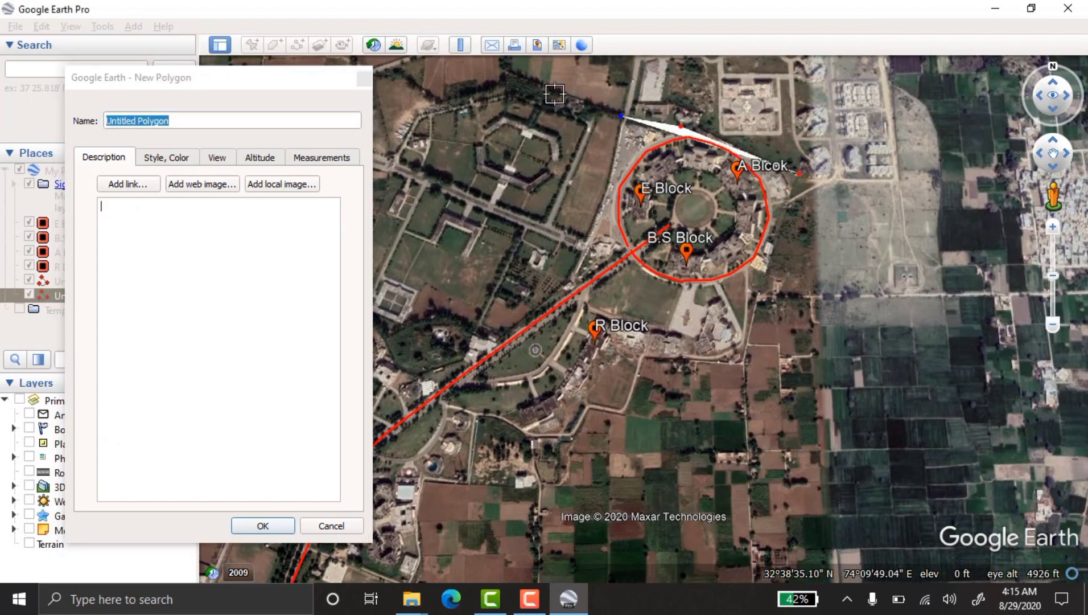
{"action": "key", "text": "Left"}
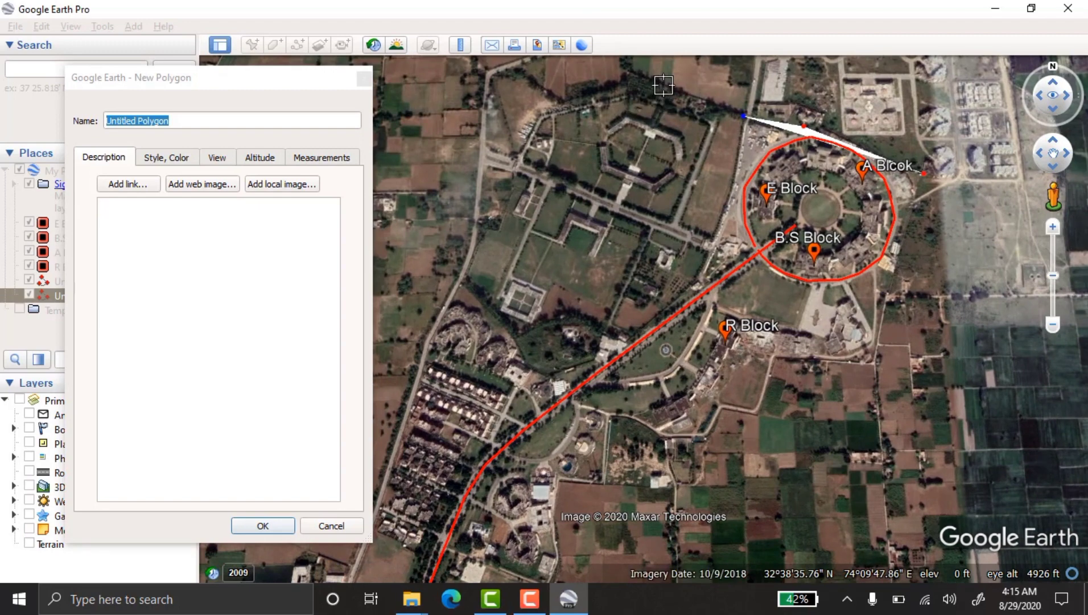
{"action": "key", "text": "Up"}
{"action": "left_click", "coordinate": [649, 120]}
{"action": "left_click", "coordinate": [601, 137]}
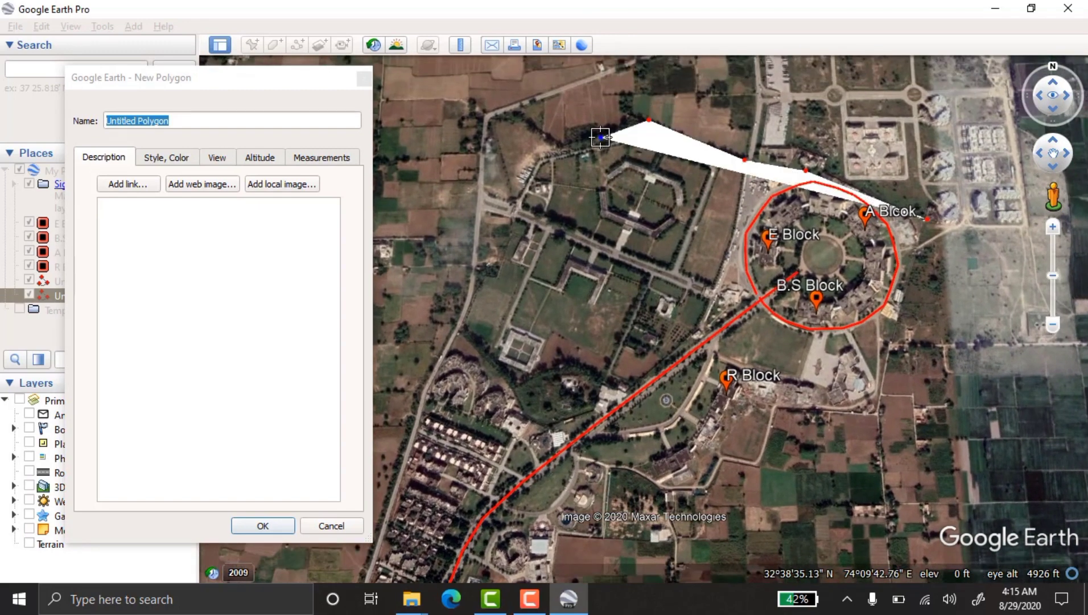
{"action": "left_click", "coordinate": [567, 145]}
{"action": "left_click", "coordinate": [529, 126]}
{"action": "left_click", "coordinate": [516, 121]}
{"action": "left_click", "coordinate": [497, 118]}
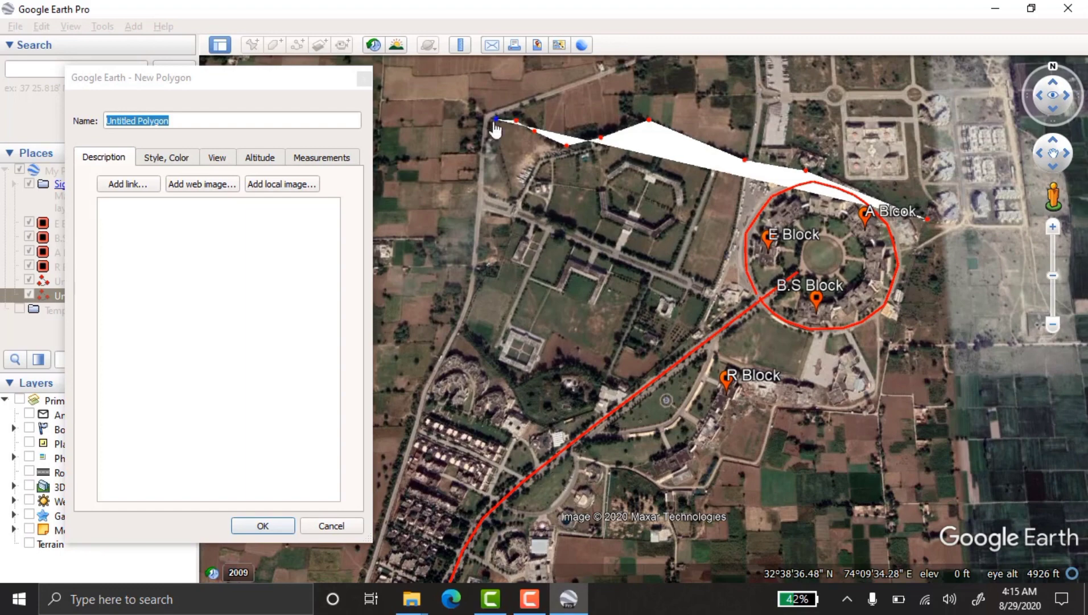
Step: Continue the boundary down the western side to the southern road junction and along the southern edge
{"action": "left_click", "coordinate": [481, 186]}
{"action": "left_click", "coordinate": [480, 256]}
{"action": "left_click", "coordinate": [462, 321]}
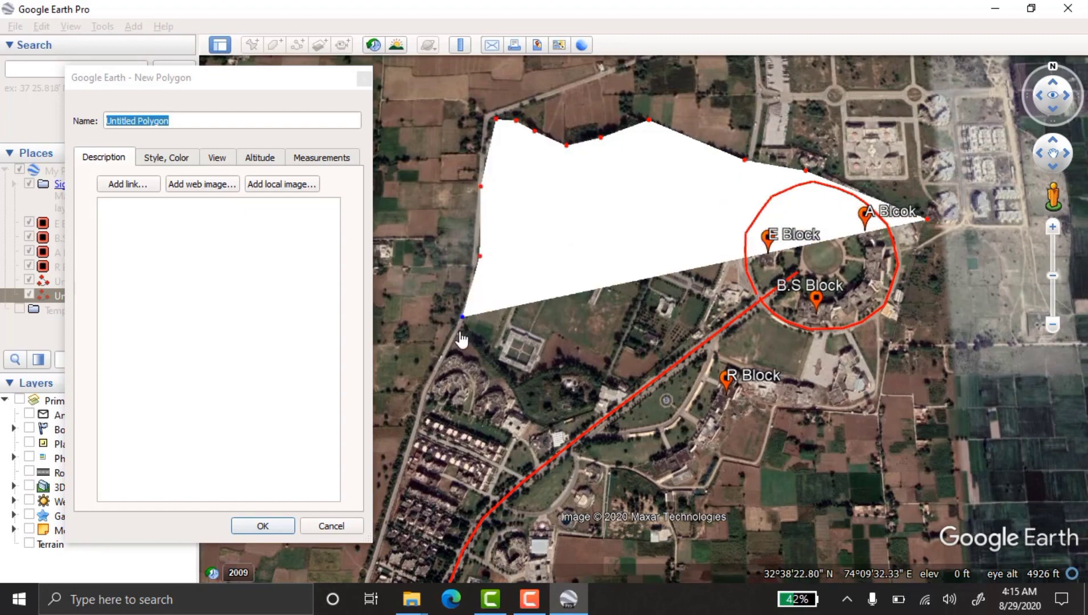
{"action": "left_click", "coordinate": [437, 383]}
{"action": "key", "text": "Down"}
{"action": "key", "text": "Left"}
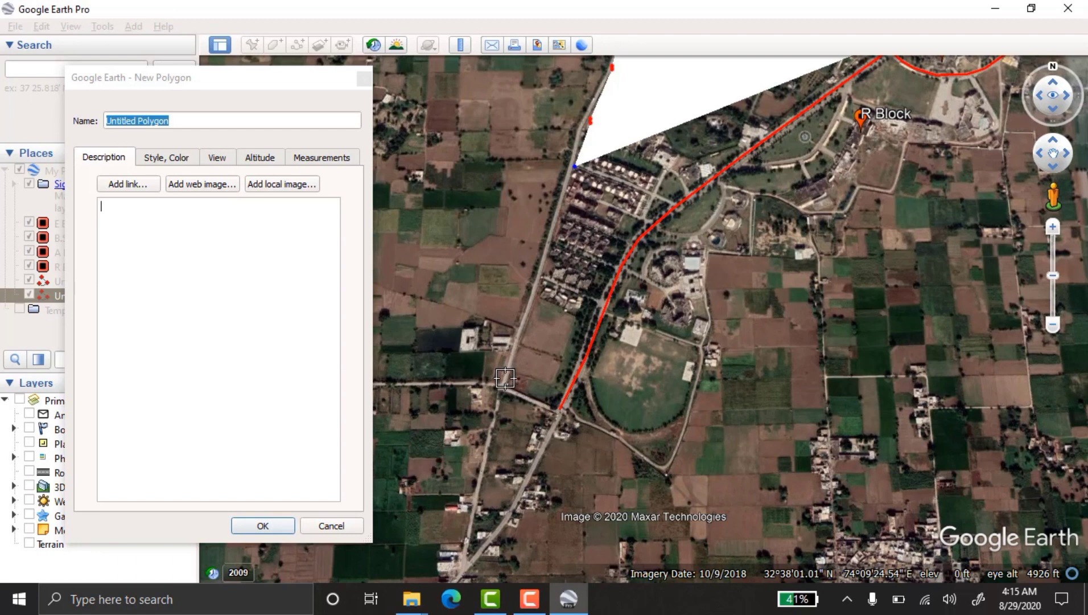
{"action": "left_click", "coordinate": [506, 380]}
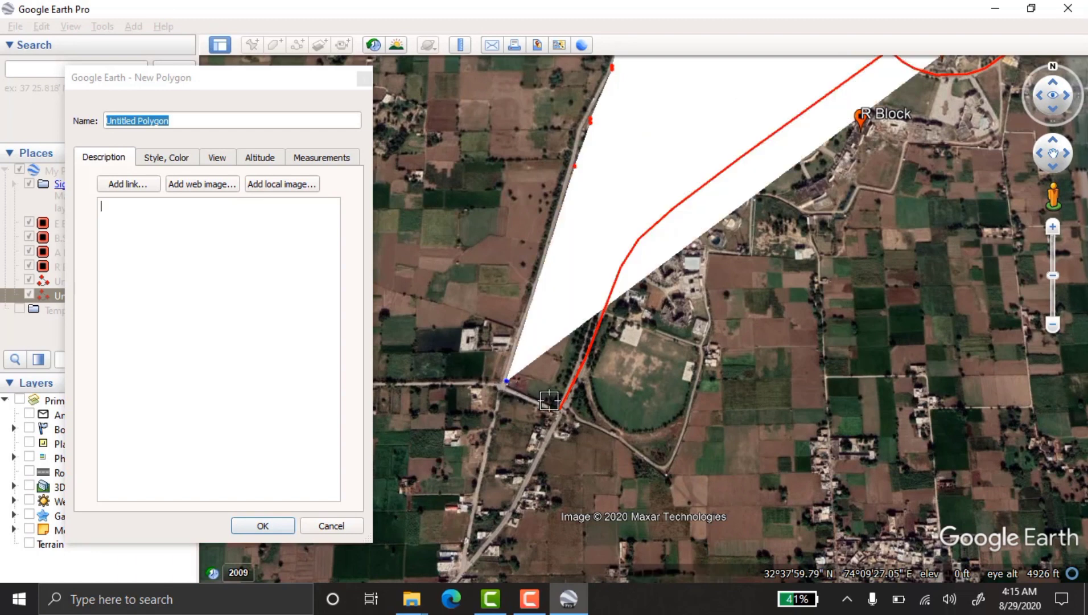
{"action": "left_click", "coordinate": [563, 409]}
{"action": "left_click", "coordinate": [592, 420]}
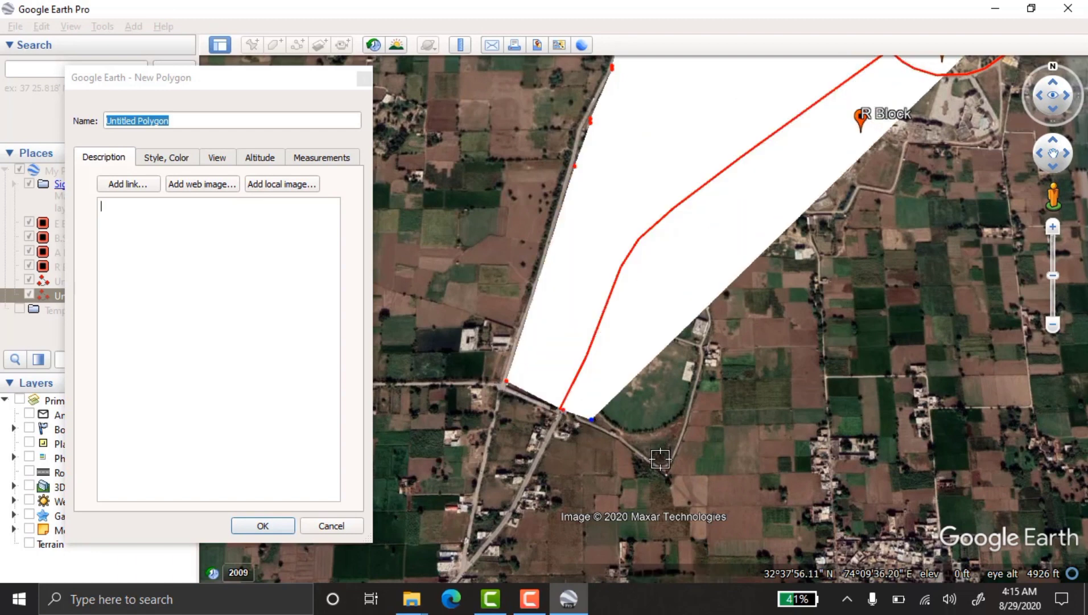
{"action": "left_click", "coordinate": [664, 467]}
{"action": "left_click", "coordinate": [669, 466]}
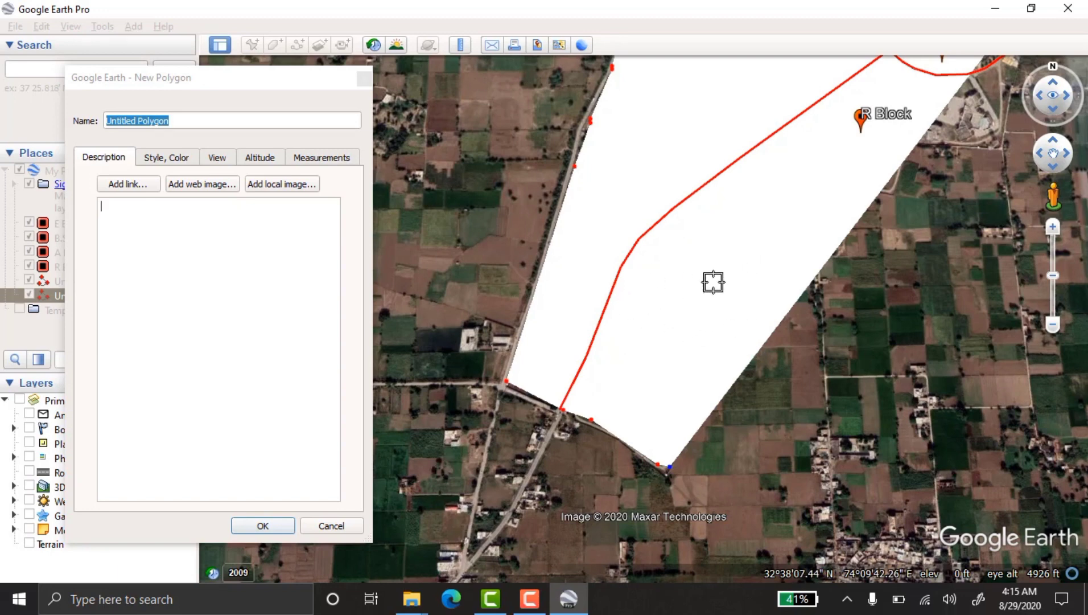
Step: Style the polygon as an unfilled outline with white area and line colours, width 3, and save it
{"action": "left_click", "coordinate": [164, 159]}
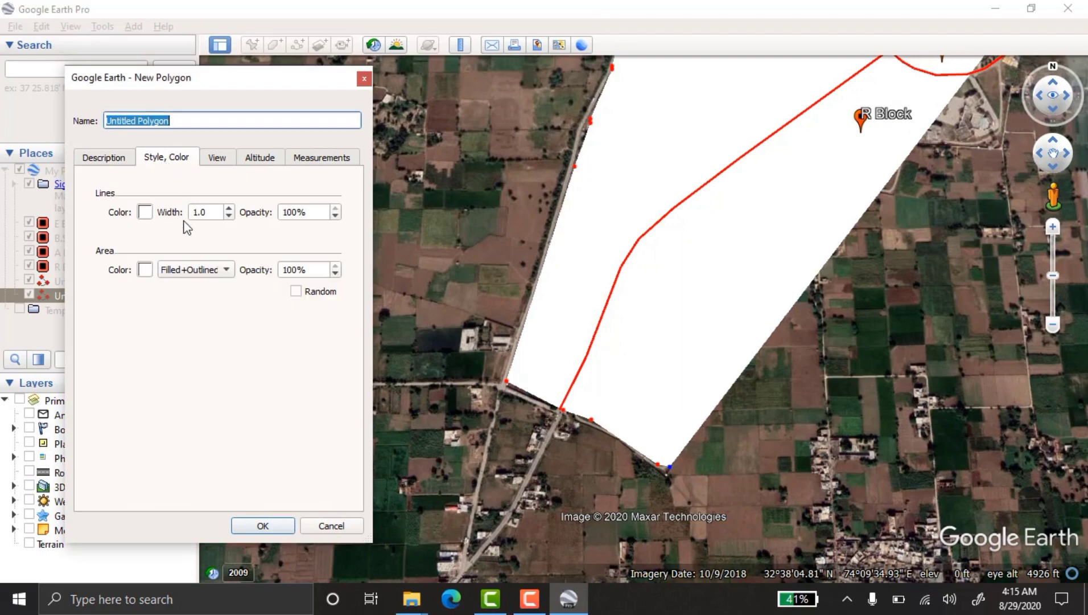
{"action": "left_click", "coordinate": [186, 269]}
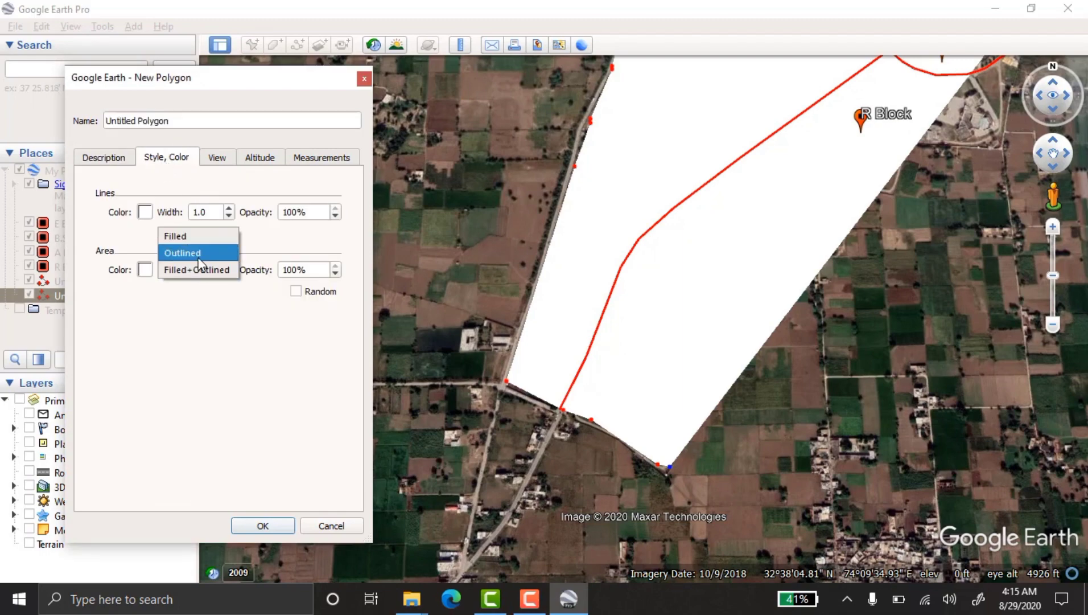
{"action": "left_click", "coordinate": [193, 252]}
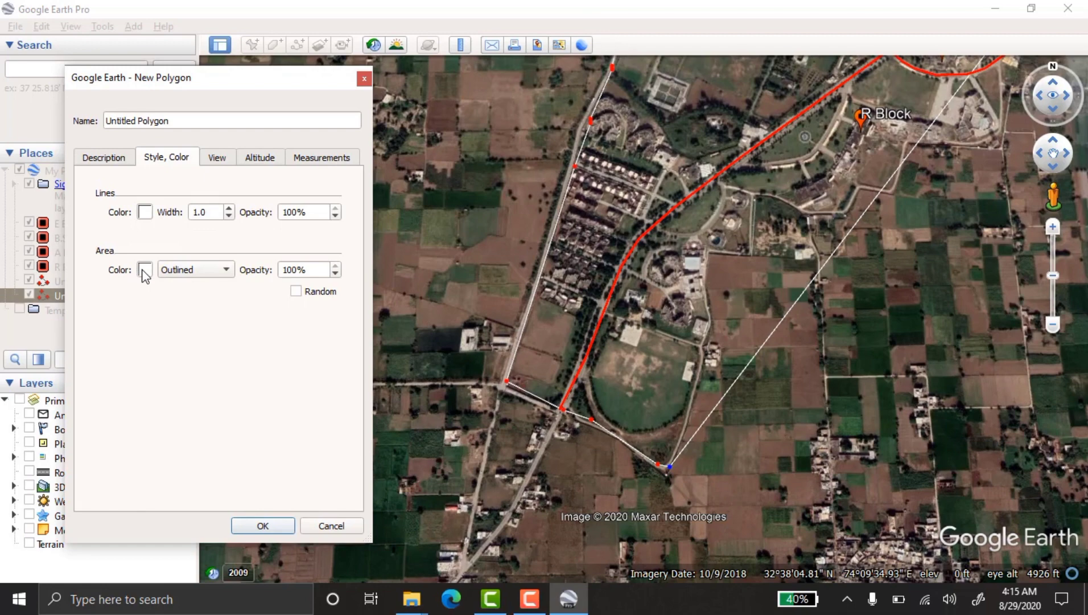
{"action": "left_click", "coordinate": [145, 270]}
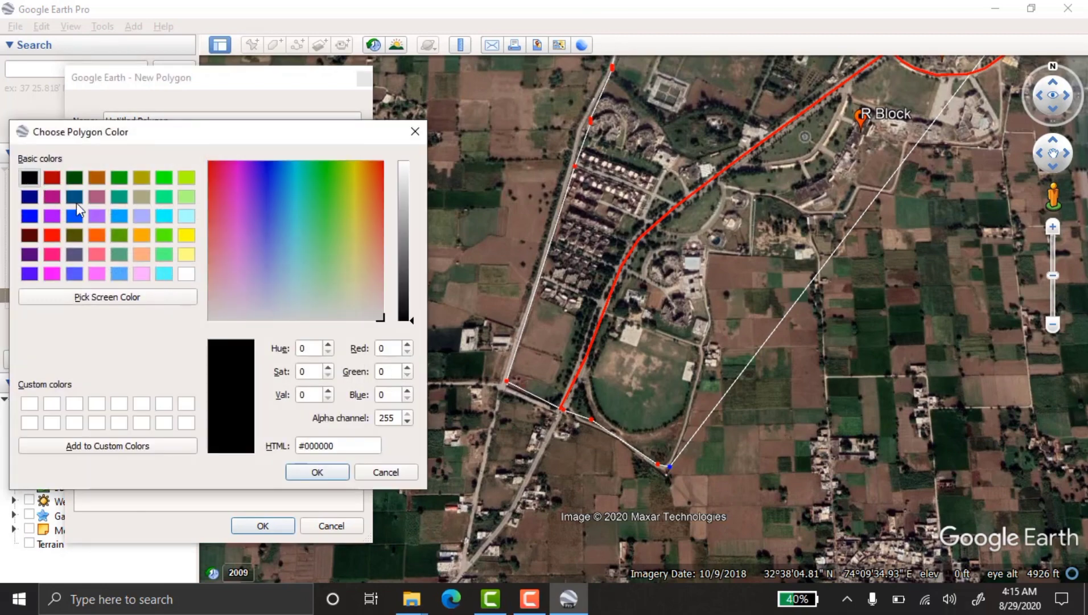
{"action": "left_click", "coordinate": [186, 274]}
{"action": "left_click", "coordinate": [316, 473]}
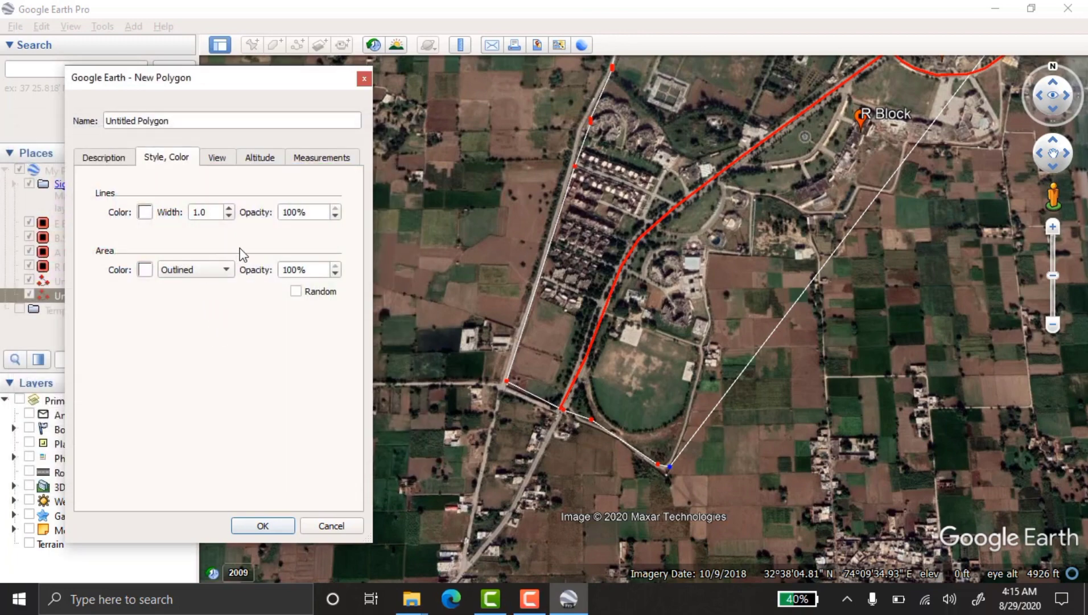
{"action": "left_click", "coordinate": [145, 213]}
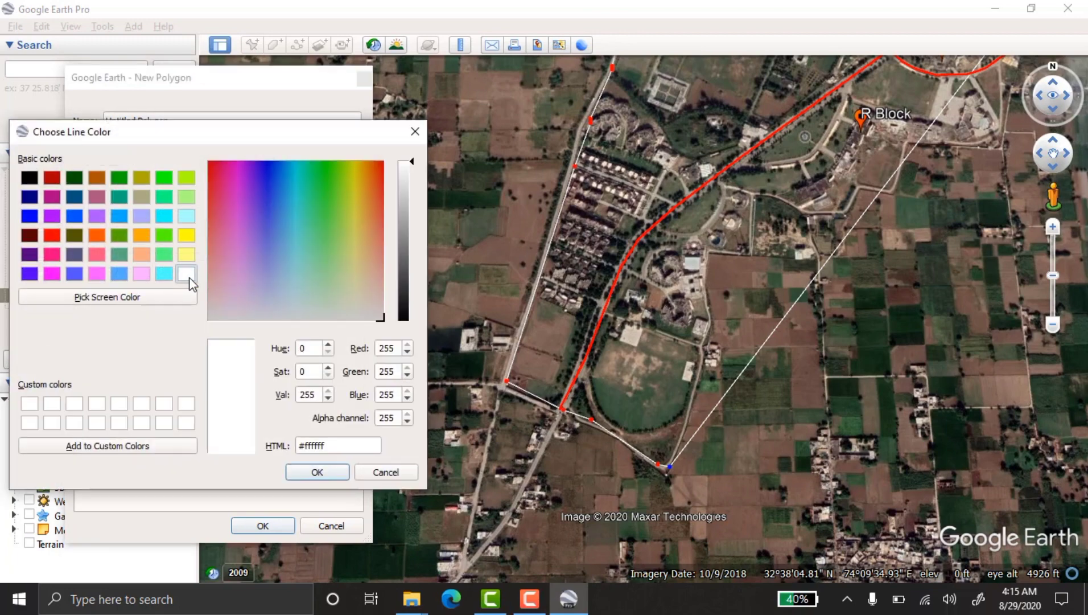
{"action": "left_click", "coordinate": [316, 472]}
{"action": "left_click", "coordinate": [195, 213]}
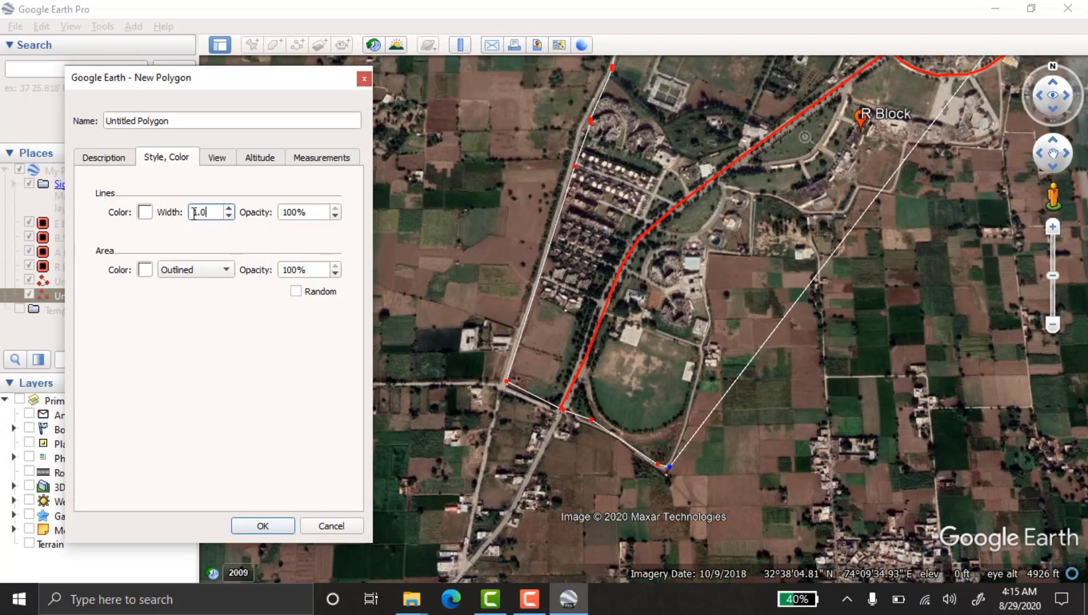
{"action": "type", "text": "3"}
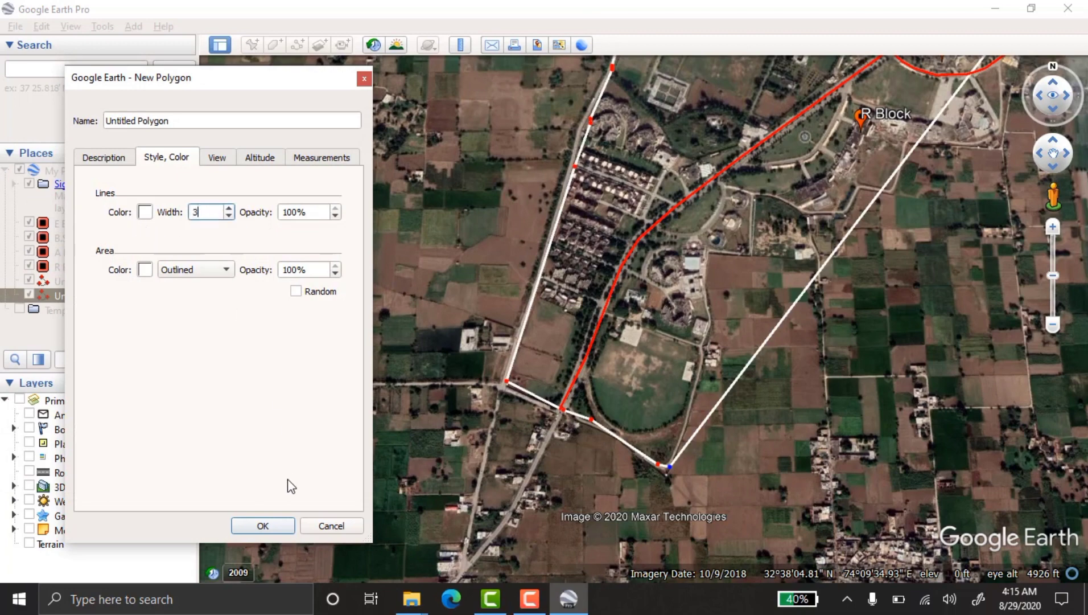
{"action": "left_click", "coordinate": [263, 525]}
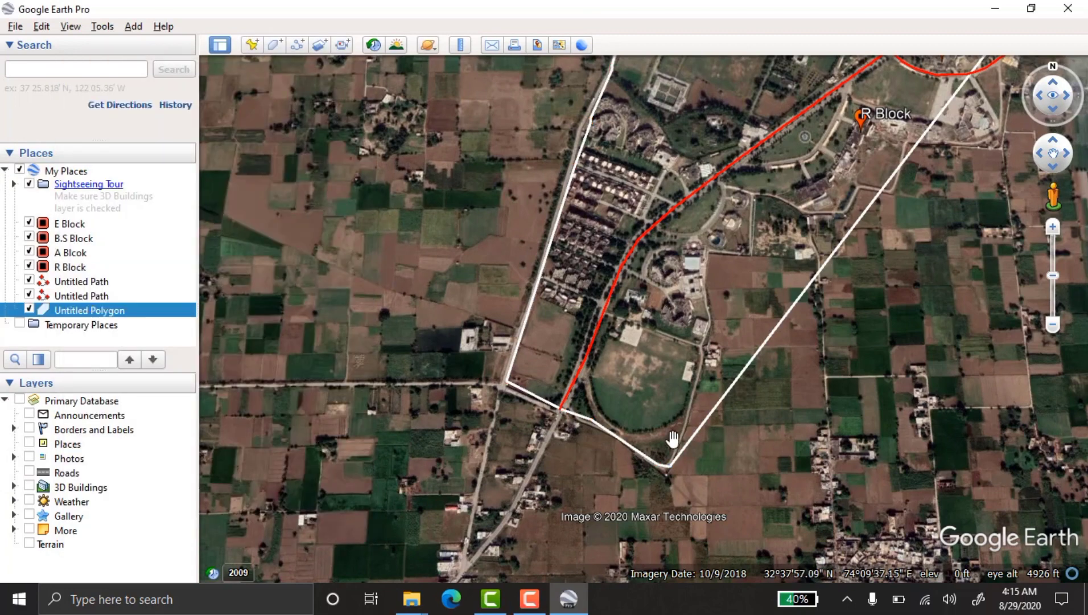
{"action": "left_click", "coordinate": [277, 45]}
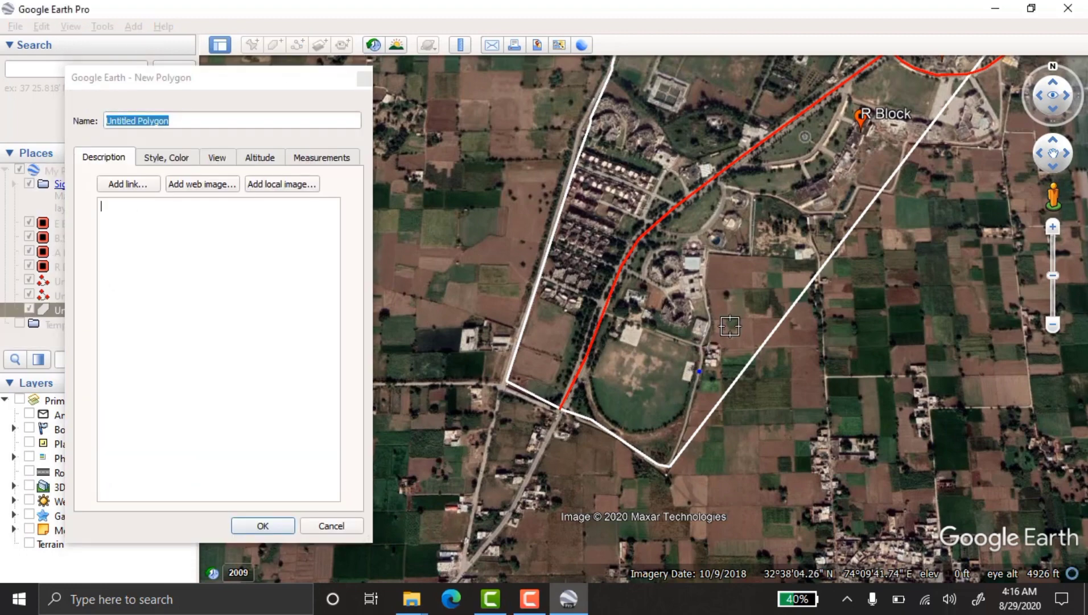
{"action": "left_click", "coordinate": [262, 526]}
{"action": "left_click_drag", "start_coordinate": [804, 145], "coordinate": [605, 246]}
{"action": "scroll", "coordinate": [454, 264], "scroll_direction": "down", "scroll_amount": 3}
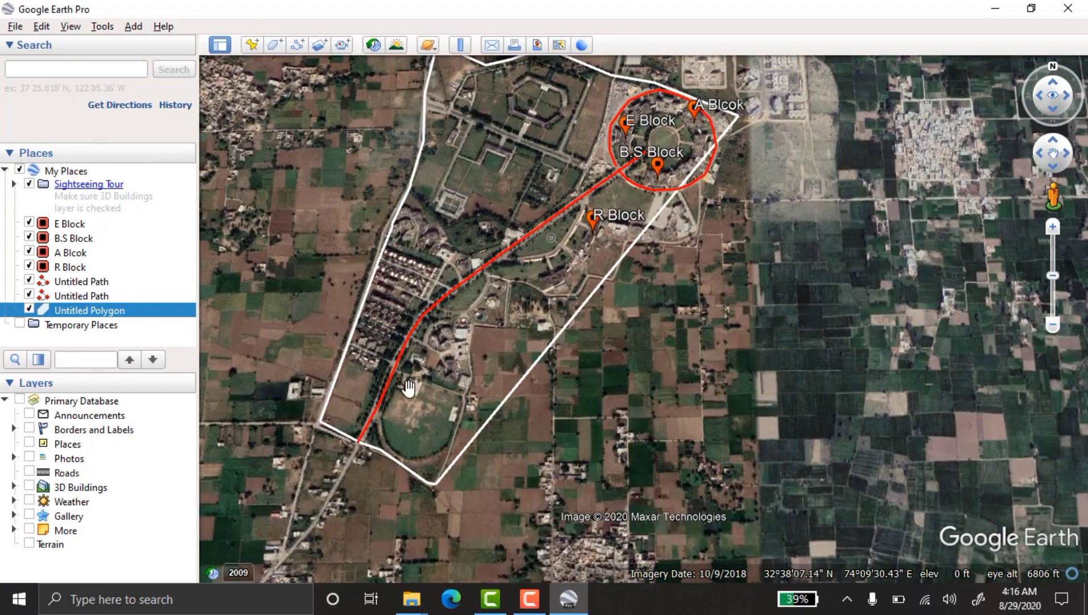
{"action": "scroll", "coordinate": [411, 393], "scroll_direction": "up", "scroll_amount": 1}
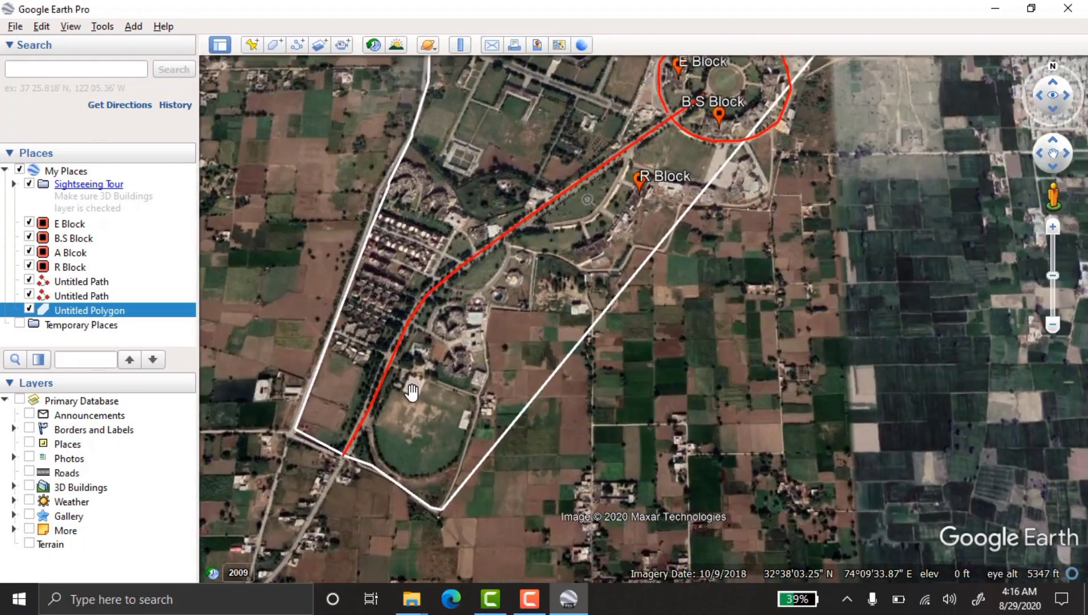
Step: Edit the Untitled Polygon's properties and add east-edge vertices around the southern campus buildings
{"action": "right_click", "coordinate": [121, 315]}
{"action": "left_click", "coordinate": [160, 472]}
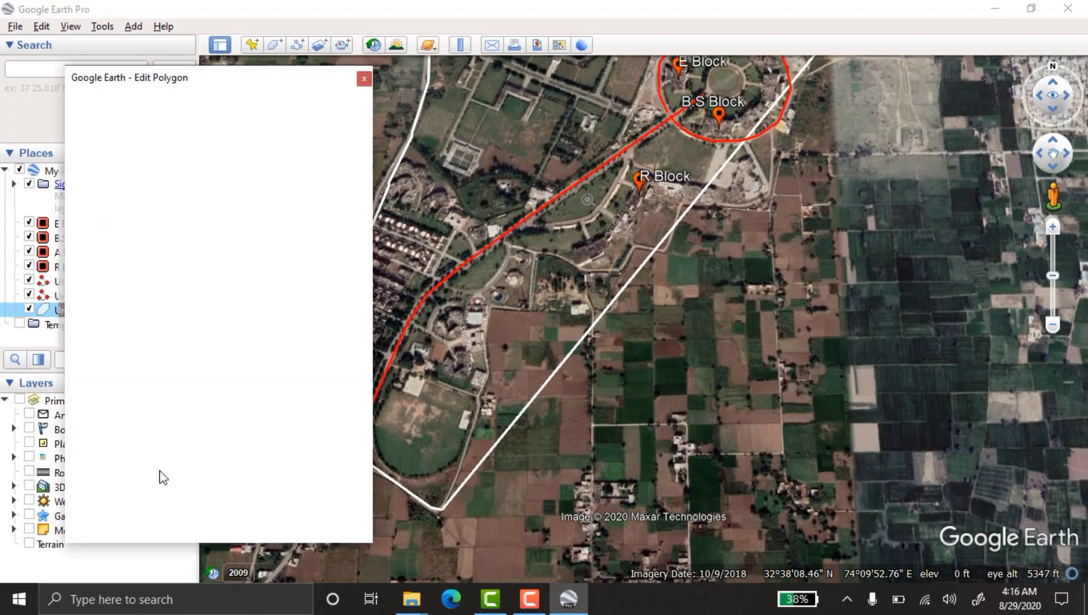
{"action": "left_click_drag", "start_coordinate": [268, 87], "coordinate": [185, 74]}
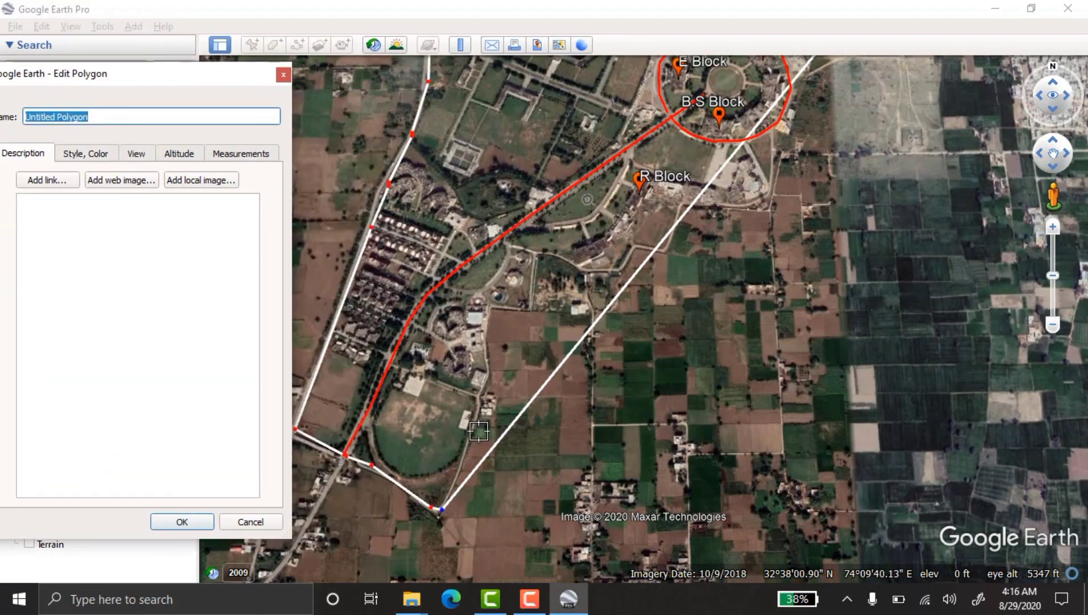
{"action": "left_click", "coordinate": [467, 448]}
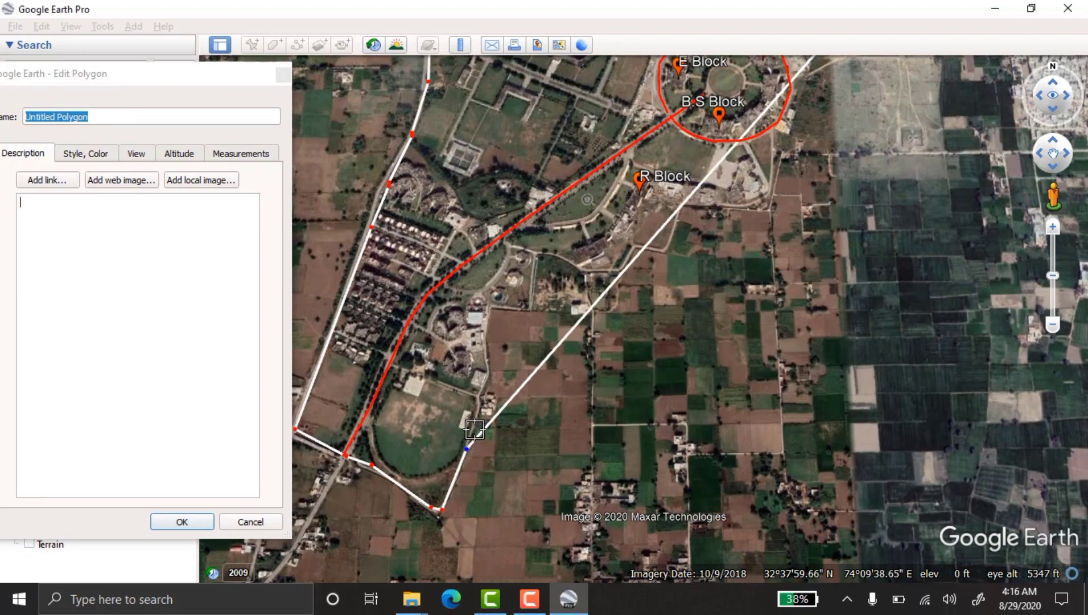
{"action": "left_click", "coordinate": [487, 387]}
{"action": "left_click", "coordinate": [483, 344]}
{"action": "left_click", "coordinate": [491, 304]}
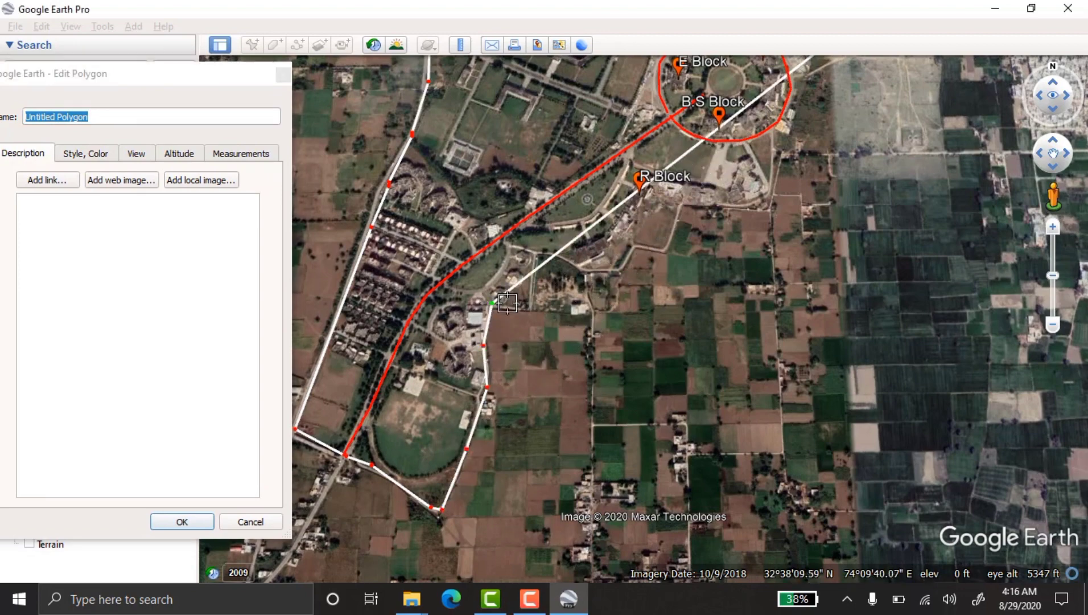
{"action": "left_click", "coordinate": [533, 305]}
{"action": "left_click", "coordinate": [541, 255]}
Step: Carry the boundary along the buildings below R Block east to A Block and close it
{"action": "left_click", "coordinate": [581, 262]}
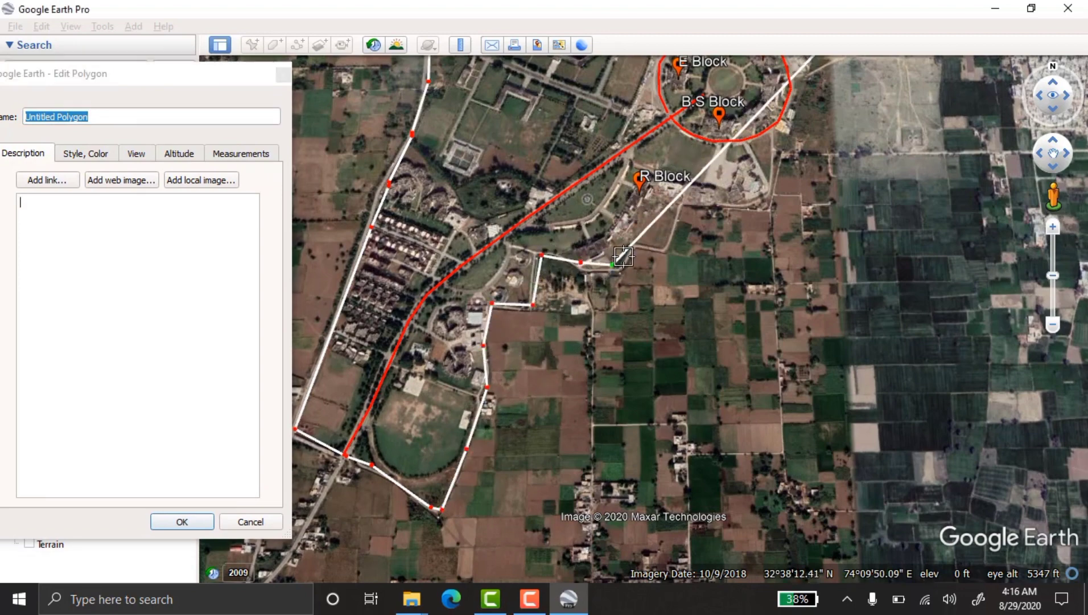
{"action": "left_click", "coordinate": [613, 265]}
{"action": "left_click", "coordinate": [629, 250]}
{"action": "left_click", "coordinate": [657, 249]}
{"action": "left_click", "coordinate": [680, 204]}
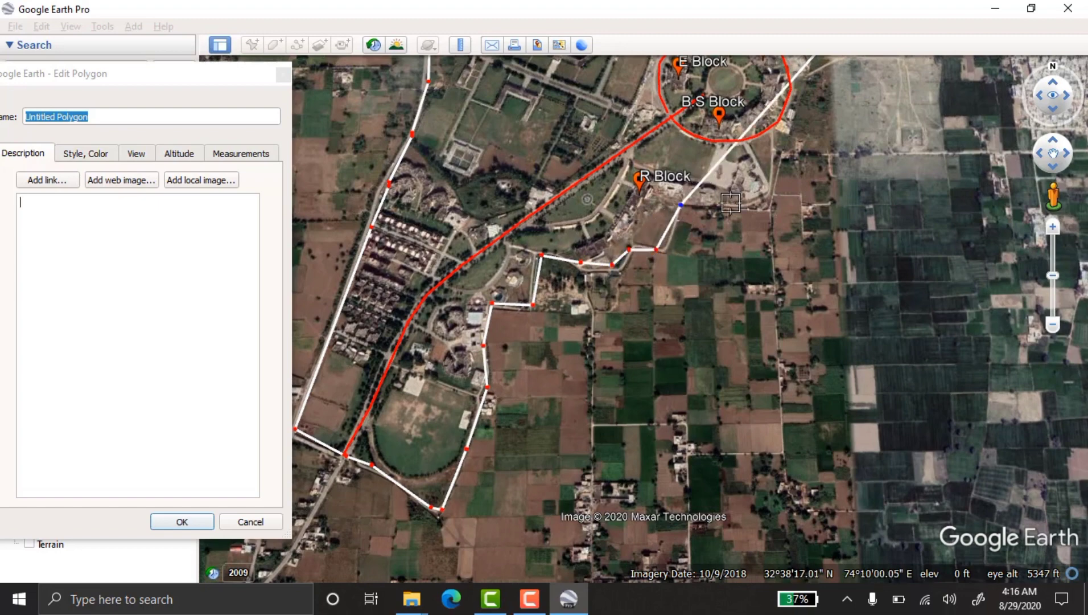
{"action": "left_click", "coordinate": [755, 201]}
{"action": "key", "text": "Up"}
{"action": "key", "text": "Right"}
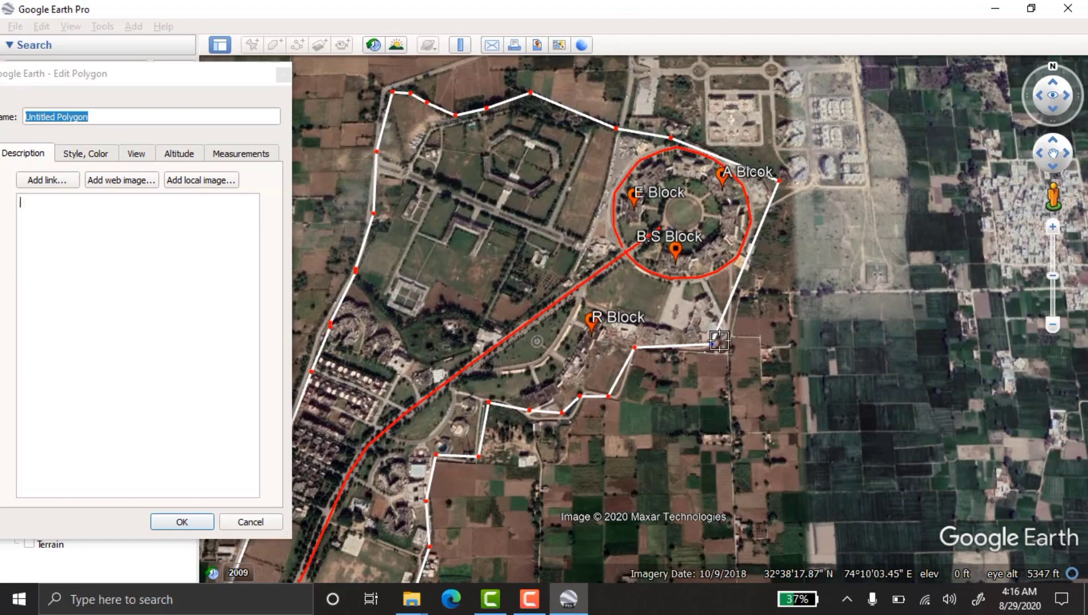
{"action": "left_click", "coordinate": [719, 347]}
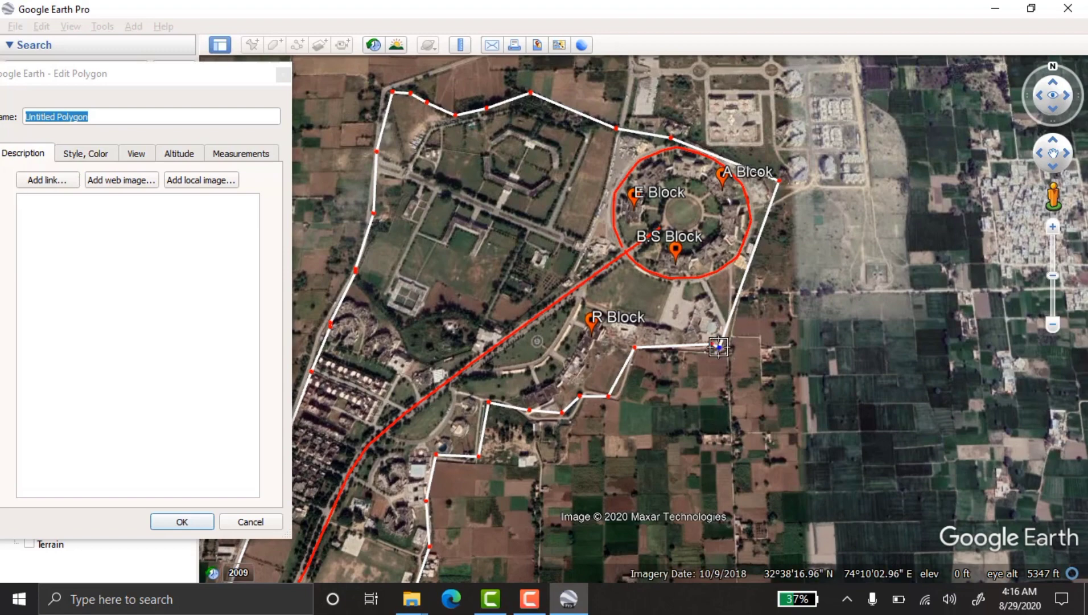
Step: Confirm the reshaped polygon and recentre the map on the campus
{"action": "left_click", "coordinate": [181, 521]}
{"action": "left_click_drag", "start_coordinate": [462, 440], "coordinate": [492, 418]}
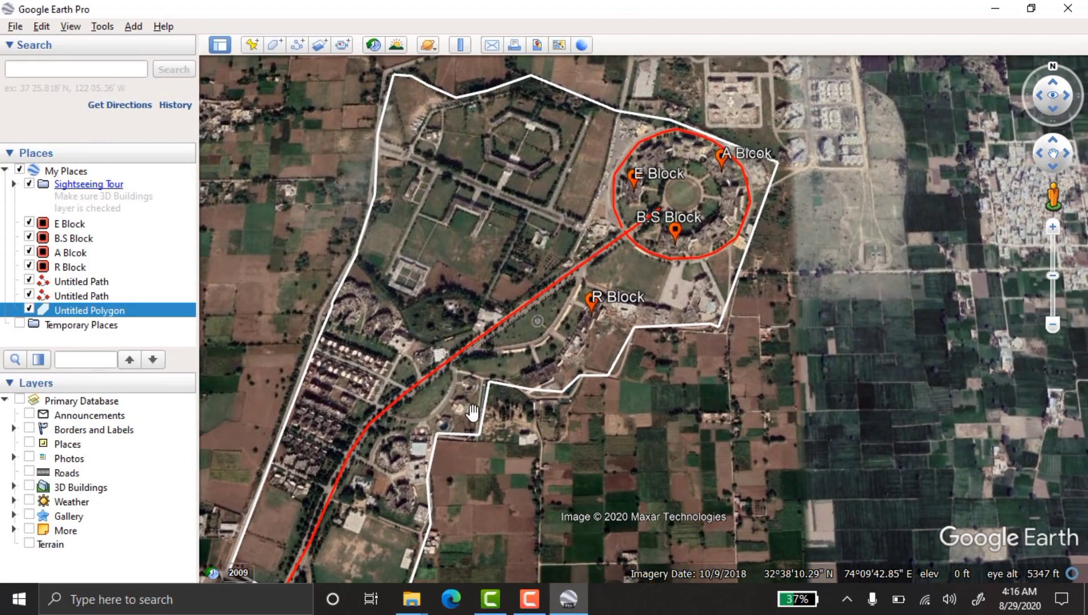
{"action": "scroll", "coordinate": [471, 413], "scroll_direction": "down", "scroll_amount": 3}
{"action": "scroll", "coordinate": [535, 282], "scroll_direction": "up", "scroll_amount": 3}
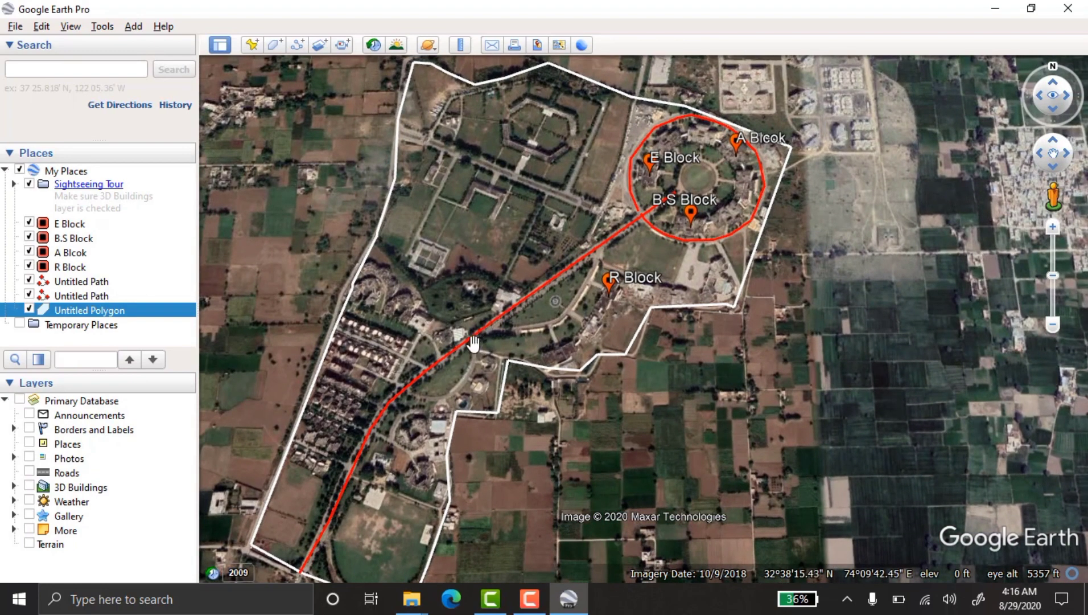
{"action": "left_click_drag", "start_coordinate": [400, 353], "coordinate": [474, 337]}
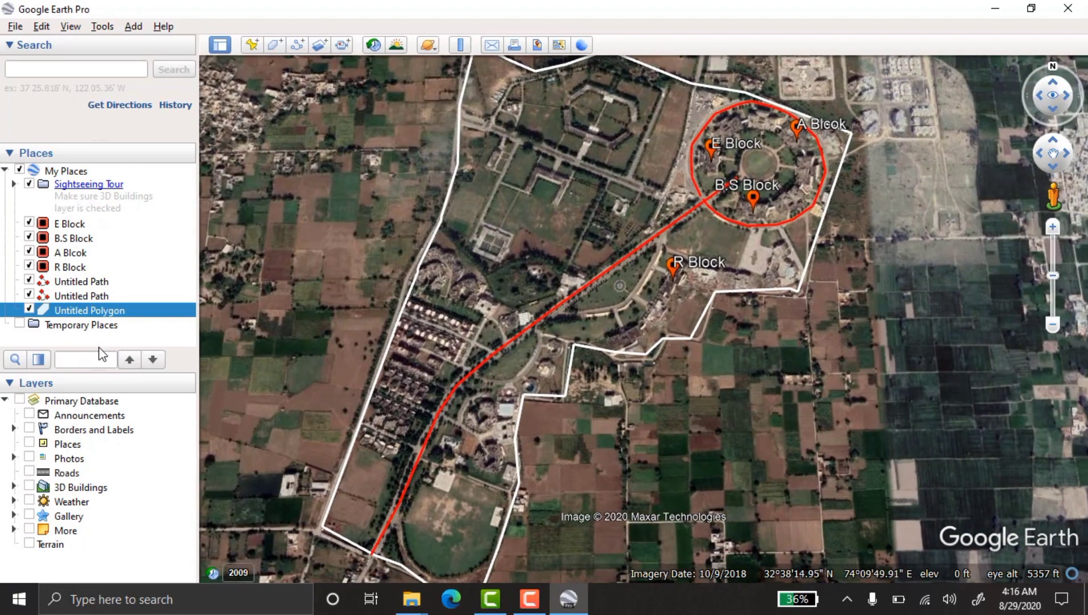
Step: Rename the Untitled Polygon to 'Boundary'
{"action": "right_click", "coordinate": [102, 310]}
{"action": "left_click", "coordinate": [136, 472]}
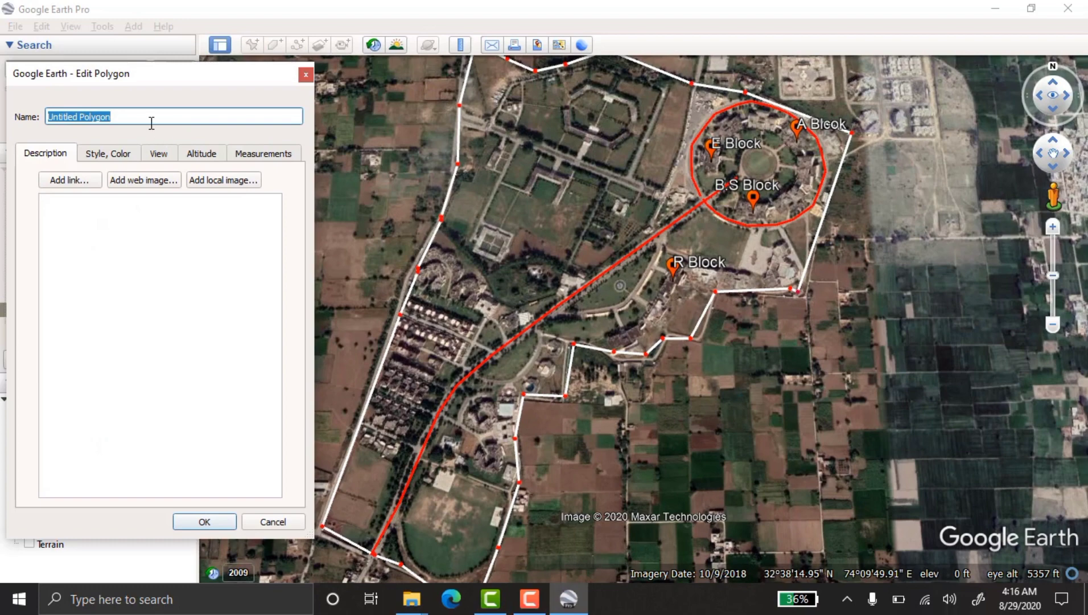
{"action": "type", "text": "Boundar"}
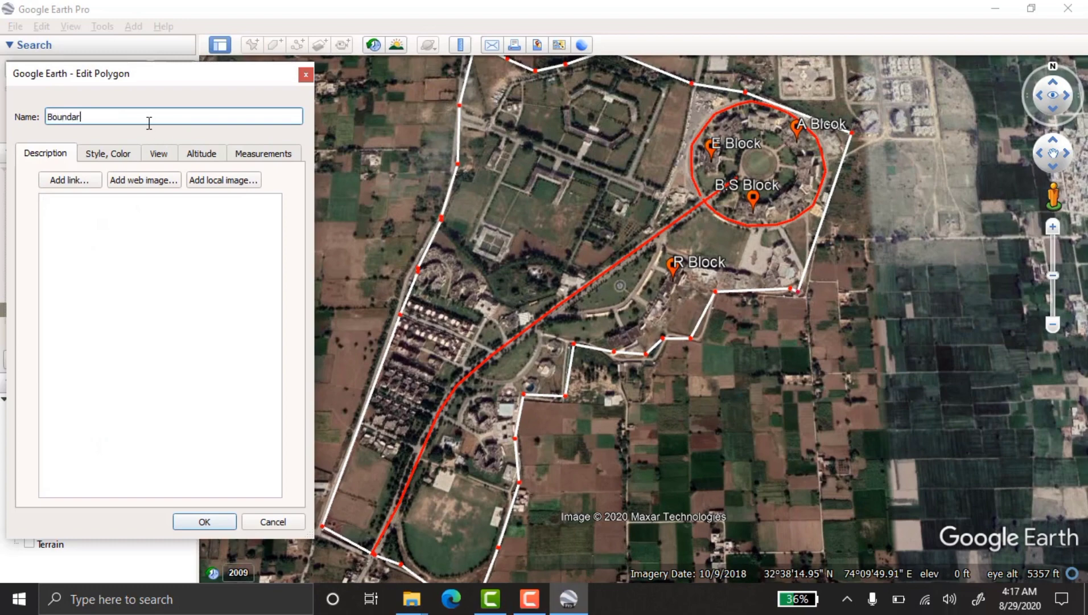
{"action": "type", "text": "y"}
{"action": "left_click", "coordinate": [206, 522]}
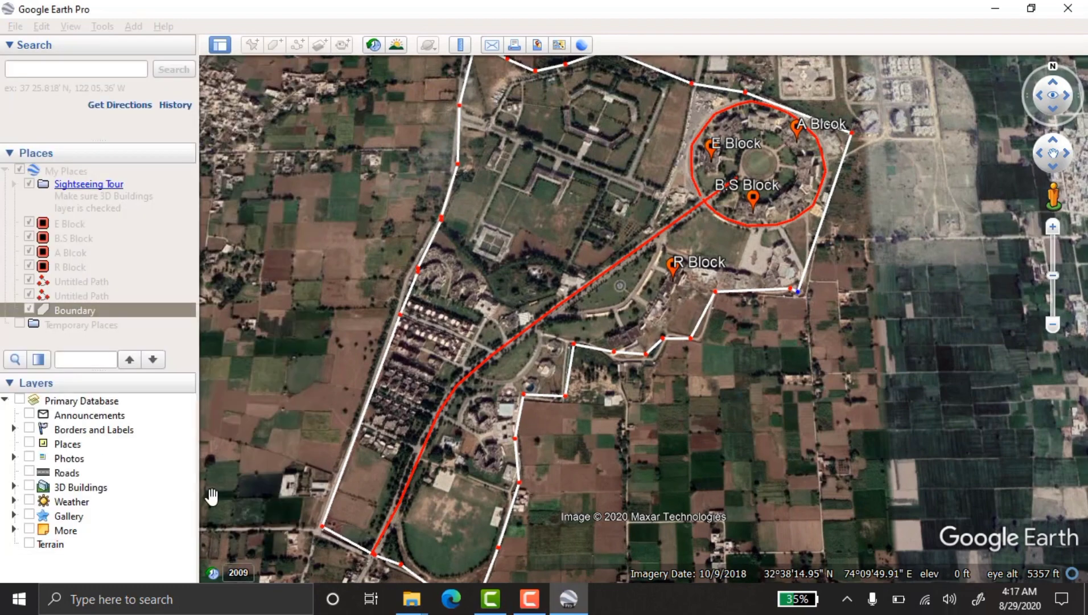
Step: Rename the first Untitled Path to 'Main Road'
{"action": "right_click", "coordinate": [71, 297]}
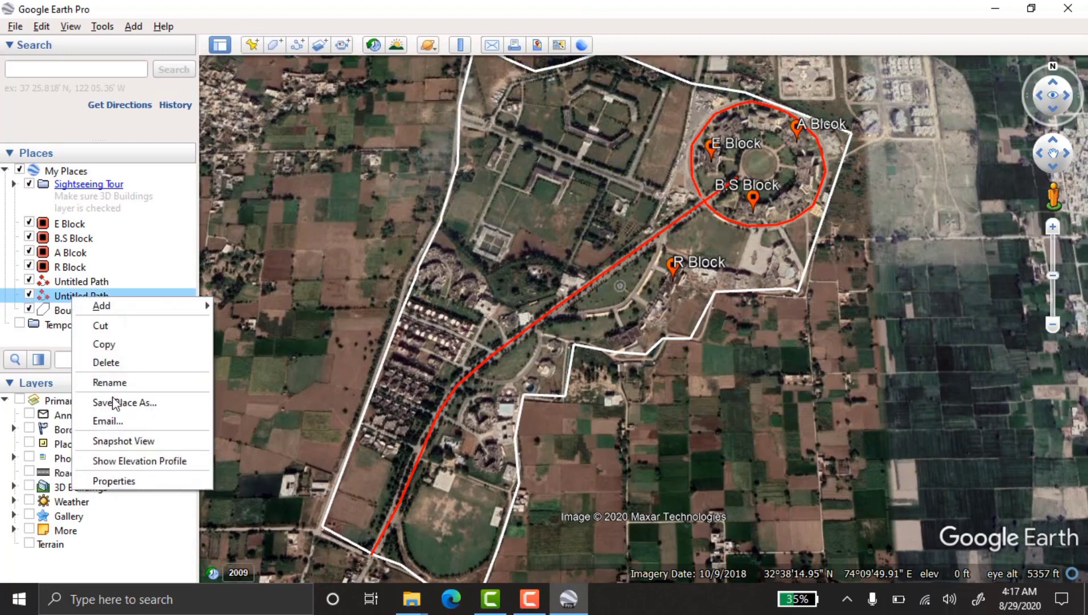
{"action": "right_click", "coordinate": [74, 281]}
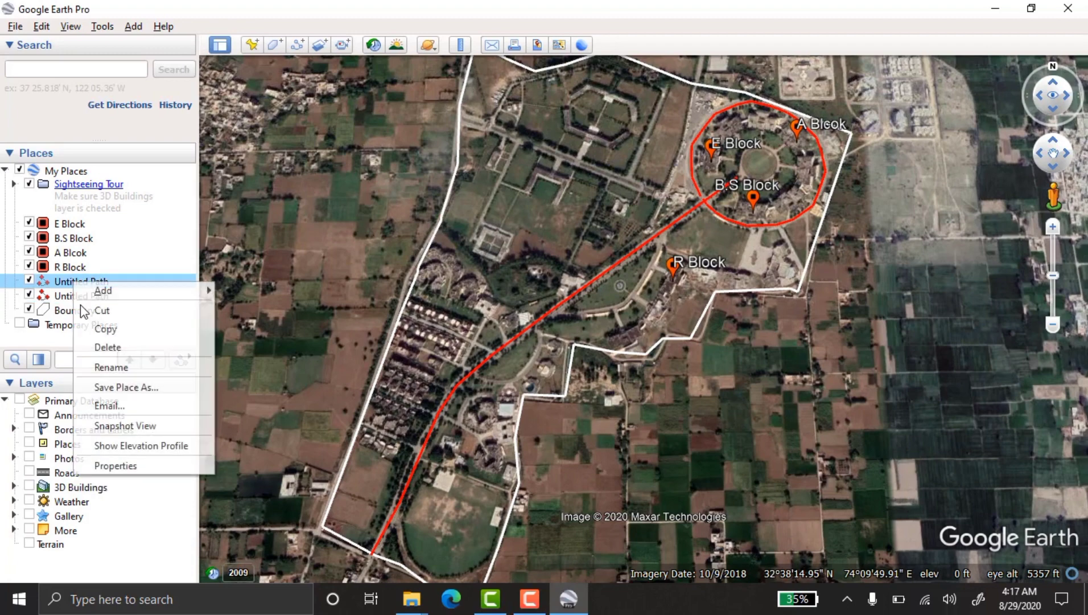
{"action": "left_click", "coordinate": [115, 464]}
{"action": "type", "text": "Main"}
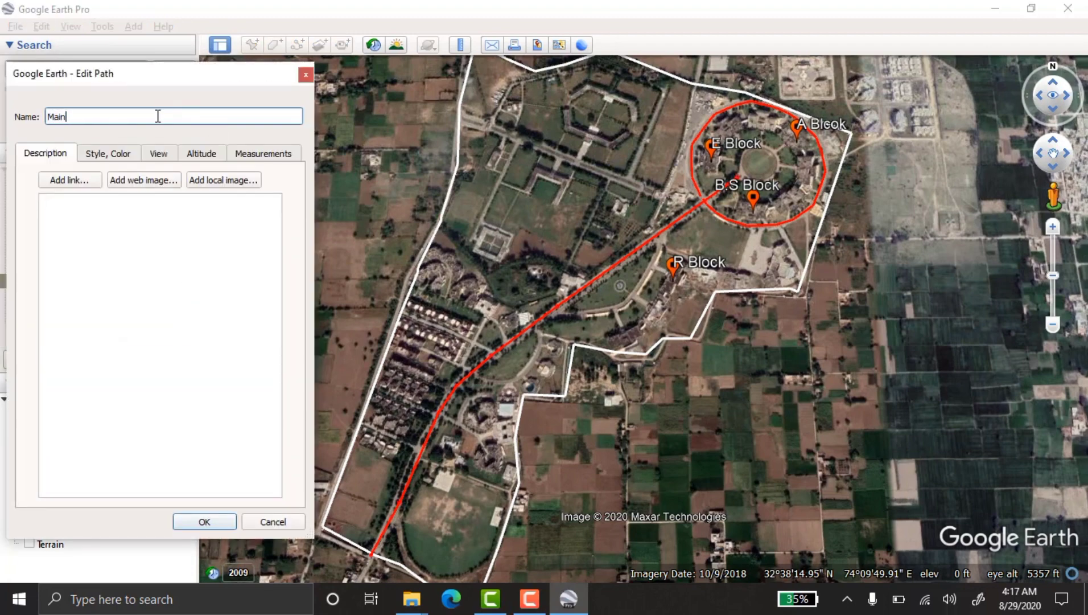
{"action": "type", "text": " Road"}
{"action": "left_click", "coordinate": [229, 524]}
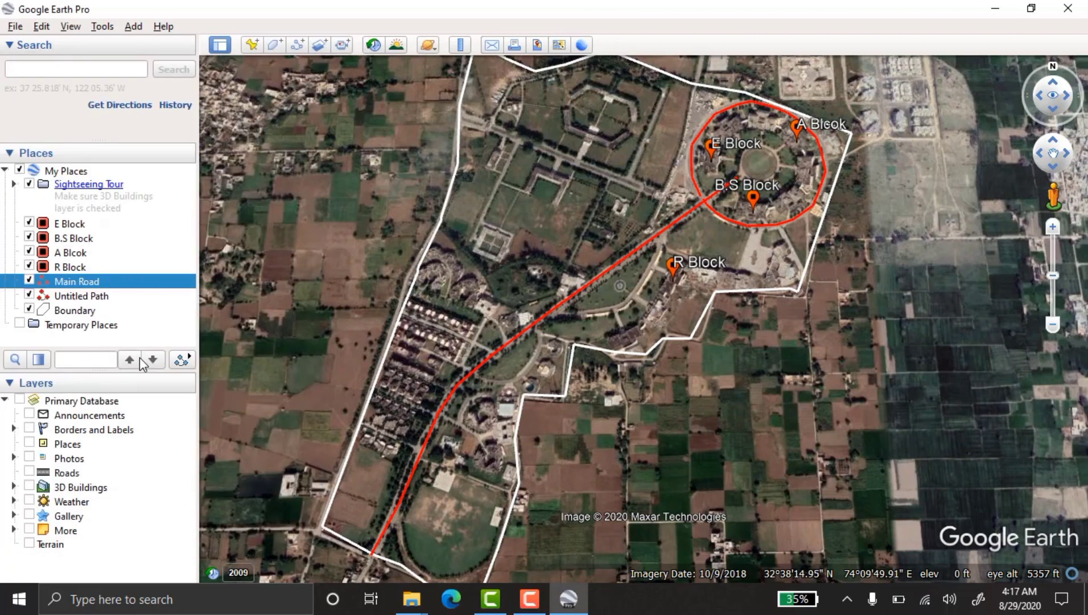
Step: Add a folder named 'UOG' to My Places via the B.S Block entry's Add menu
{"action": "left_click_drag", "start_coordinate": [381, 376], "coordinate": [385, 341]}
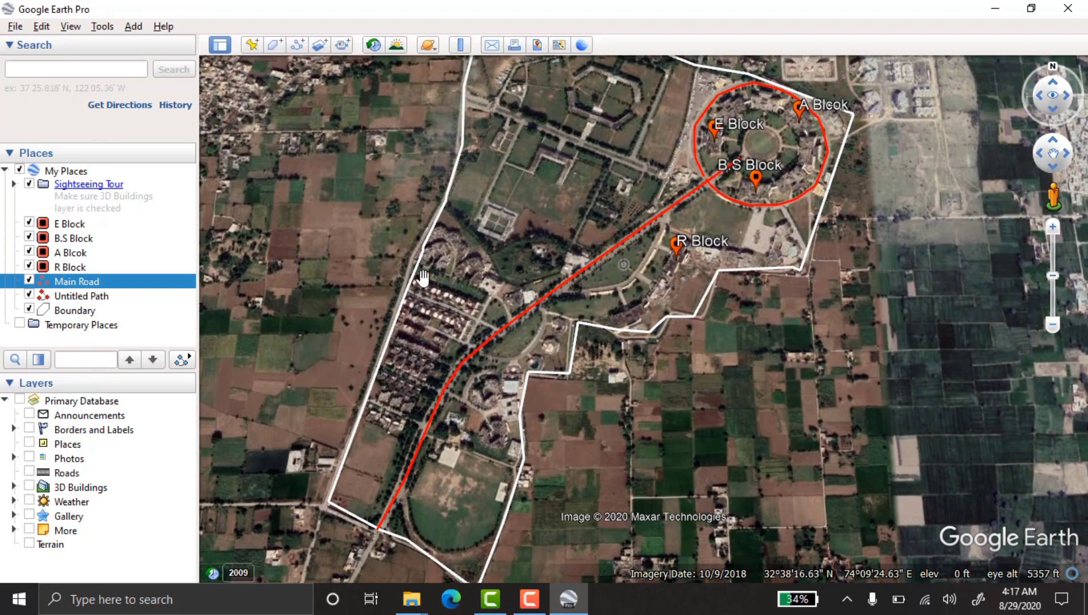
{"action": "scroll", "coordinate": [470, 282], "scroll_direction": "down", "scroll_amount": 2}
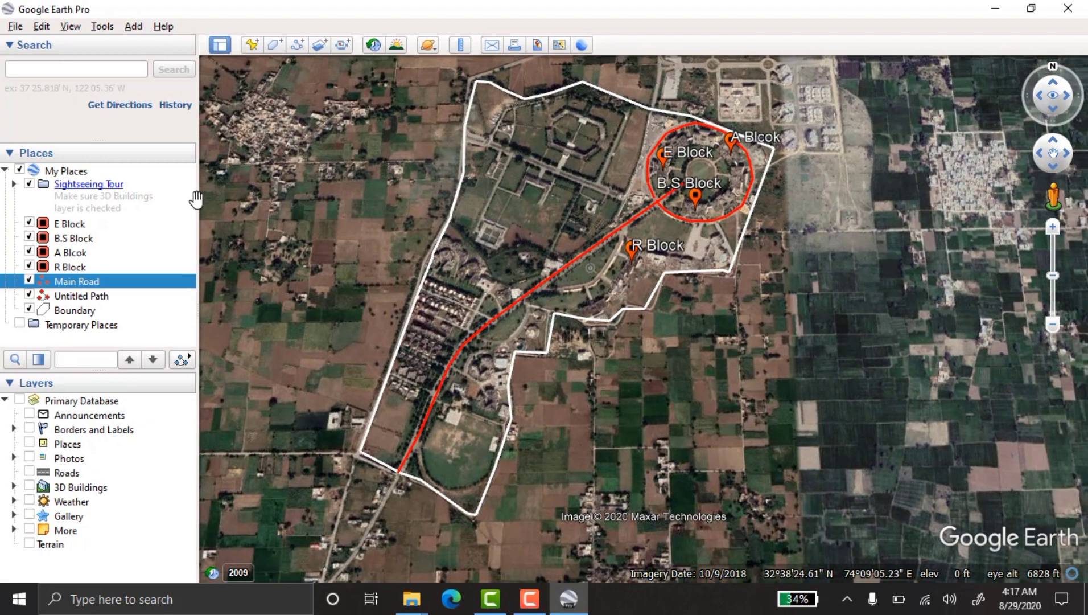
{"action": "right_click", "coordinate": [168, 233]}
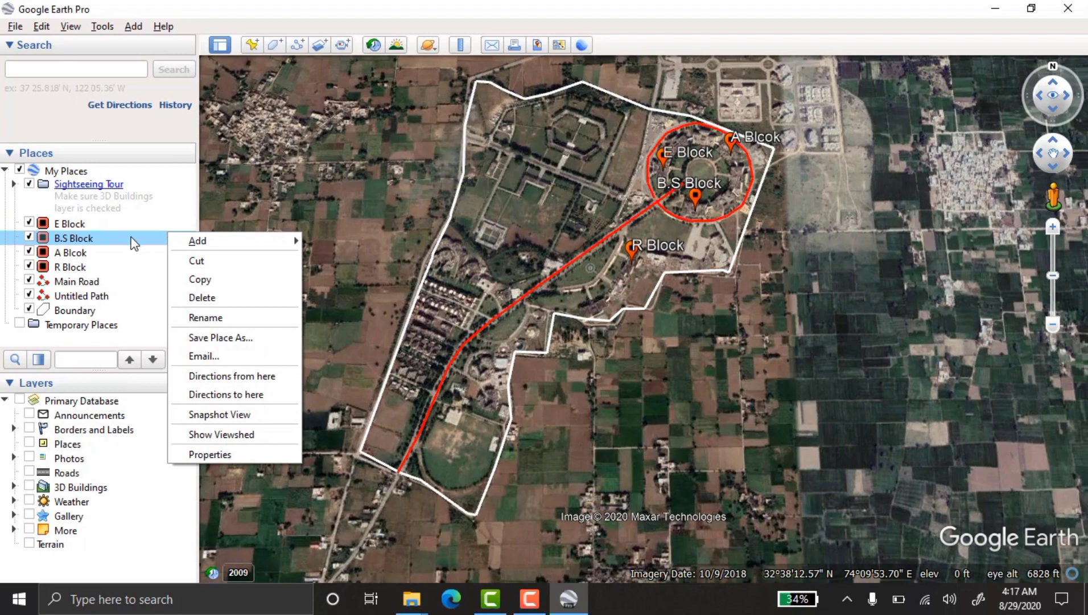
{"action": "mouse_move", "coordinate": [203, 243]}
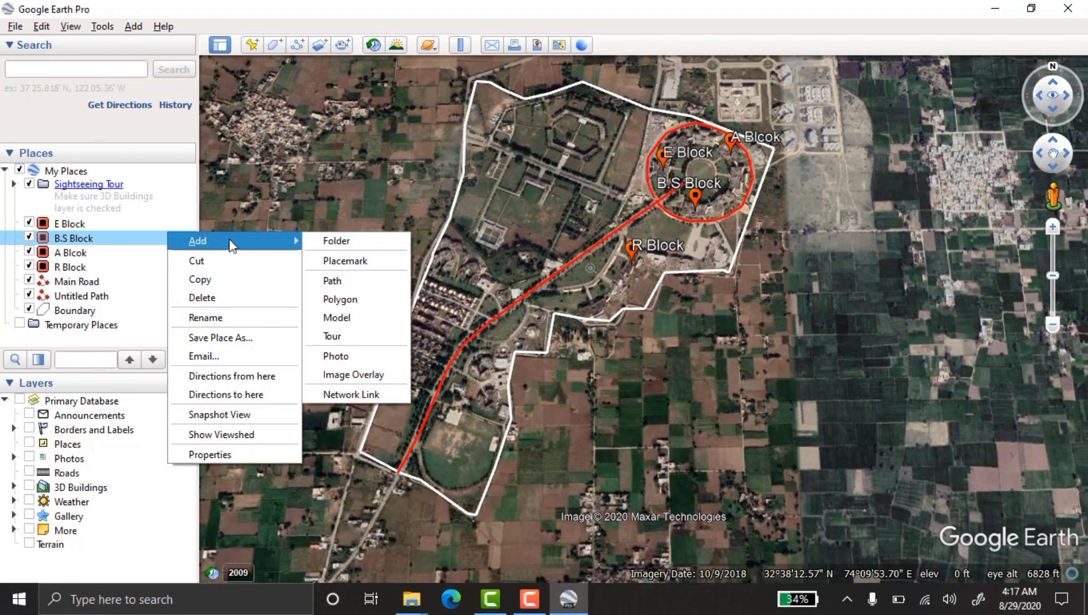
{"action": "left_click", "coordinate": [335, 242]}
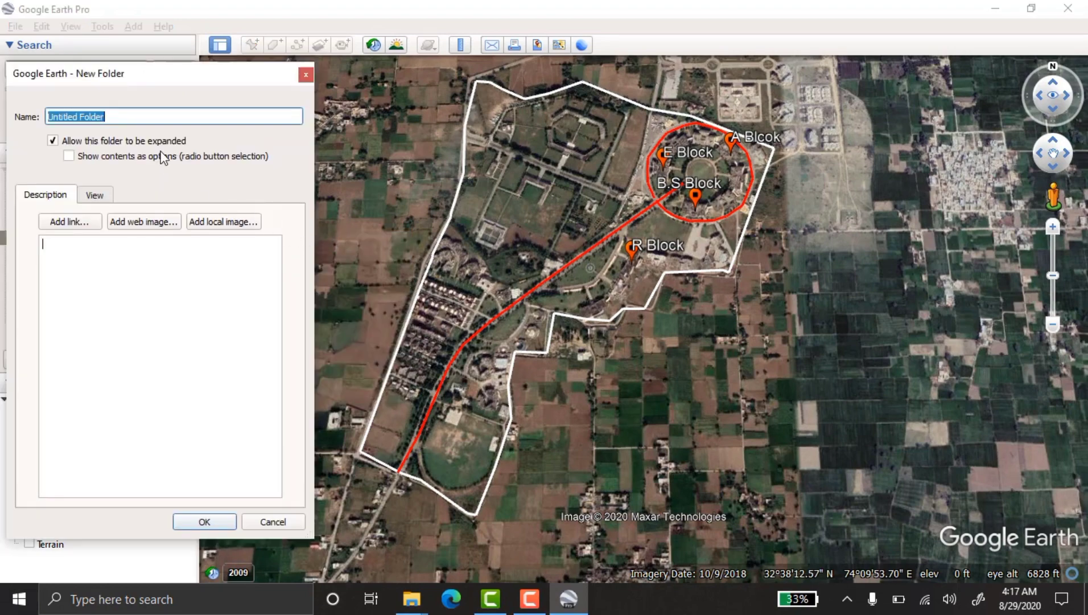
{"action": "type", "text": "Gujra"}
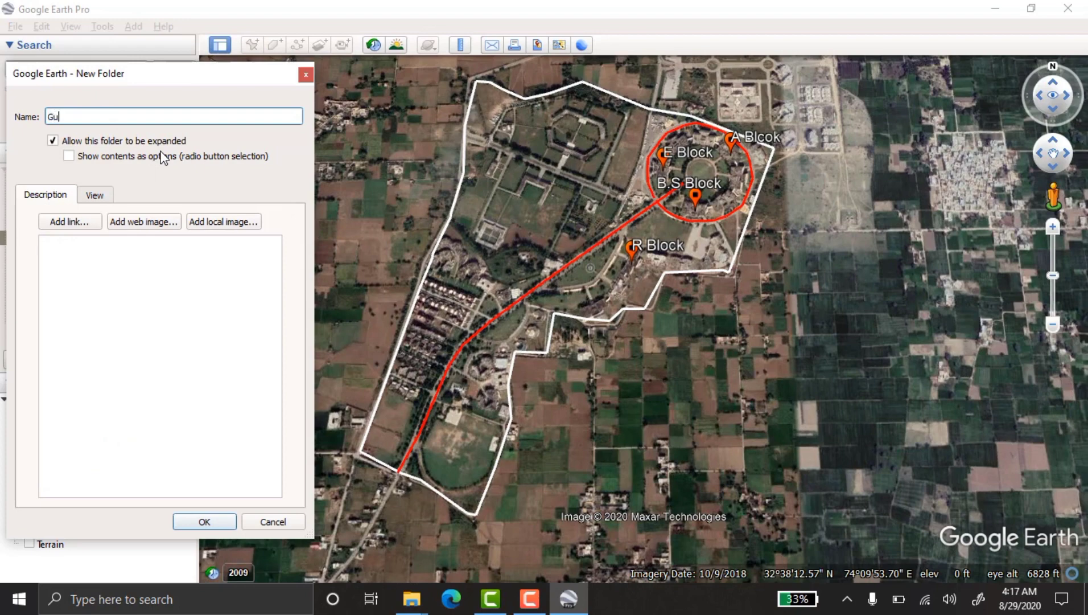
{"action": "key", "text": "BackSpace"}
{"action": "key", "text": "BackSpace"}
{"action": "key", "text": "BackSpace"}
{"action": "type", "text": "UOG"}
{"action": "left_click", "coordinate": [221, 521]}
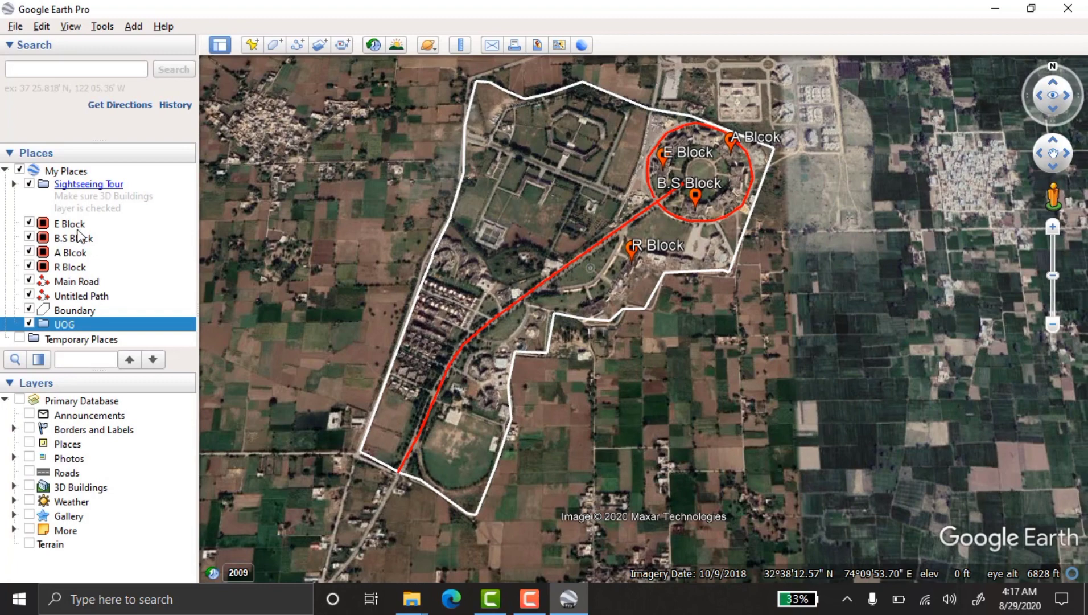
Step: Drag the Boundary polygon, the four block placemarks and Main Road into the UOG folder
{"action": "mouse_move", "coordinate": [81, 310]}
{"action": "left_mouse_down"}
{"action": "mouse_move", "coordinate": [82, 325]}
{"action": "mouse_move", "coordinate": [74, 311]}
{"action": "left_mouse_up"}
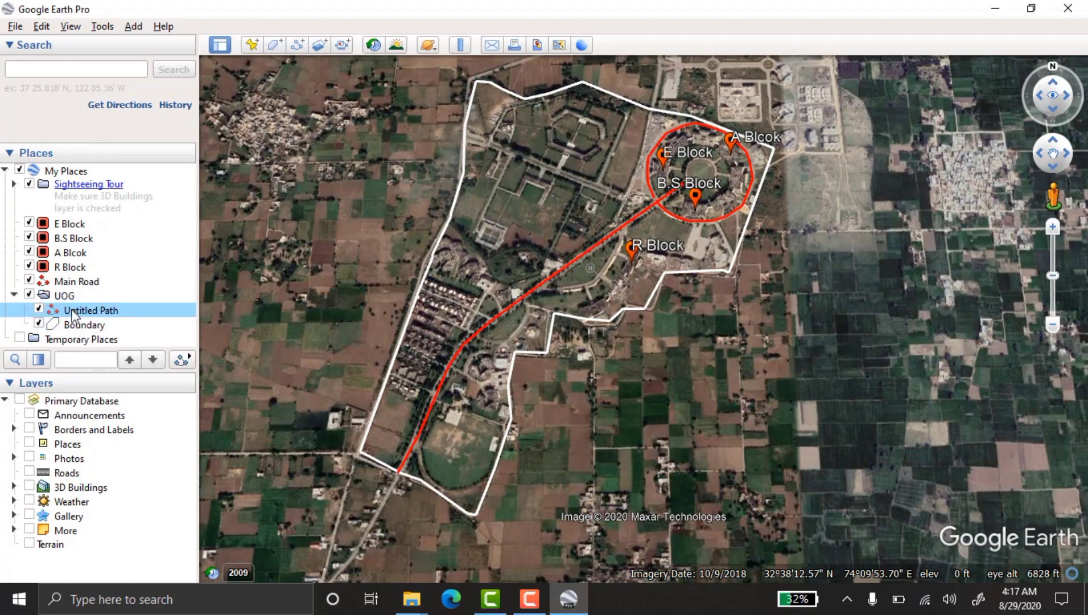
{"action": "left_click", "coordinate": [81, 228]}
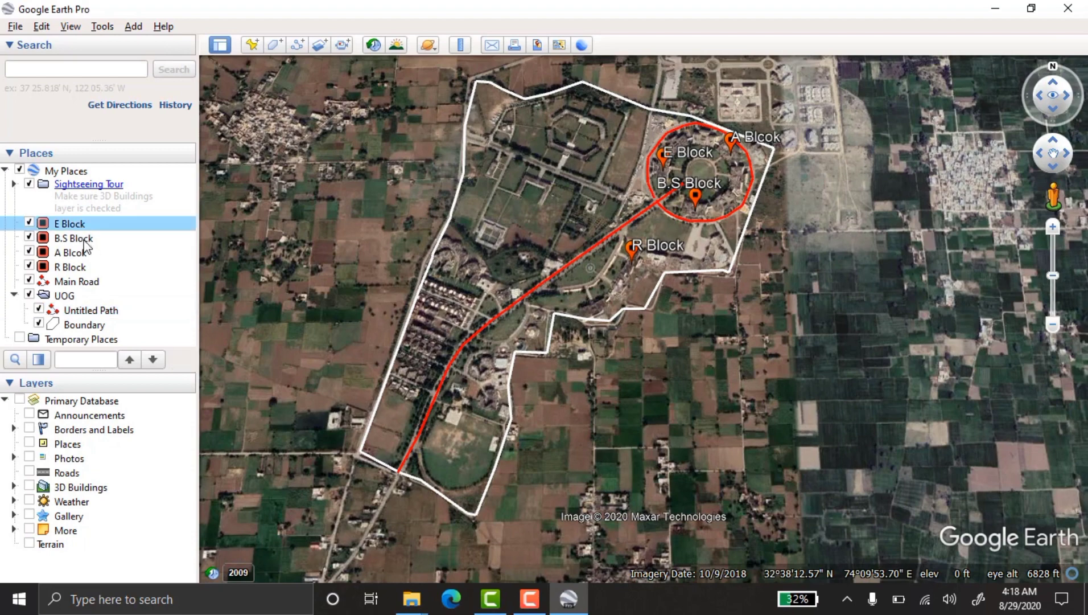
{"action": "left_click", "coordinate": [85, 283], "text": "shift"}
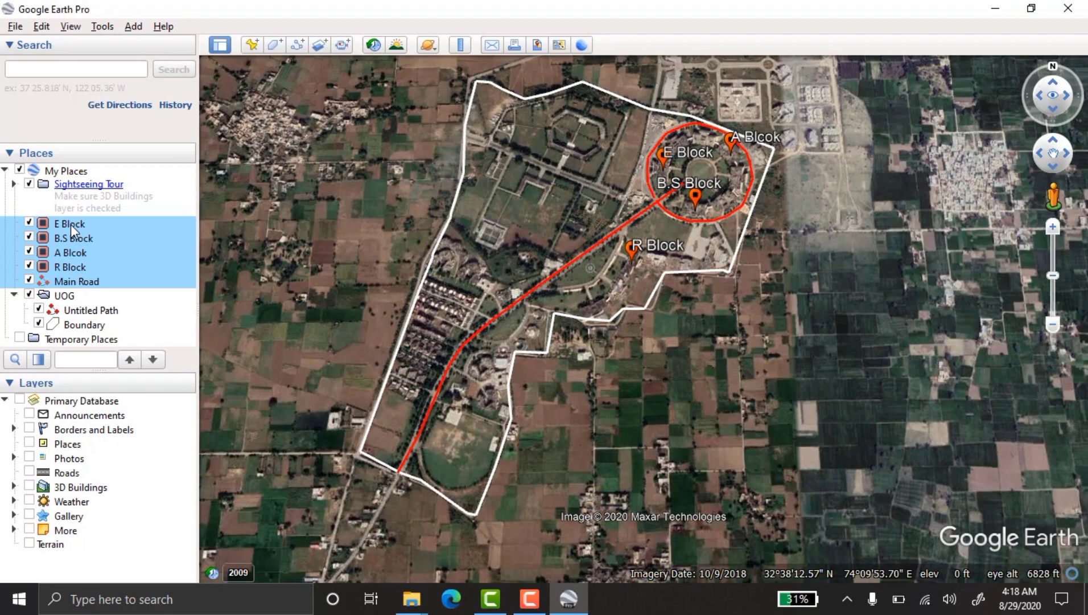
{"action": "left_click_drag", "start_coordinate": [71, 224], "coordinate": [93, 294]}
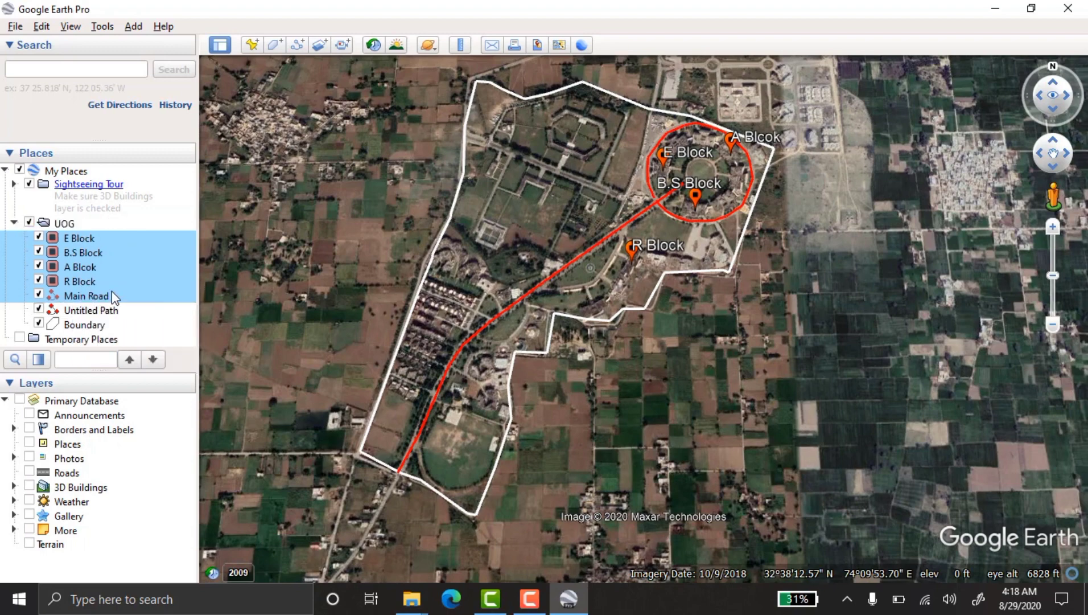
{"action": "left_click", "coordinate": [162, 314]}
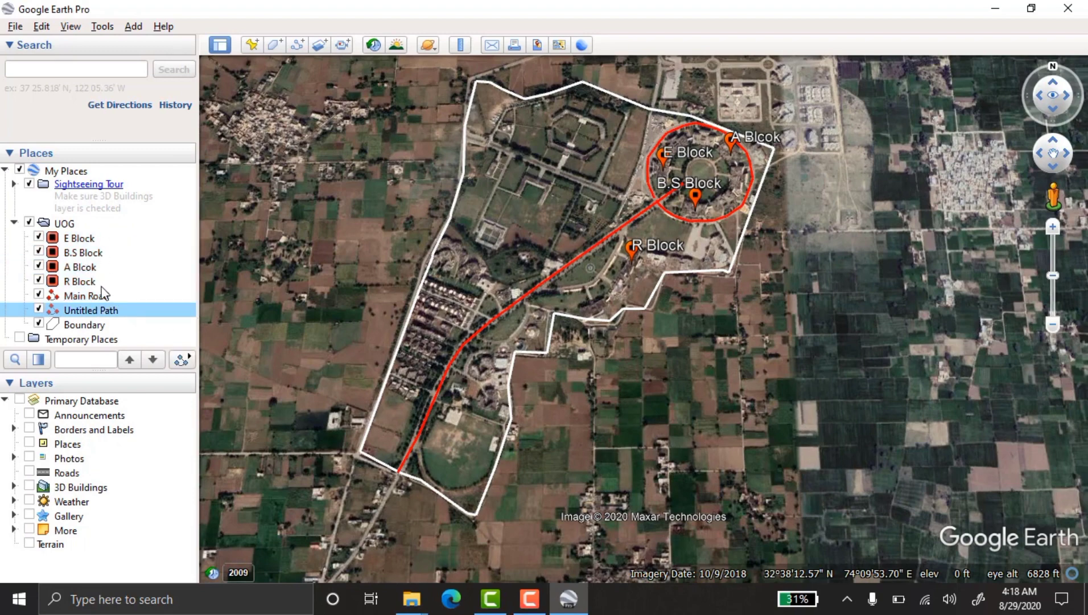
{"action": "left_click", "coordinate": [165, 240]}
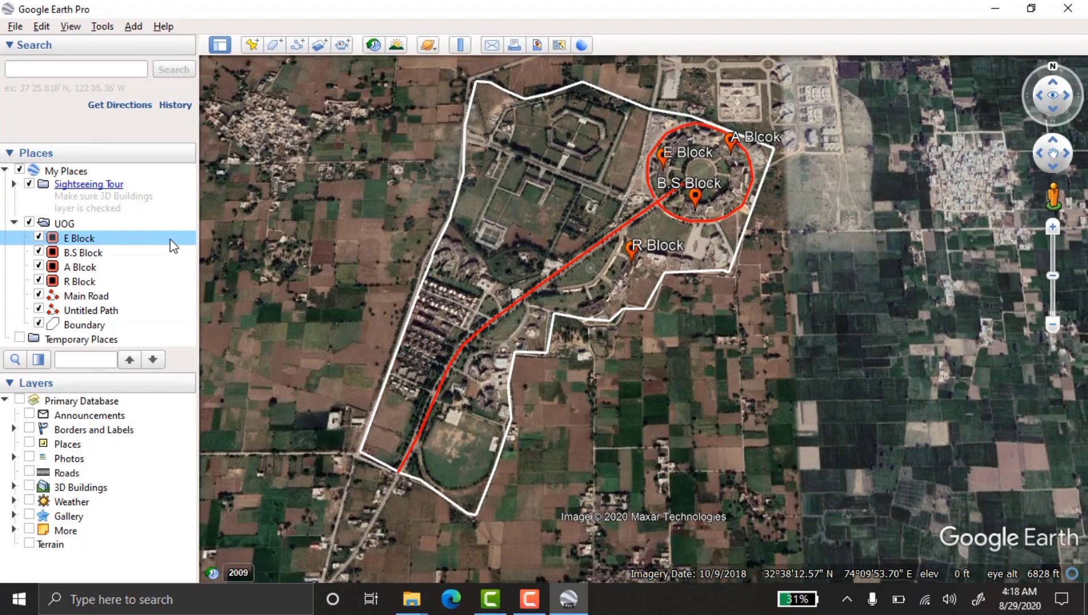
{"action": "left_click", "coordinate": [85, 222]}
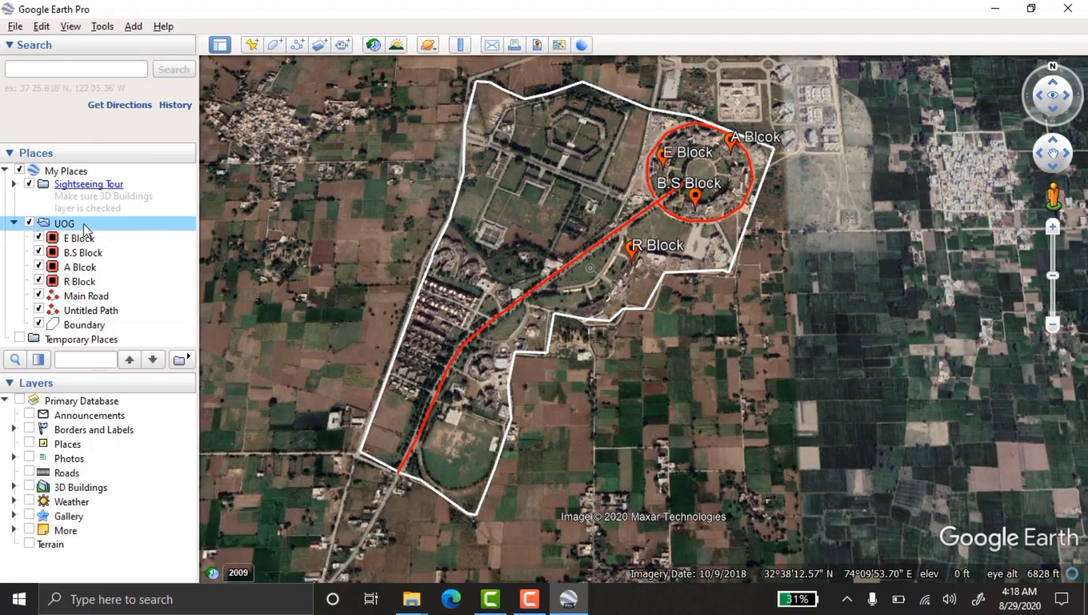
Step: Save the UOG folder to the Desktop as a Kml (*.kml) file named UOG, then close Google Earth Pro
{"action": "right_click", "coordinate": [88, 223]}
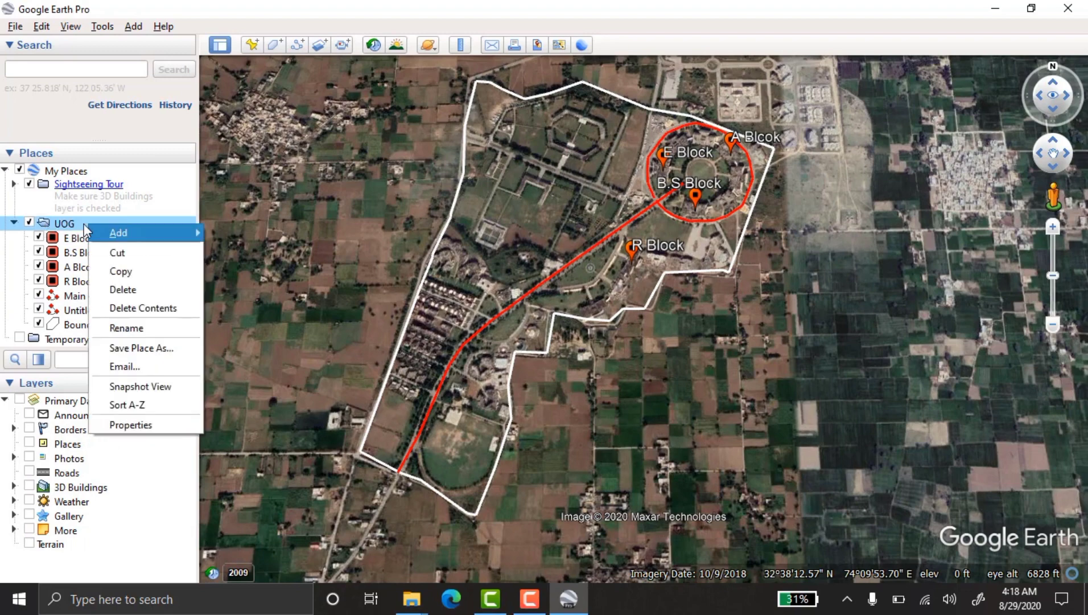
{"action": "right_click", "coordinate": [49, 224]}
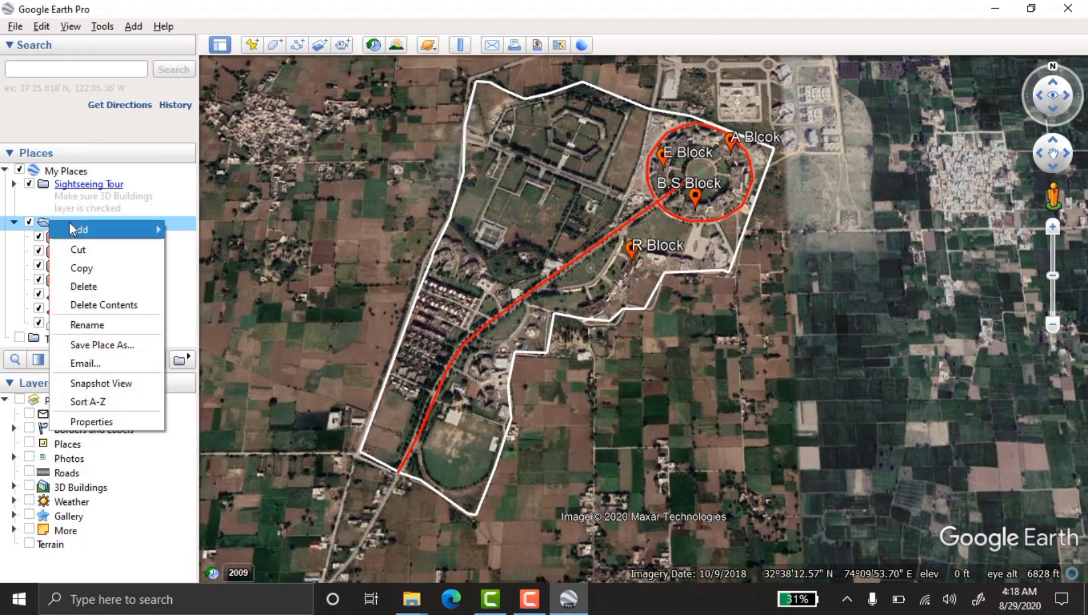
{"action": "mouse_move", "coordinate": [60, 229]}
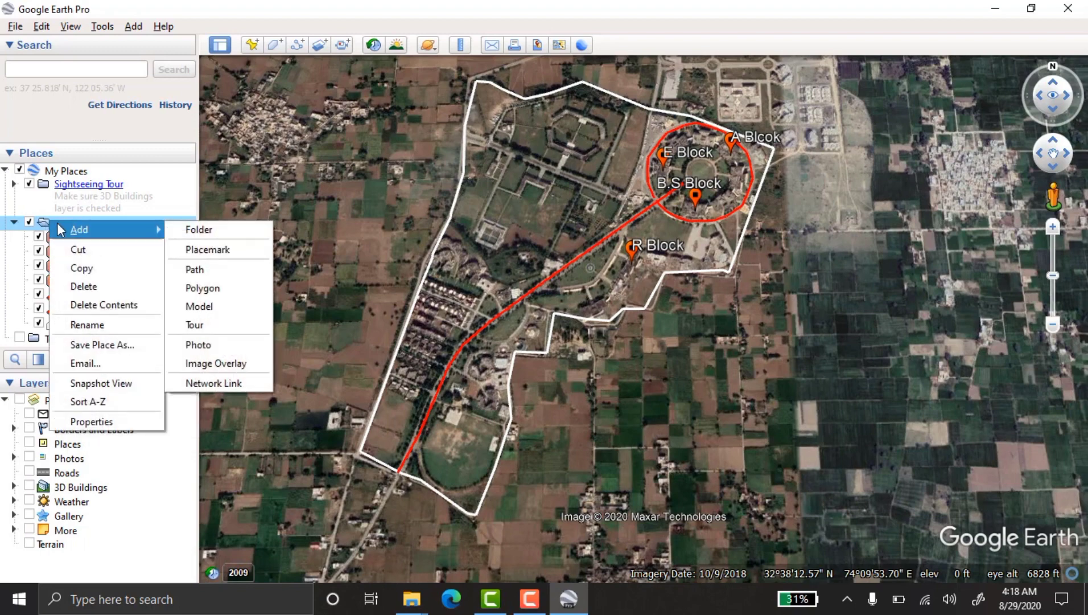
{"action": "left_click", "coordinate": [102, 344]}
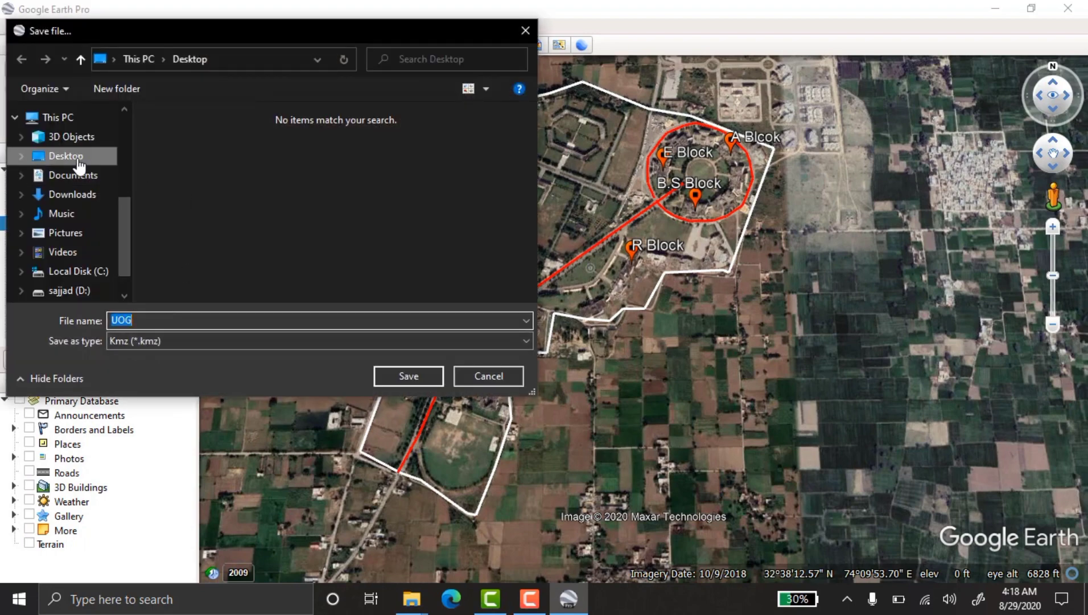
{"action": "left_click", "coordinate": [78, 162]}
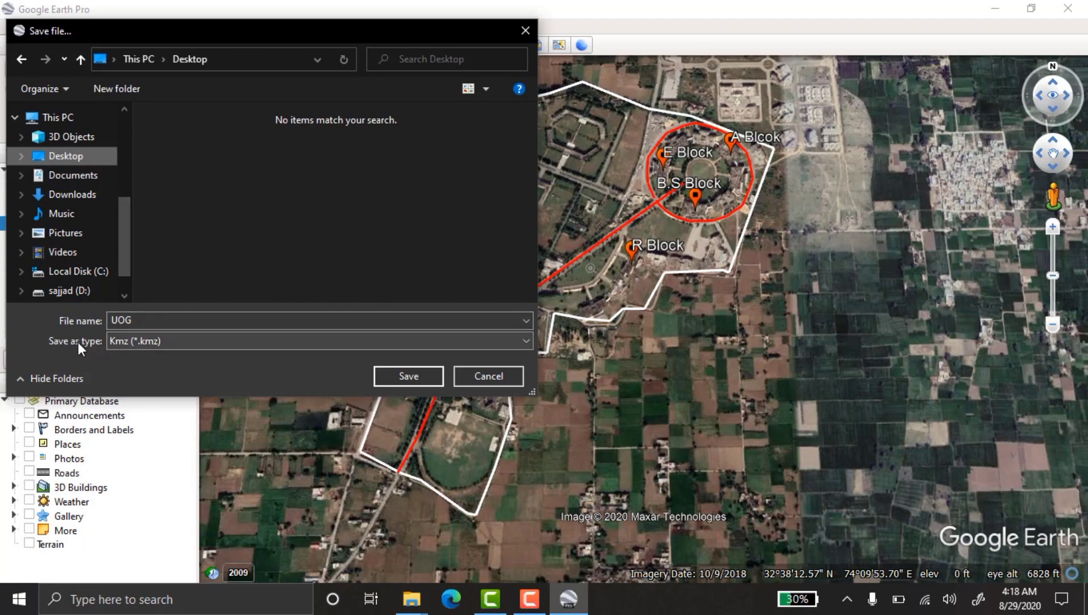
{"action": "left_click", "coordinate": [149, 340]}
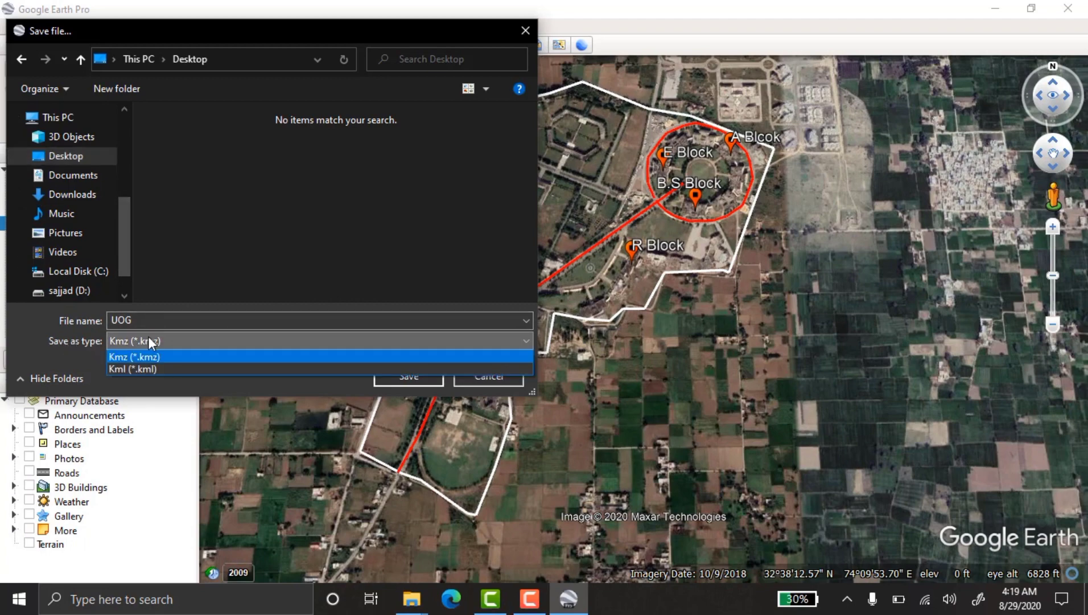
{"action": "left_click", "coordinate": [142, 367]}
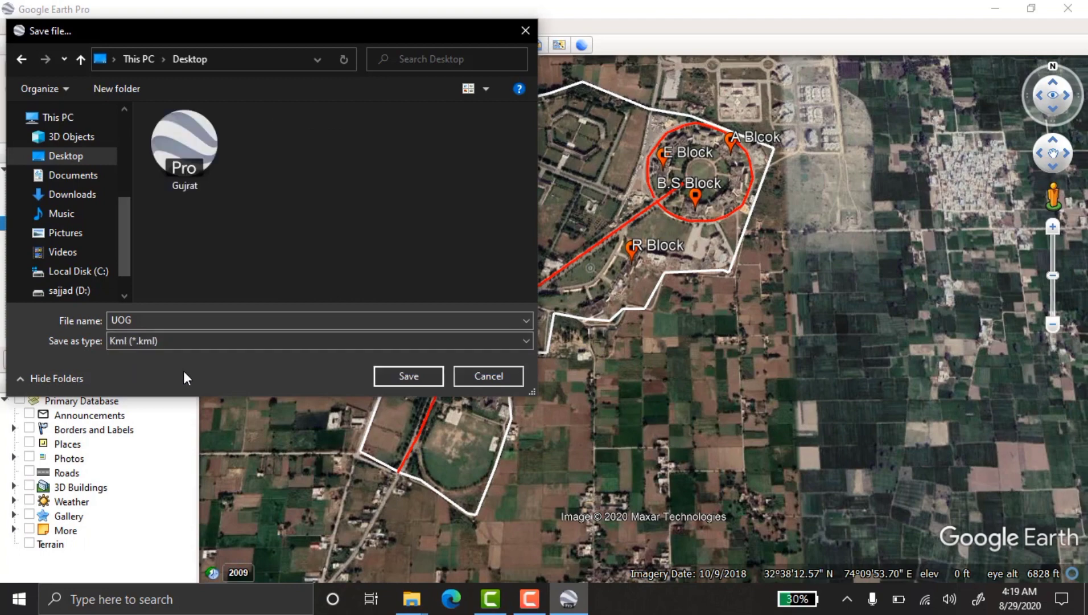
{"action": "left_click", "coordinate": [238, 346]}
{"action": "left_click", "coordinate": [238, 346]}
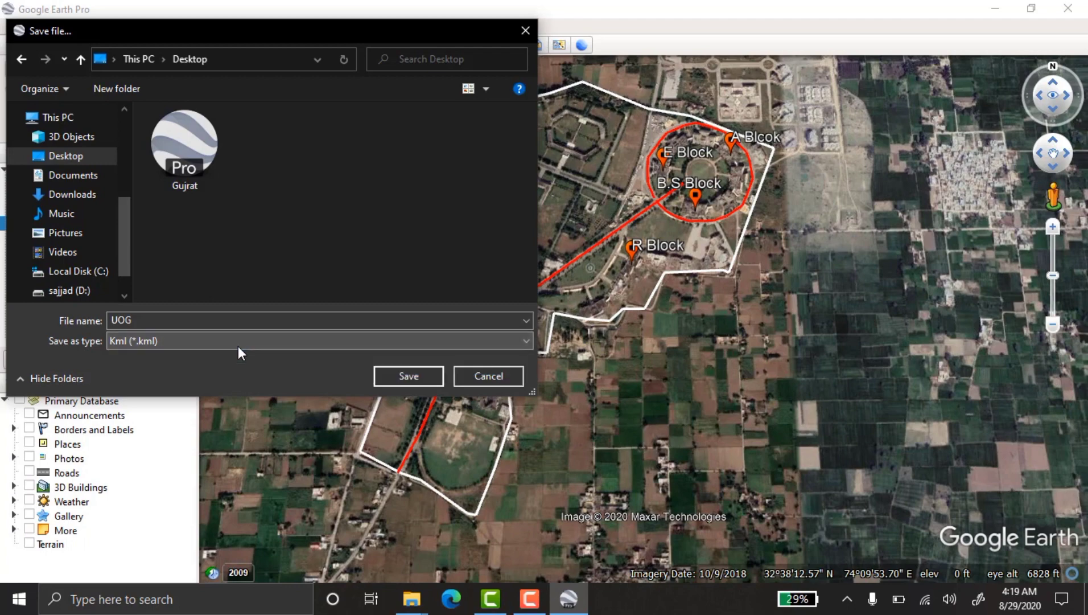
{"action": "left_click", "coordinate": [408, 375]}
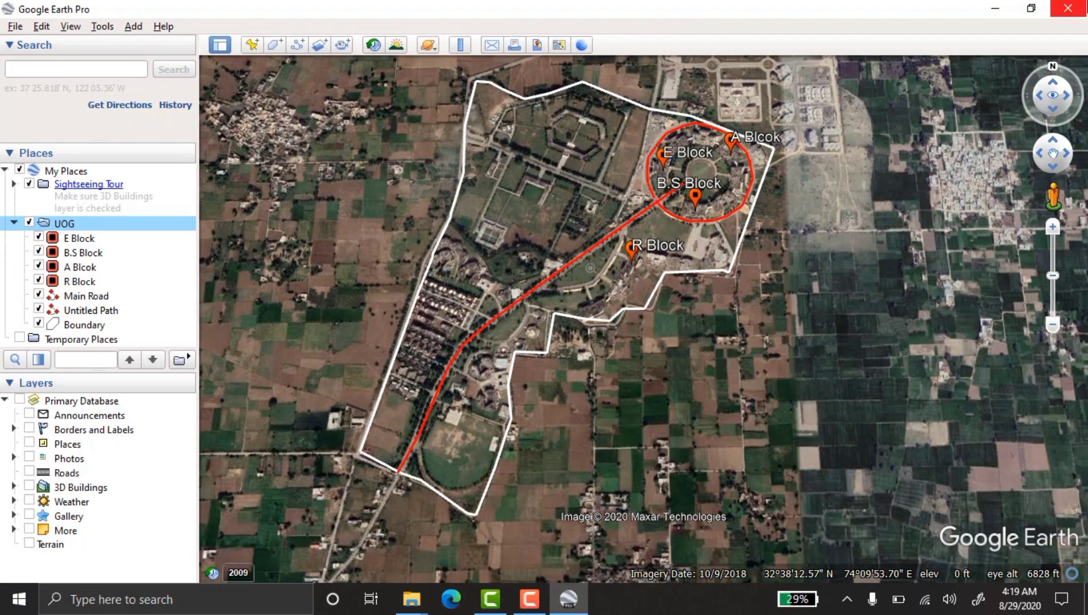
{"action": "left_click", "coordinate": [1068, 8]}
Step: Refresh the desktop so the UOG KML file appears, then open it in Google Earth
{"action": "right_click", "coordinate": [584, 42]}
{"action": "left_click", "coordinate": [686, 94]}
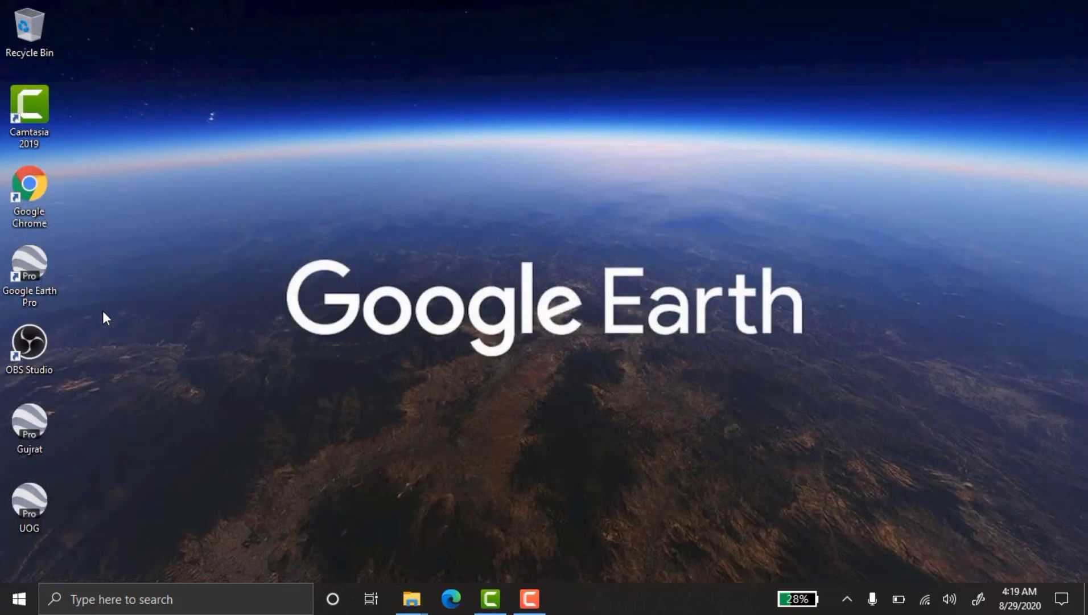
{"action": "double_click", "coordinate": [27, 515]}
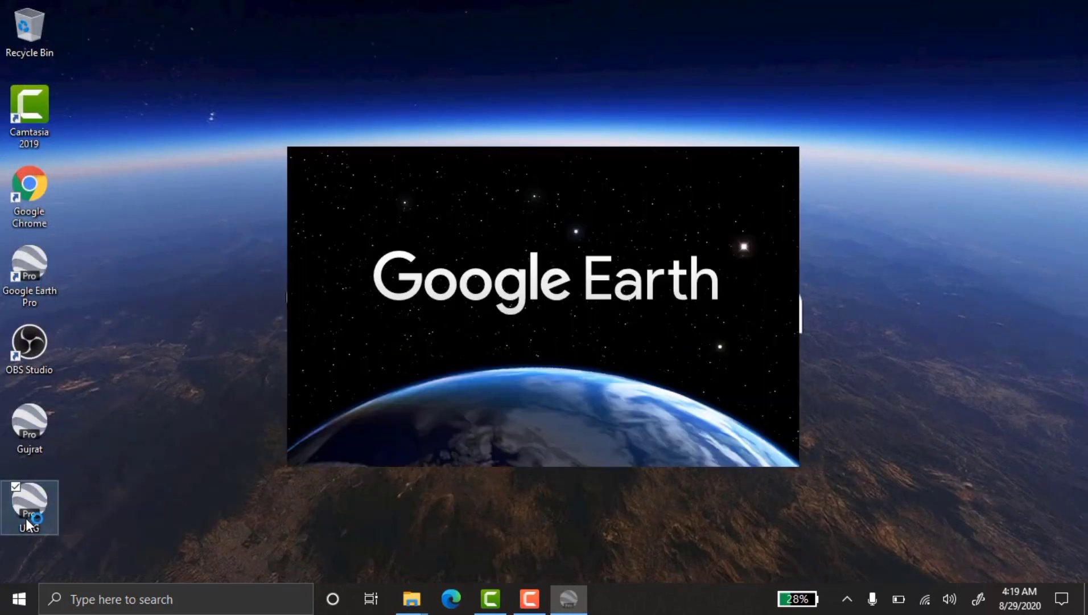